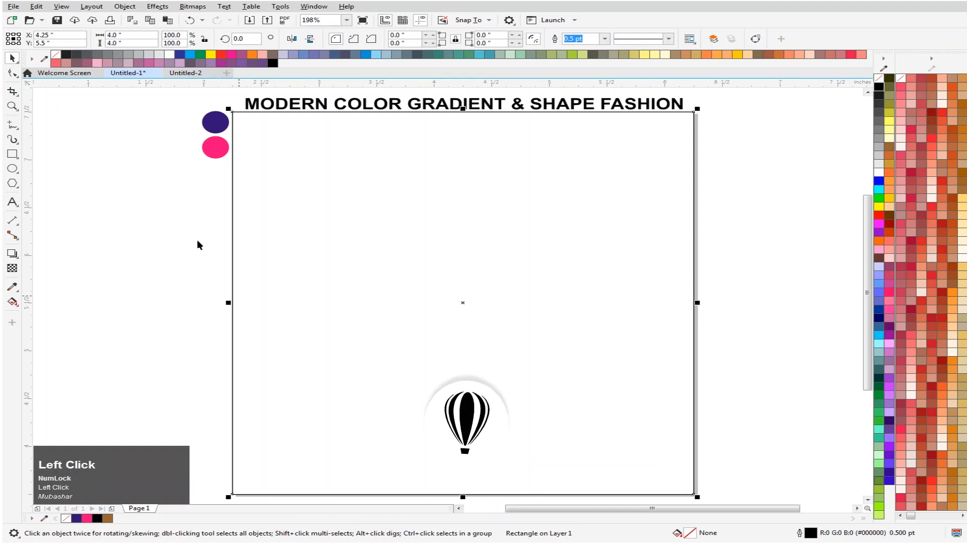
- Close the empty Untitled-2 document and return to Untitled-1
click(193, 75)
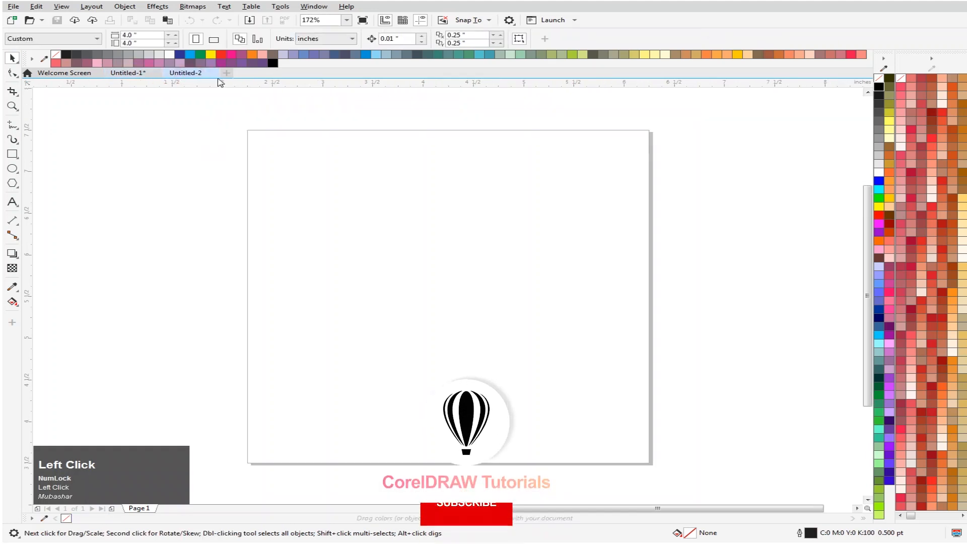
click(214, 73)
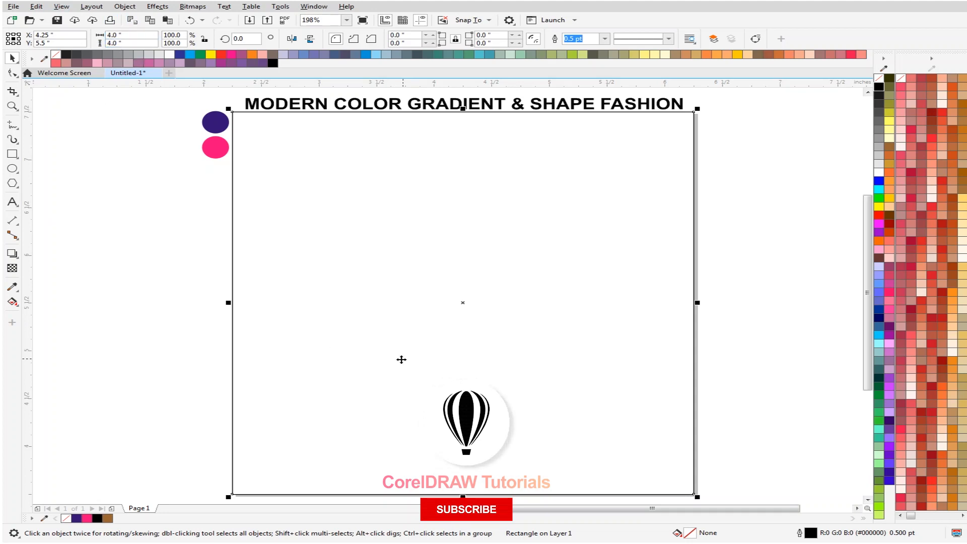
- Draw a circle about 1.84 inches across in the middle of the square and convert it to curves
click(13, 170)
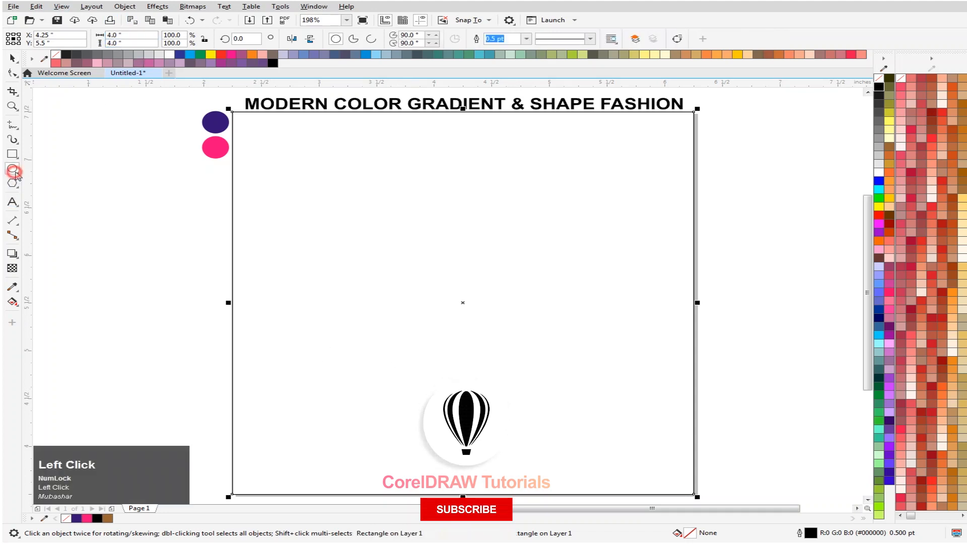
drag(390, 214, 434, 390)
right_click(499, 243)
click(13, 58)
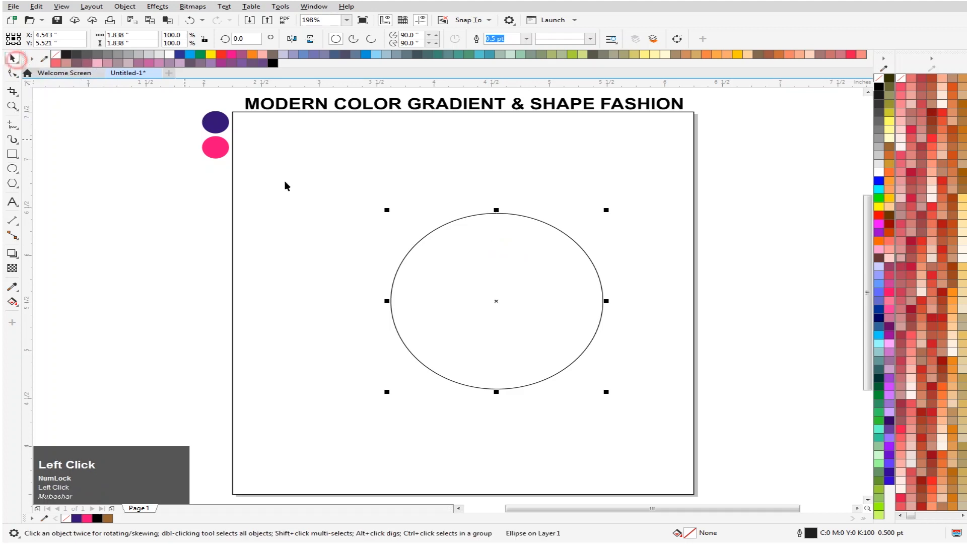
right_click(509, 275)
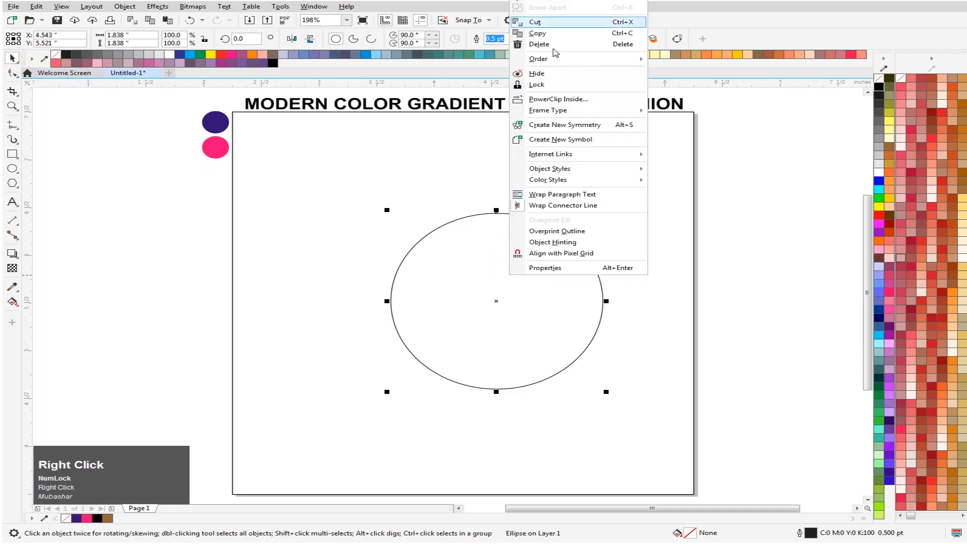
right_click(476, 353)
right_click(477, 238)
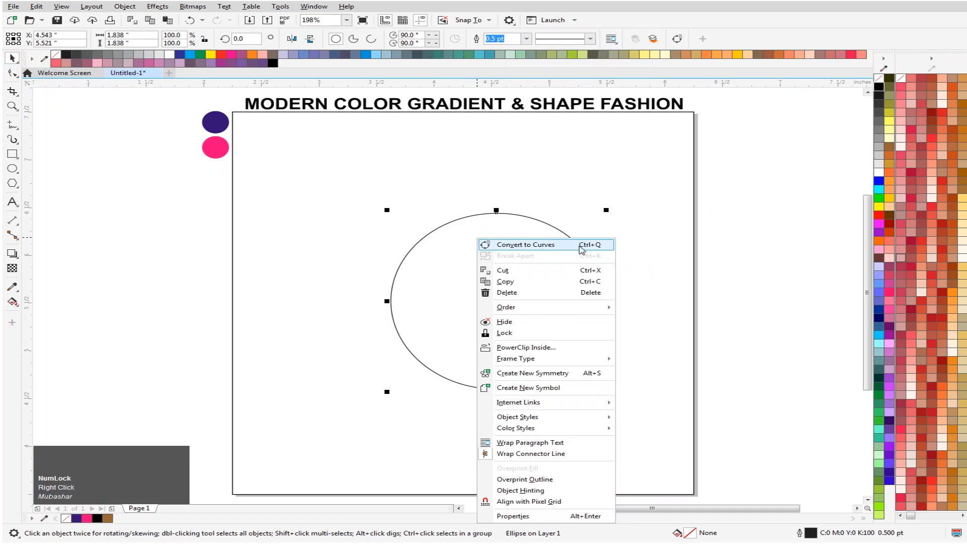
click(579, 246)
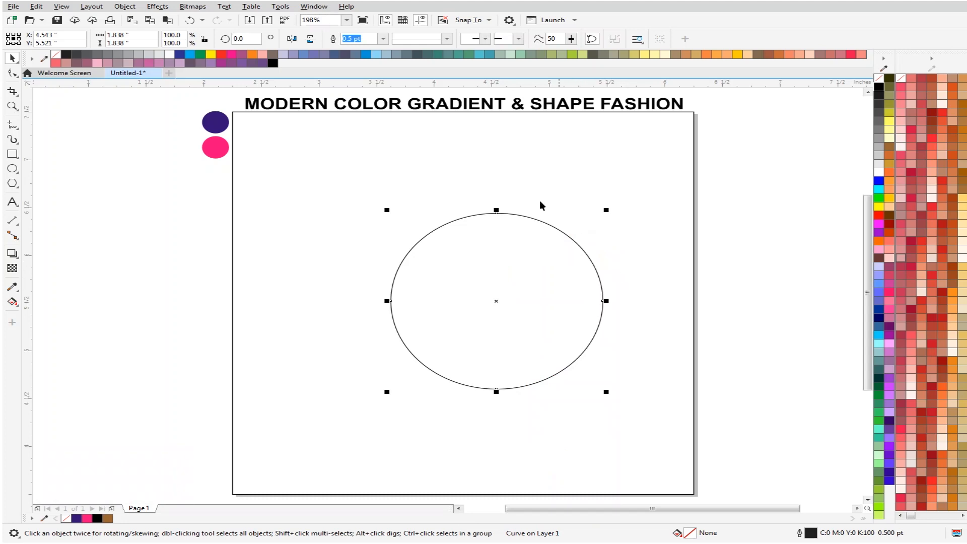
- Reshape the circle into an asymmetric blob by pulling its right node inward, its left node outward and adjusting the bottom node and handle
click(11, 73)
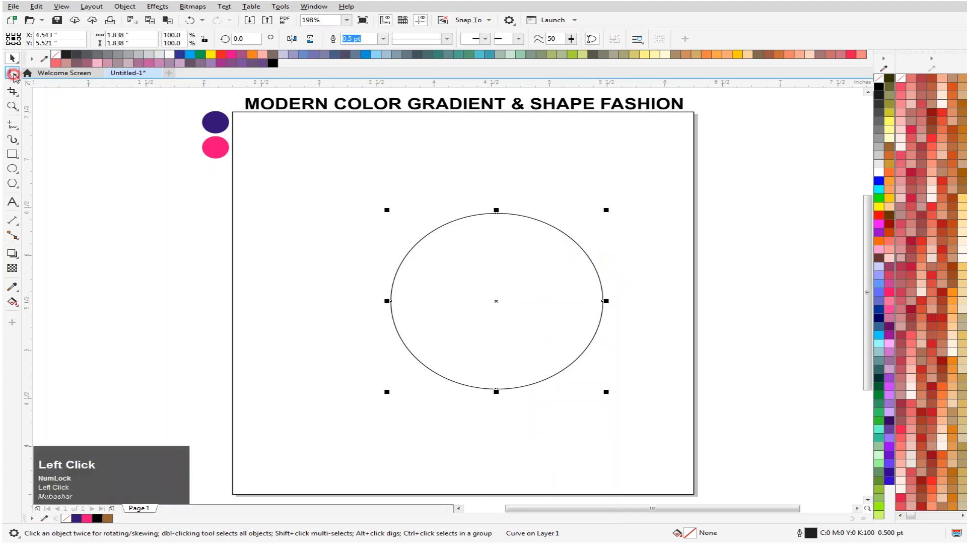
drag(668, 281, 506, 300)
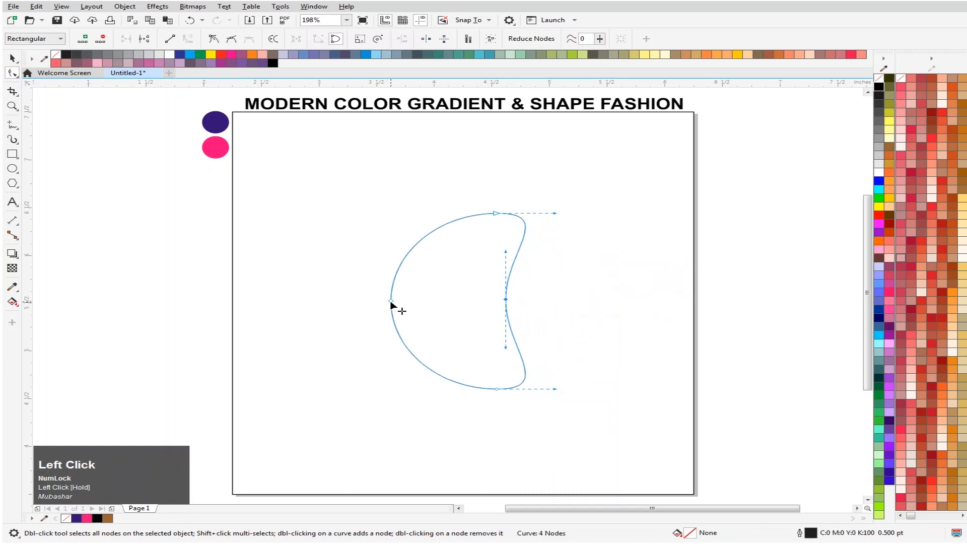
drag(388, 301, 332, 309)
drag(494, 391, 468, 385)
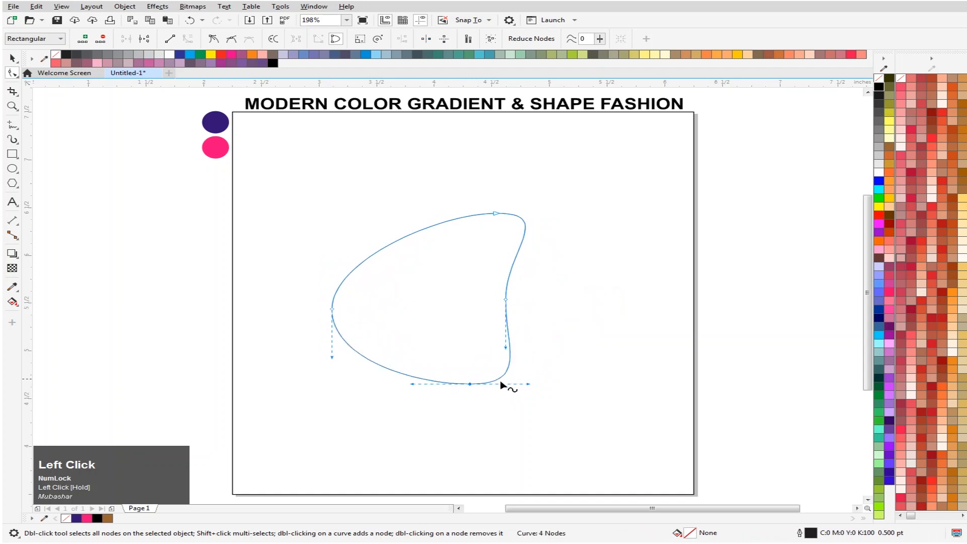
drag(526, 387, 556, 393)
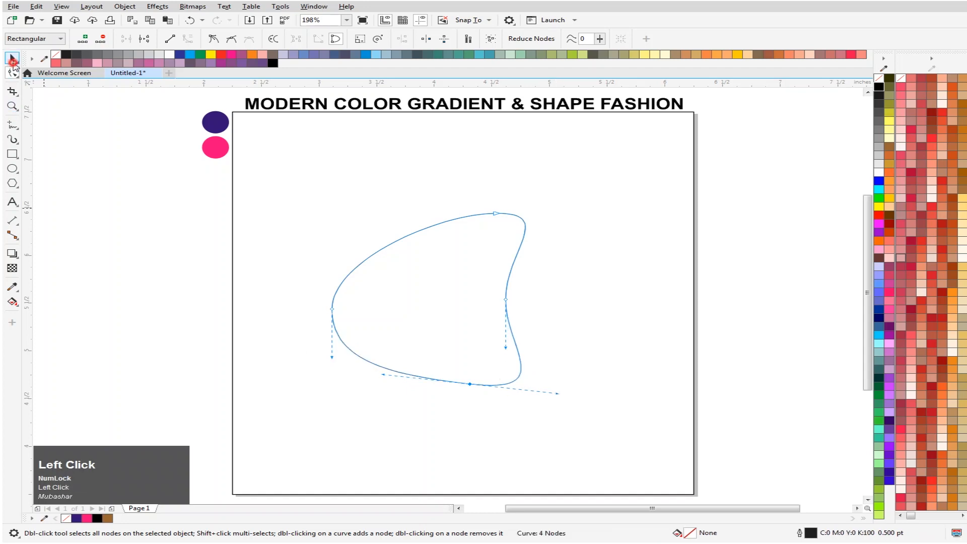
- Move the blob right to about X 4.24, Y 5.55 inches
click(13, 59)
click(108, 313)
drag(456, 305, 507, 316)
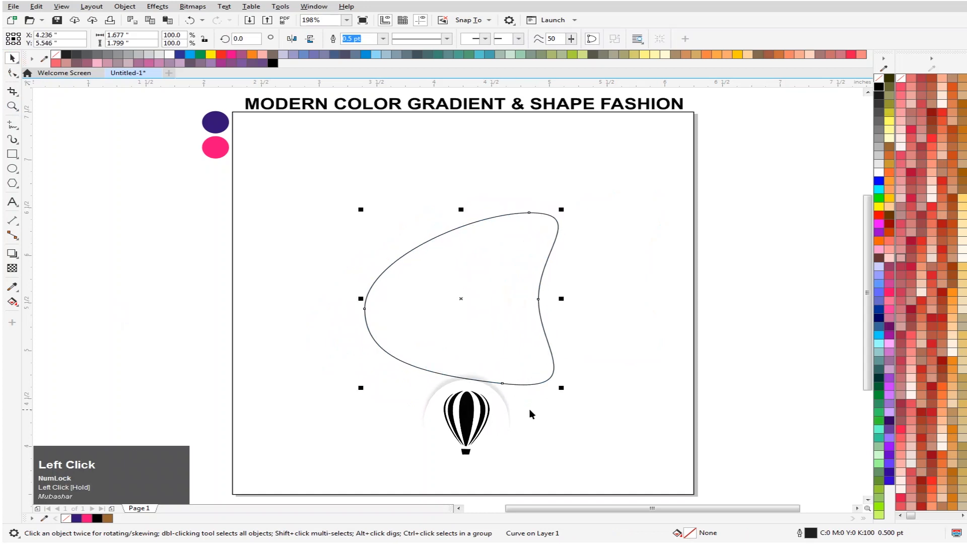
- Apply a linear fountain fill to the large square, running diagonally from its upper-left to its lower-right corner
click(354, 188)
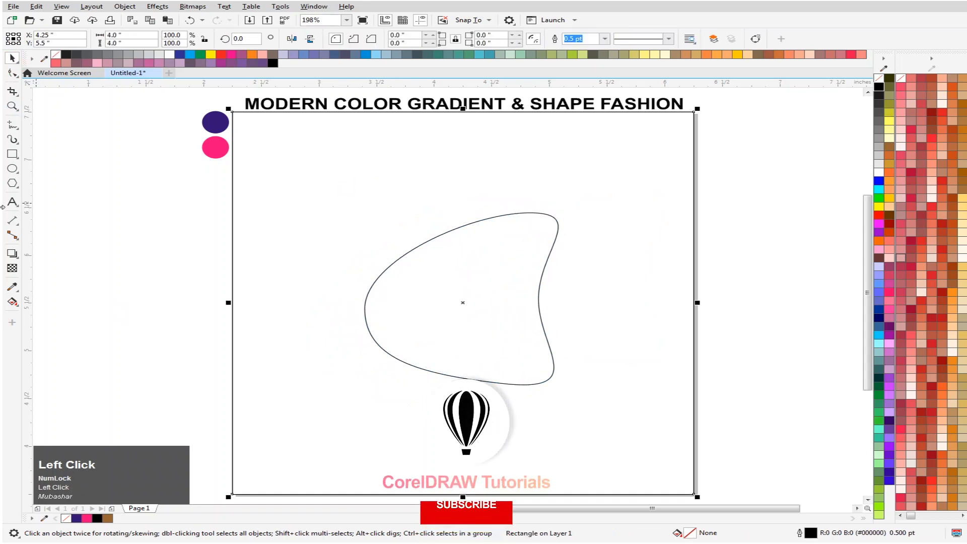
key(g)
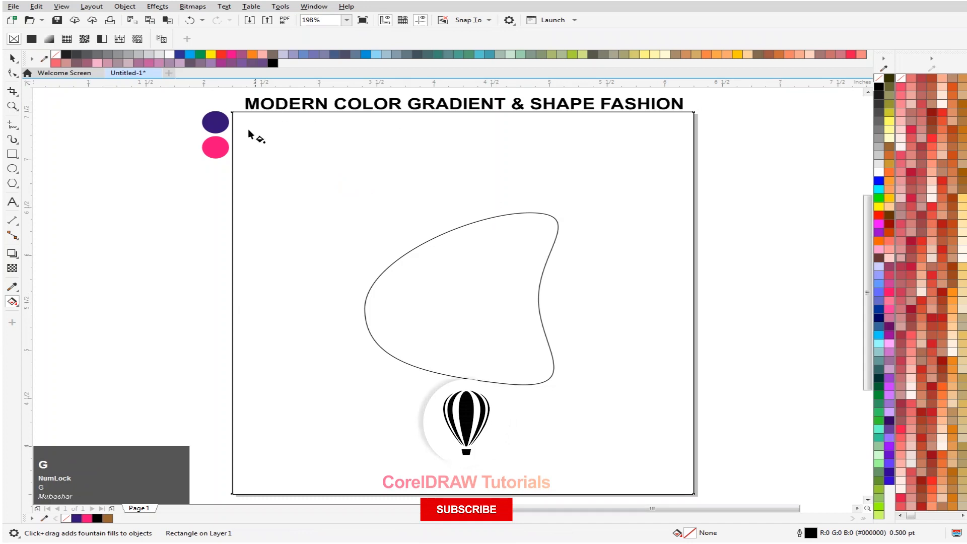
drag(232, 115, 697, 493)
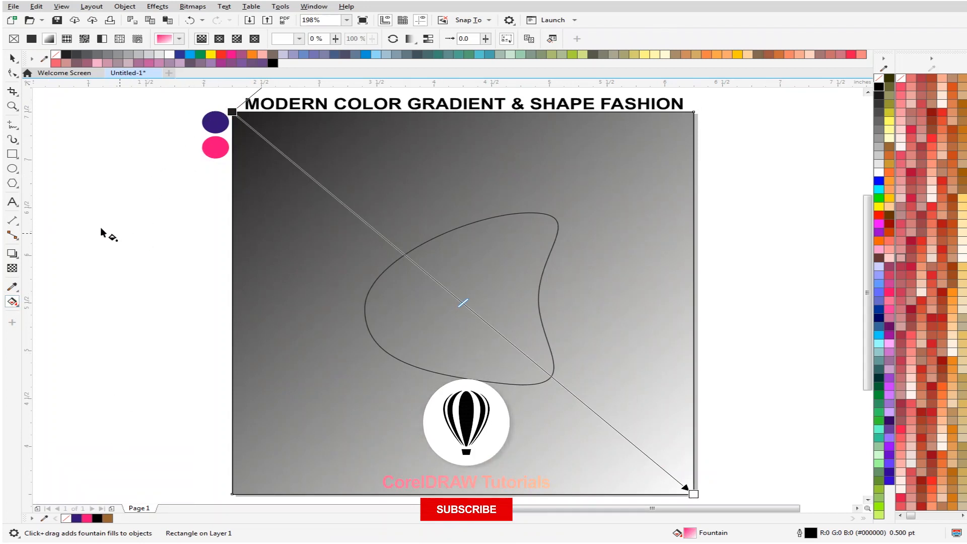
click(10, 59)
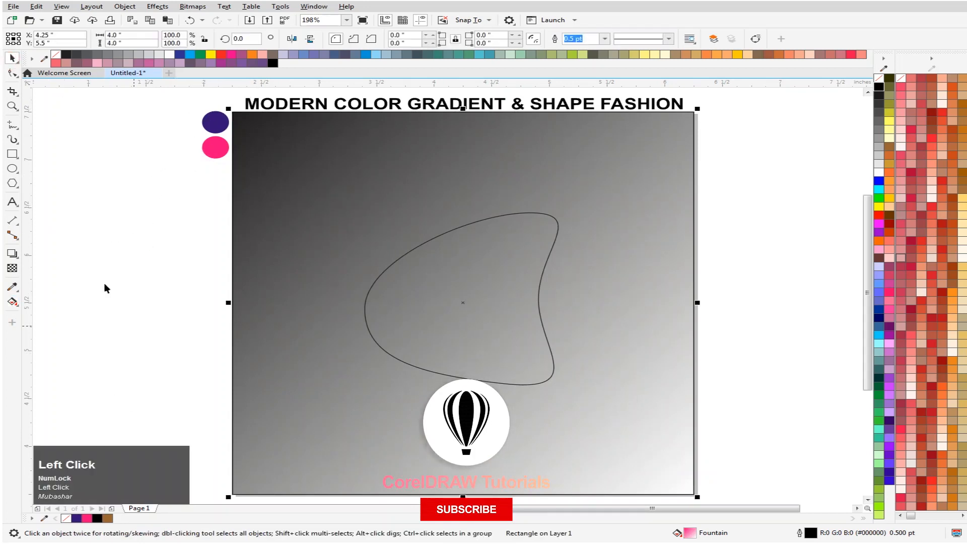
- Recolor the square's gradient with the document palette's pink at the end node and dark purple at the start node
key(g)
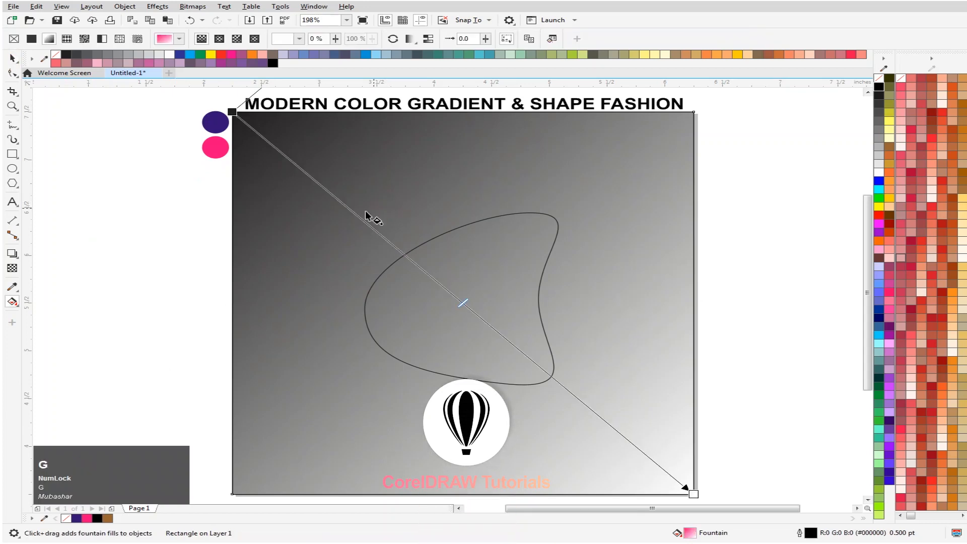
click(87, 519)
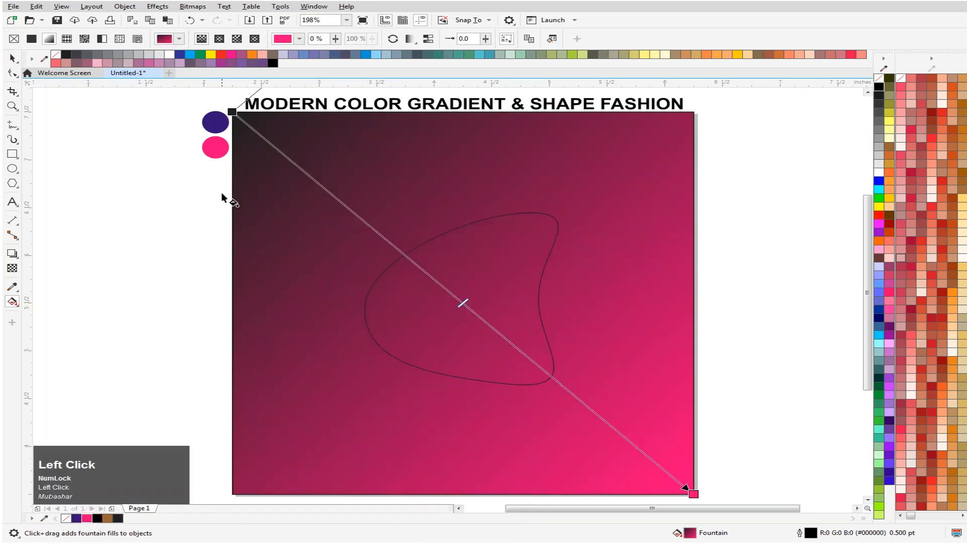
click(232, 112)
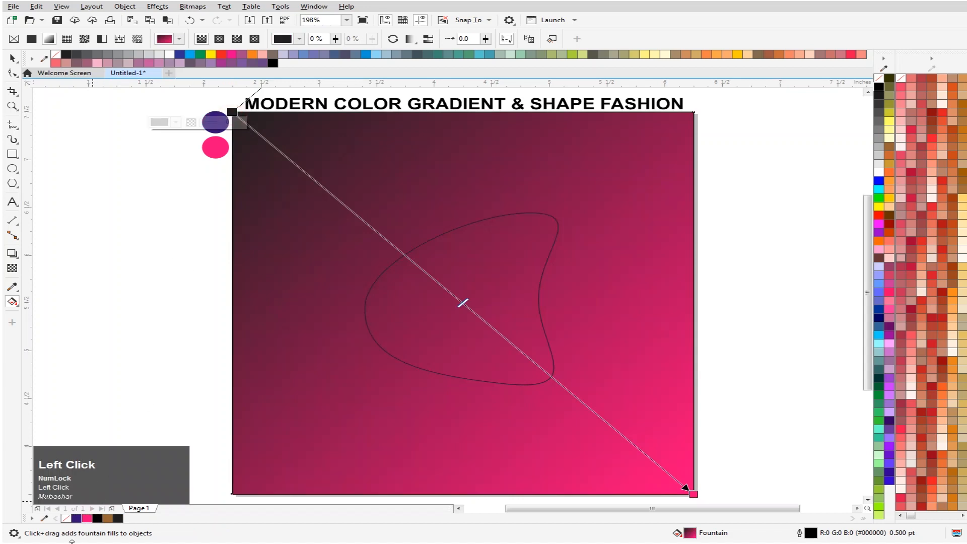
click(77, 518)
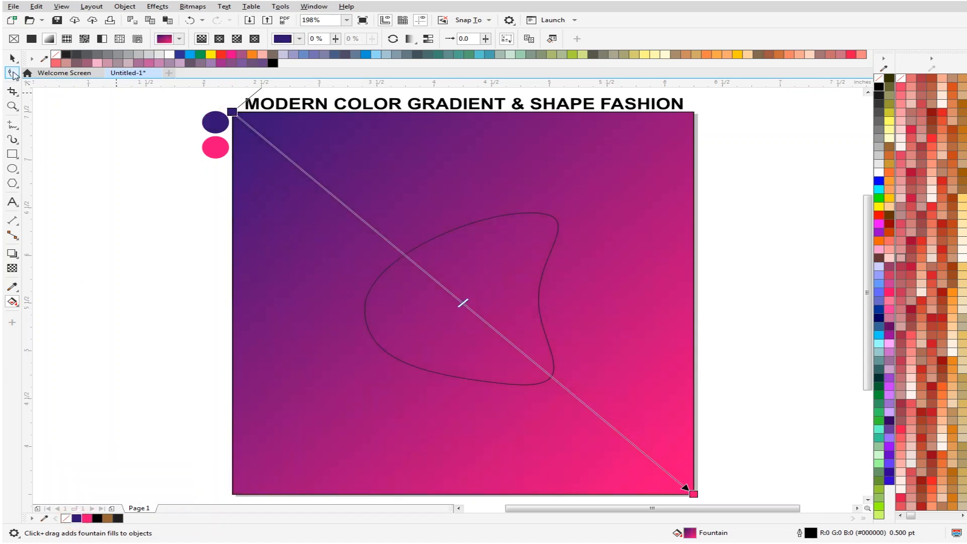
- Copy only the square's purple-to-pink fill onto the blob
click(12, 58)
click(491, 256)
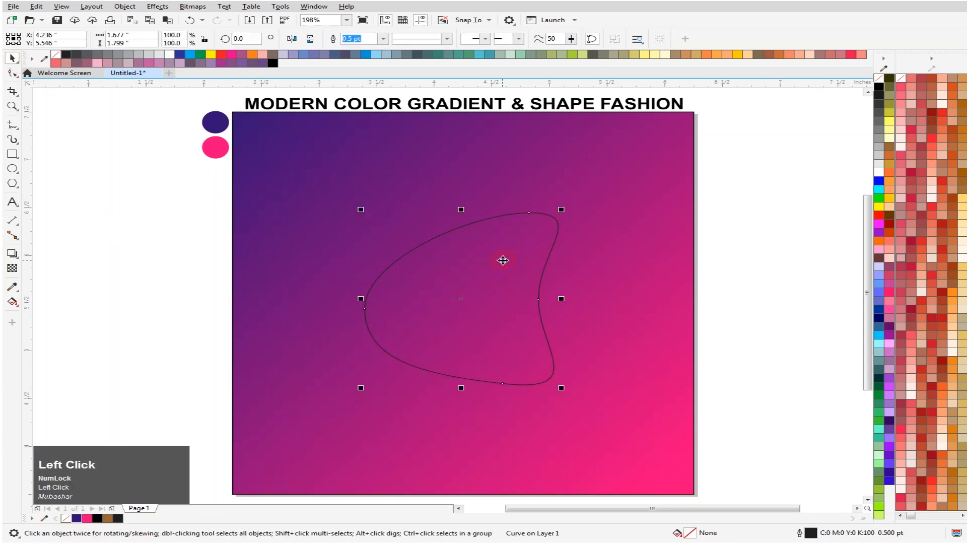
shift+right_click(622, 395)
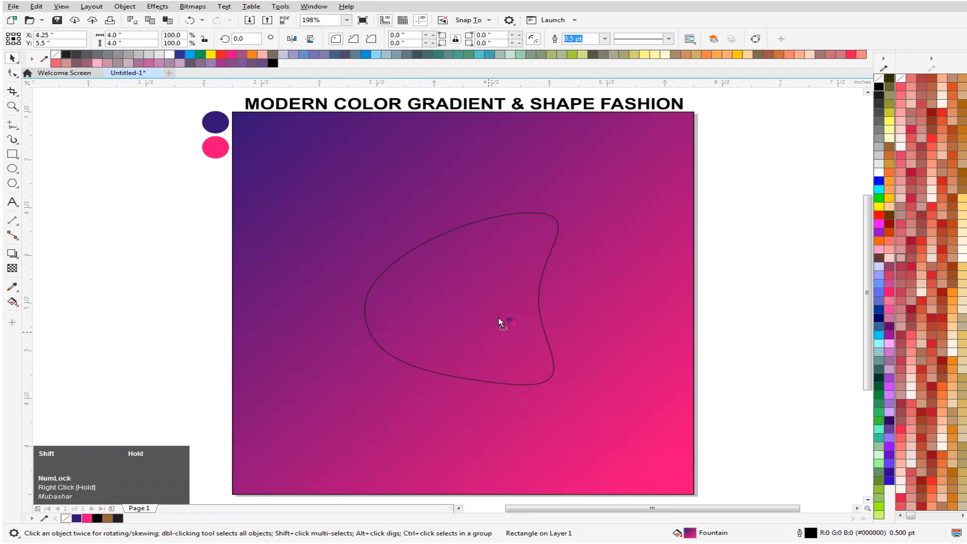
drag(493, 304, 496, 305)
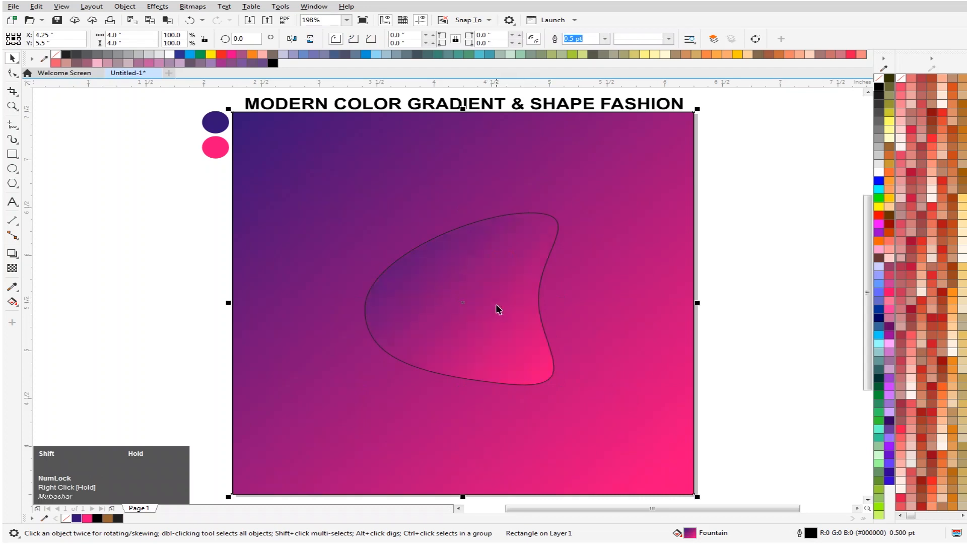
- Shift the start node of the blob's gradient inward to the blob's upper-left edge
key(g)
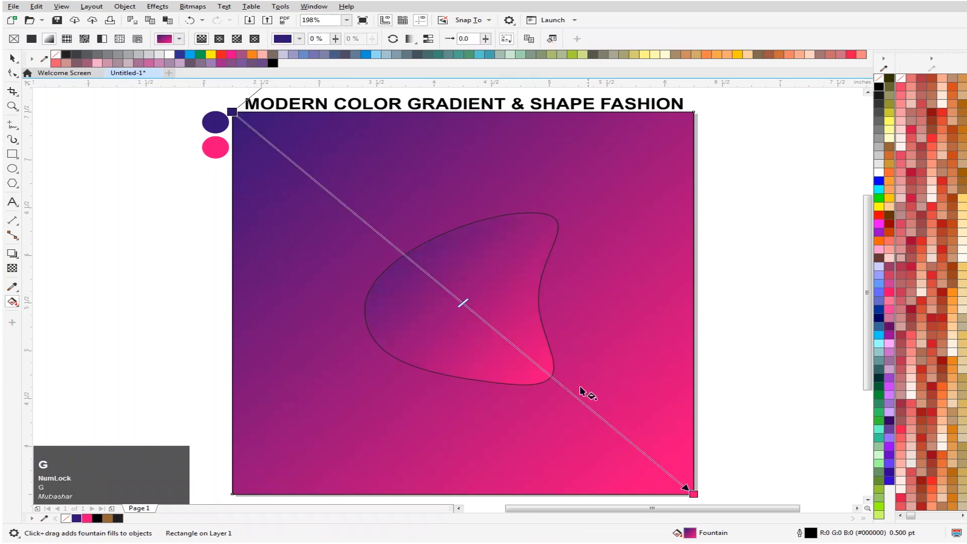
click(14, 56)
click(499, 274)
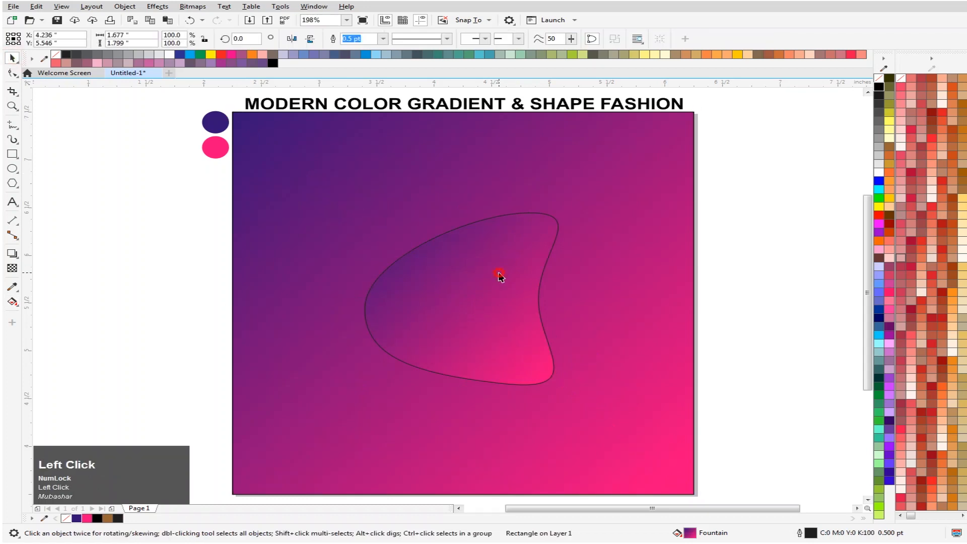
key(g)
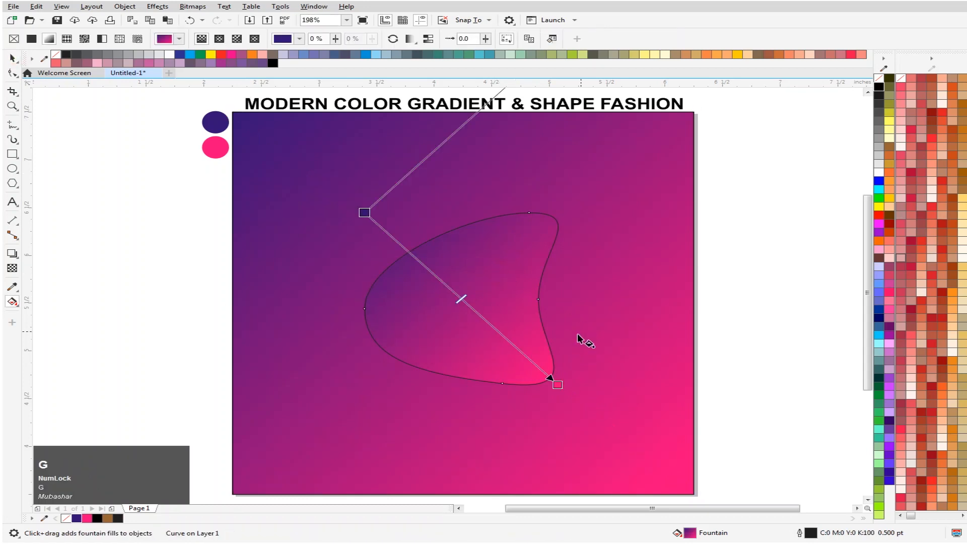
click(363, 212)
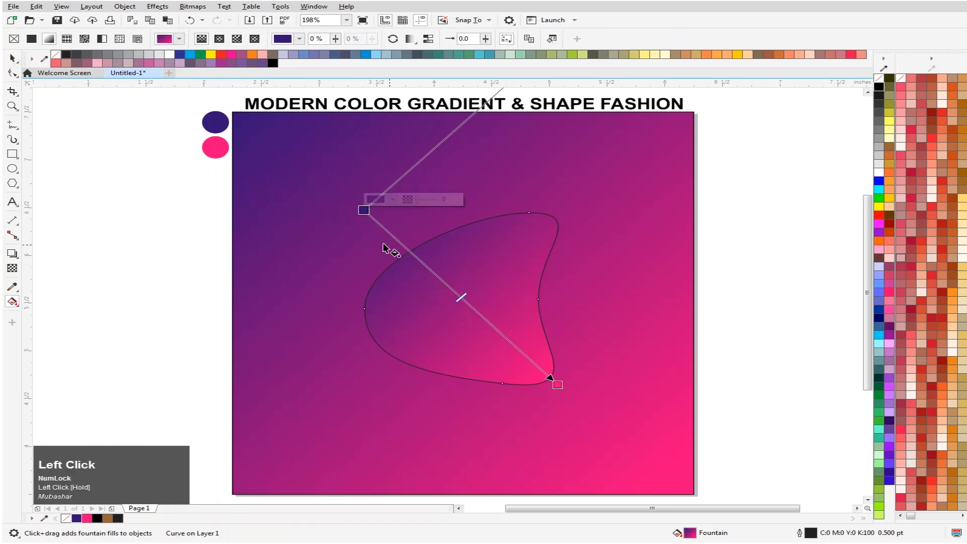
drag(372, 213, 401, 237)
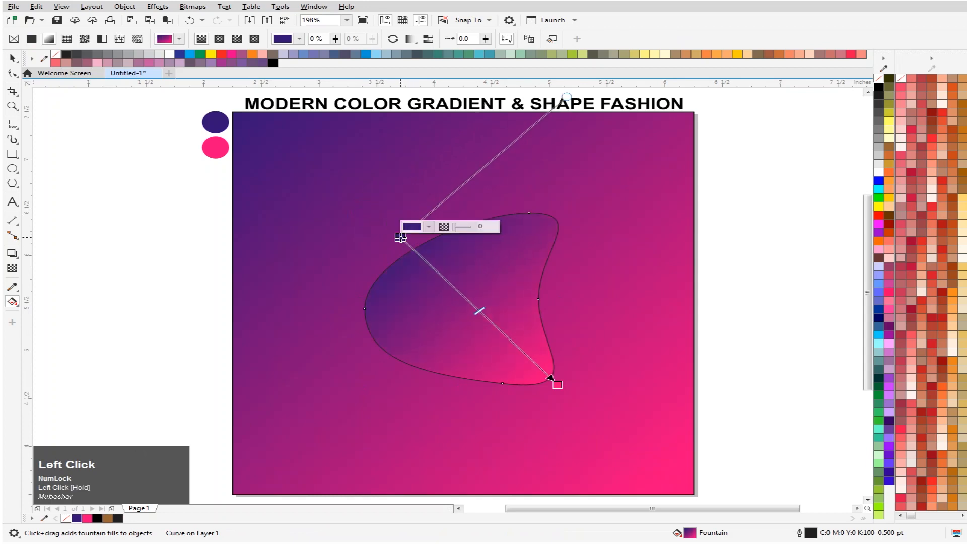
- Remove the outline from the gradient-filled blob
click(12, 58)
click(71, 196)
click(436, 299)
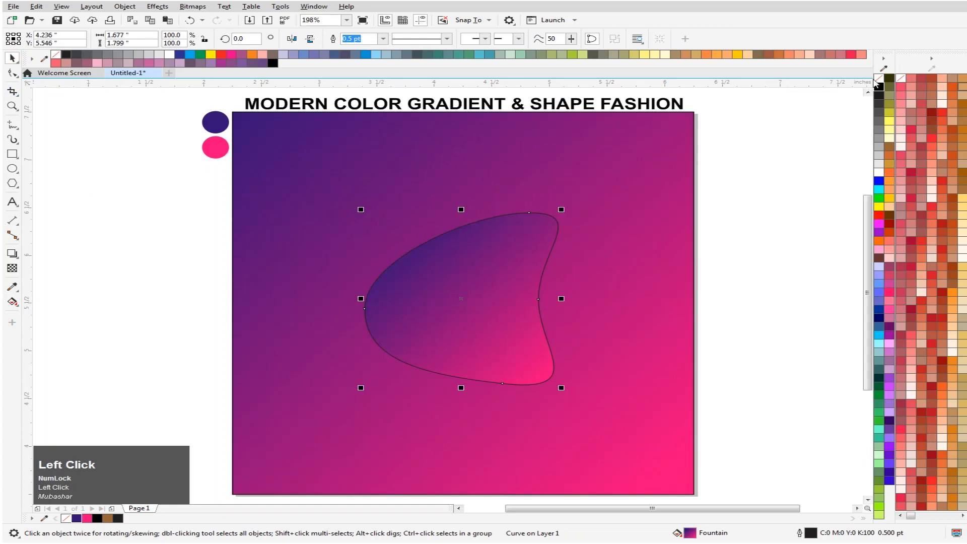
right_click(878, 79)
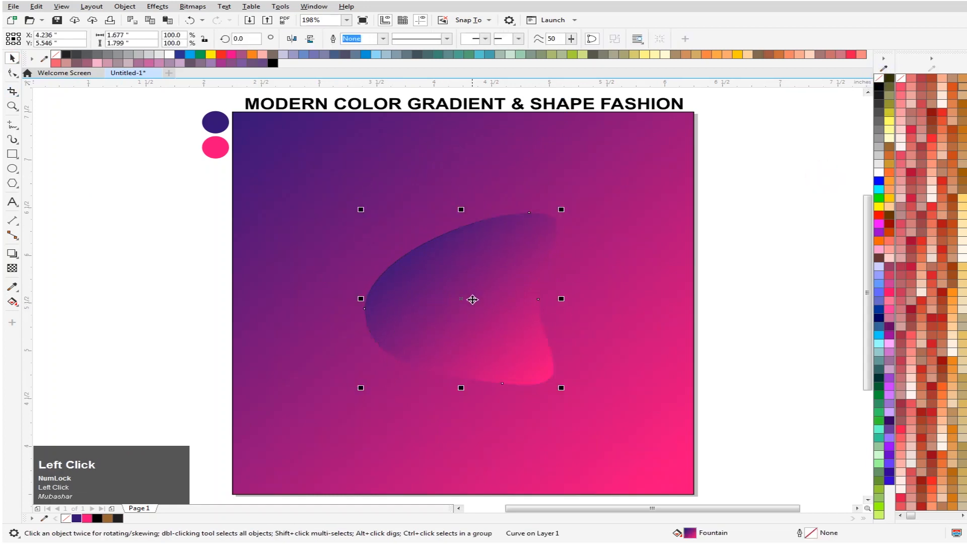
- Enlarge the blob proportionally to about 142.7% and move it to about X 4.09, Y 5.61 inches
drag(563, 208, 639, 174)
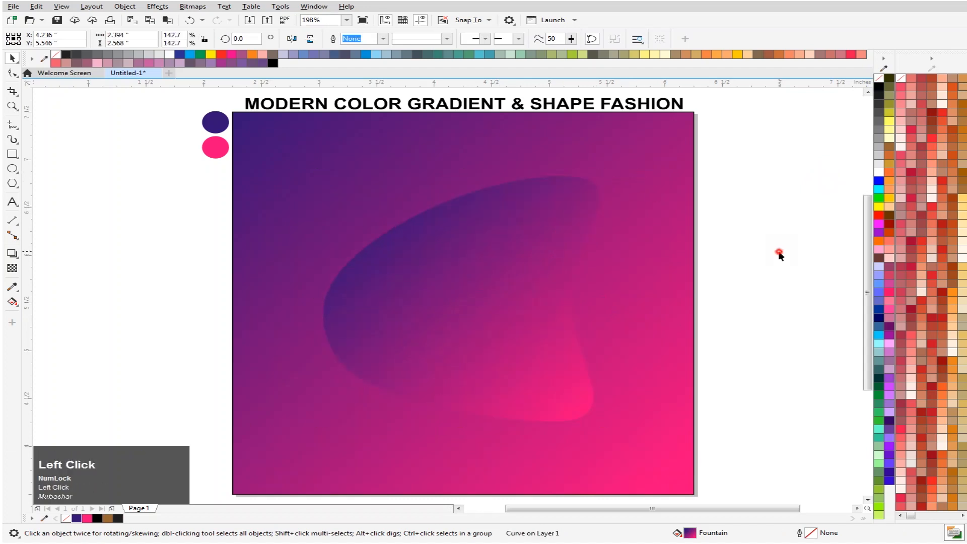
mouse_move(484, 297)
mouse_down()
mouse_move(488, 304)
mouse_move(474, 304)
mouse_up()
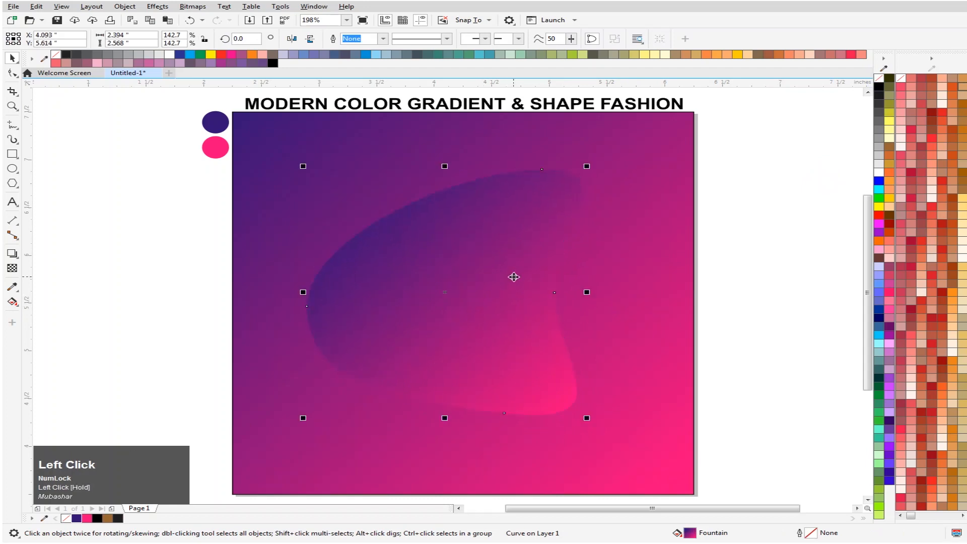
- Place a copy of the blob over the square's lower-left corner at about X 1.98, Y 4.44 inches, rotated about 22.5 degrees
drag(513, 276, 274, 319)
right_click(274, 319)
click(297, 275)
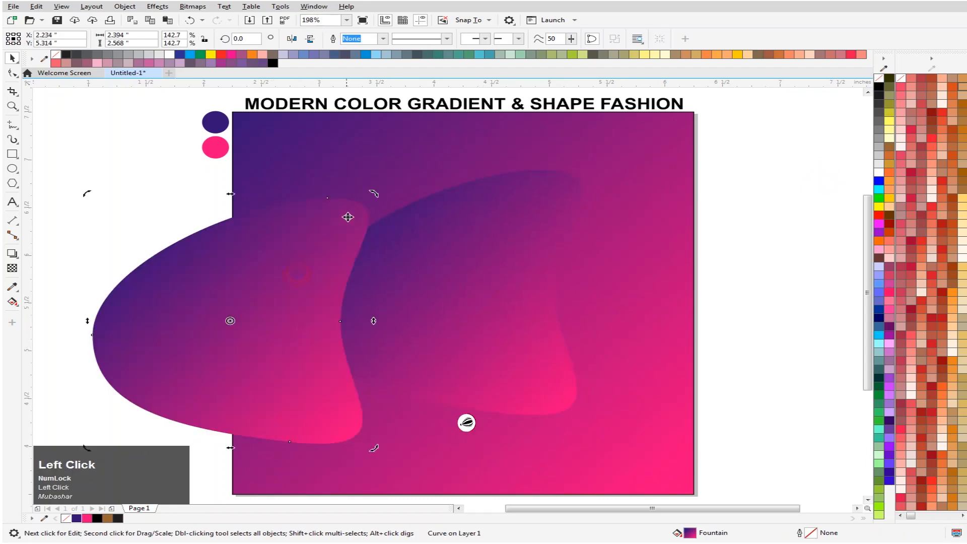
drag(373, 193, 279, 217)
drag(281, 317, 225, 411)
- Add a drop shadow to the blob at the square's lower-left corner, running from its upper edge to its lower edge
scroll(234, 385, down, 2)
scroll(268, 378, up, 2)
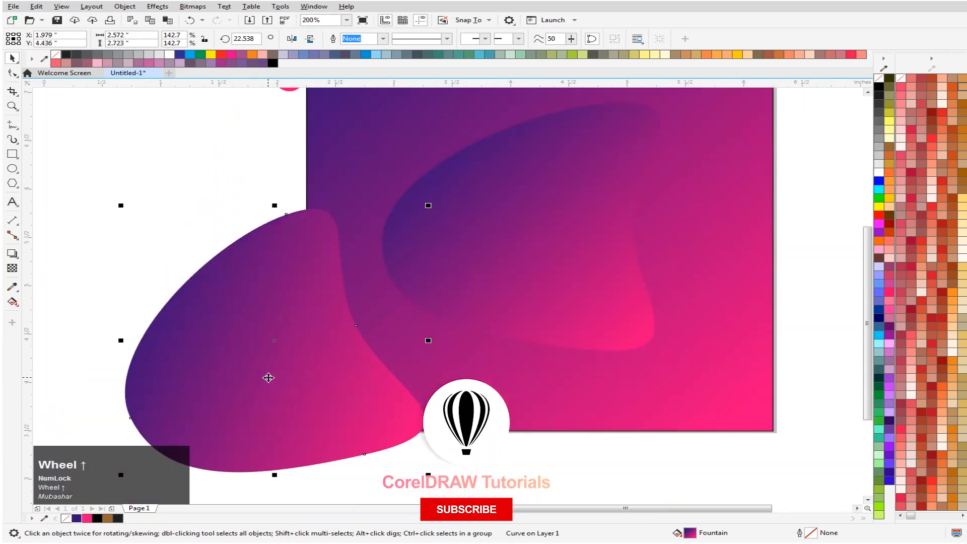
click(11, 253)
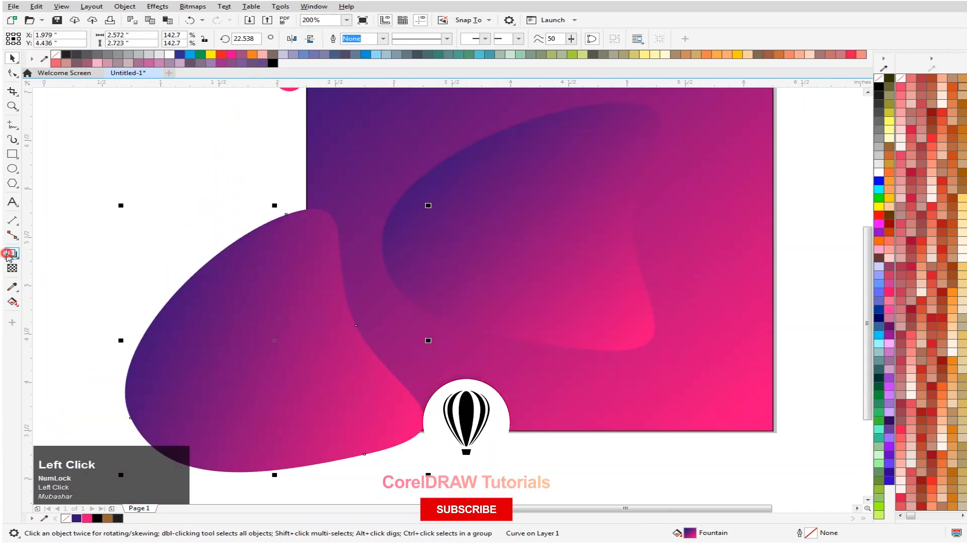
drag(275, 208, 270, 470)
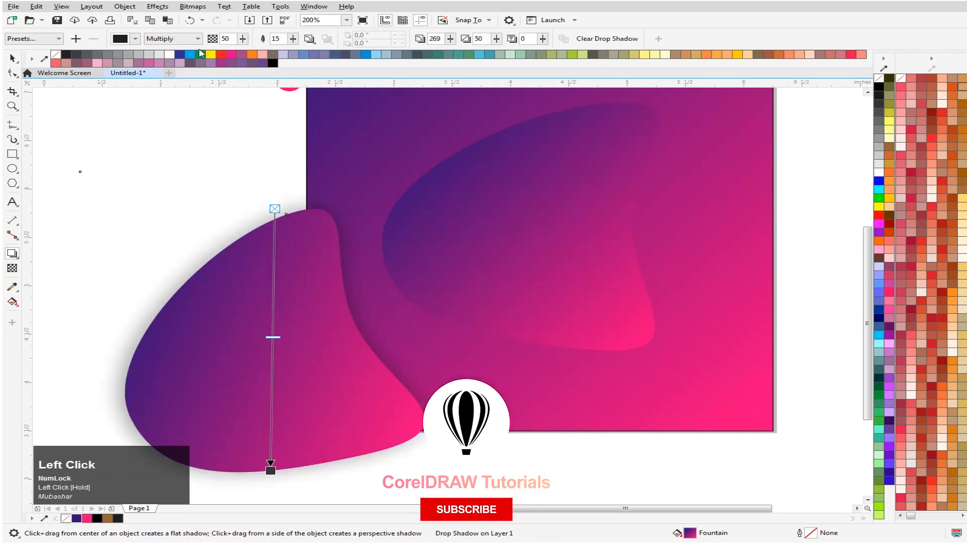
- Set the lower-left blob's drop shadow opacity to 15
click(236, 38)
text(15)
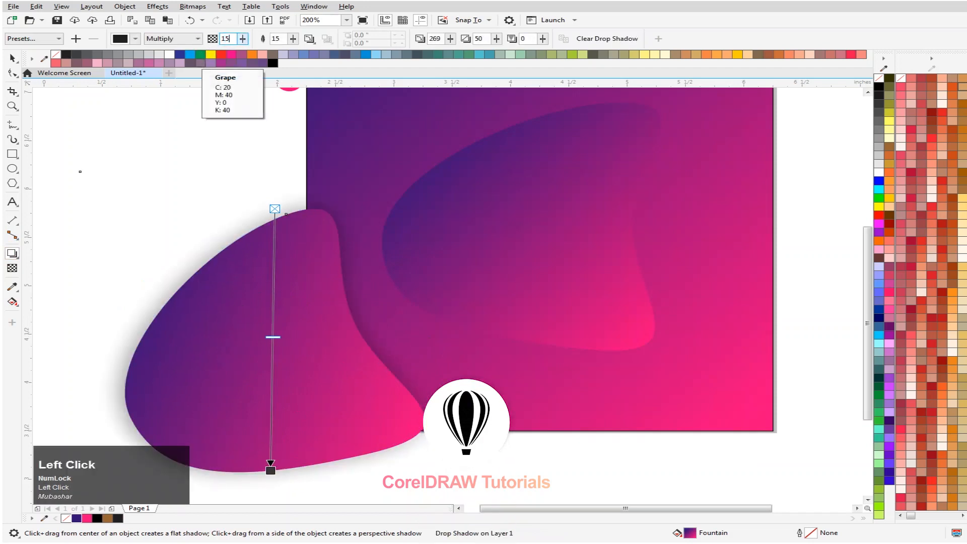
key(Return)
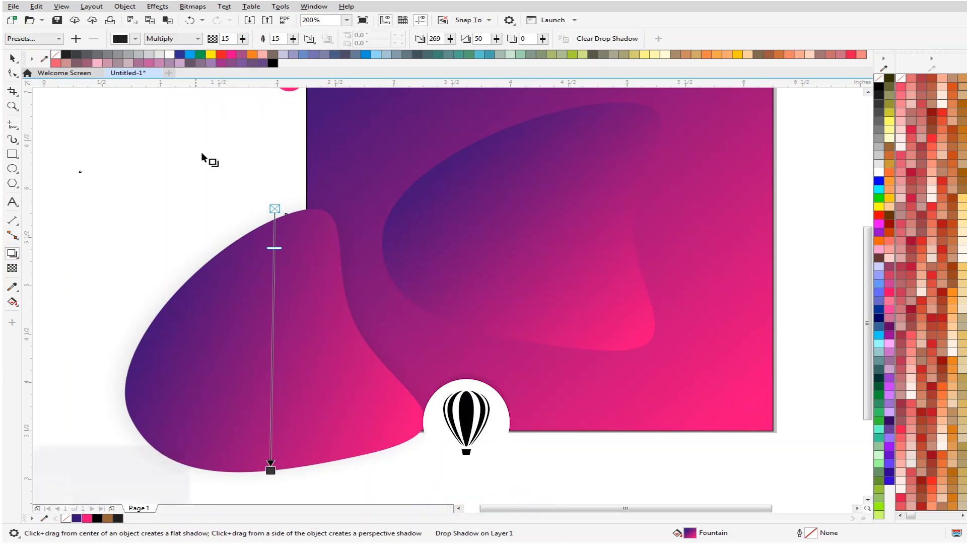
- Set both the feathering and the opacity of the lower-left blob's drop shadow to 30
click(277, 39)
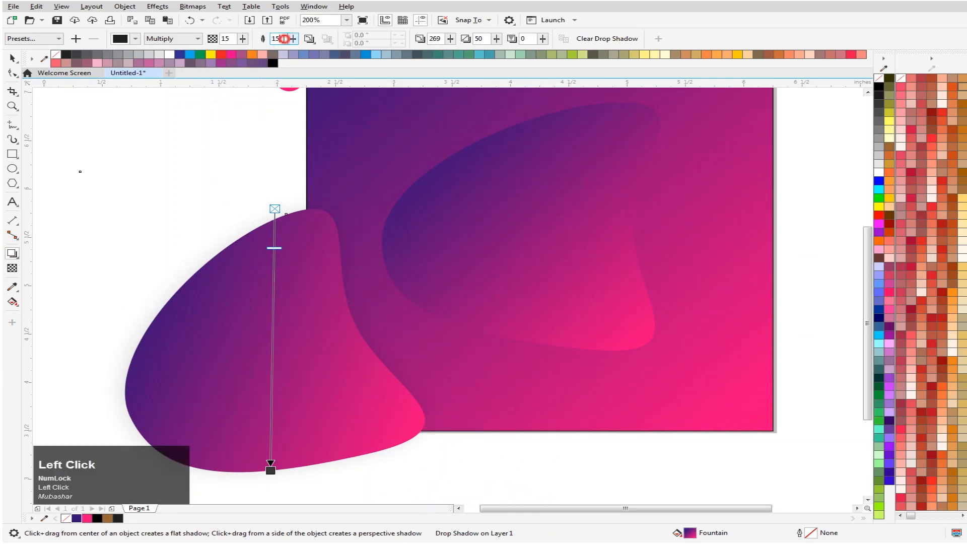
text(30)
click(224, 39)
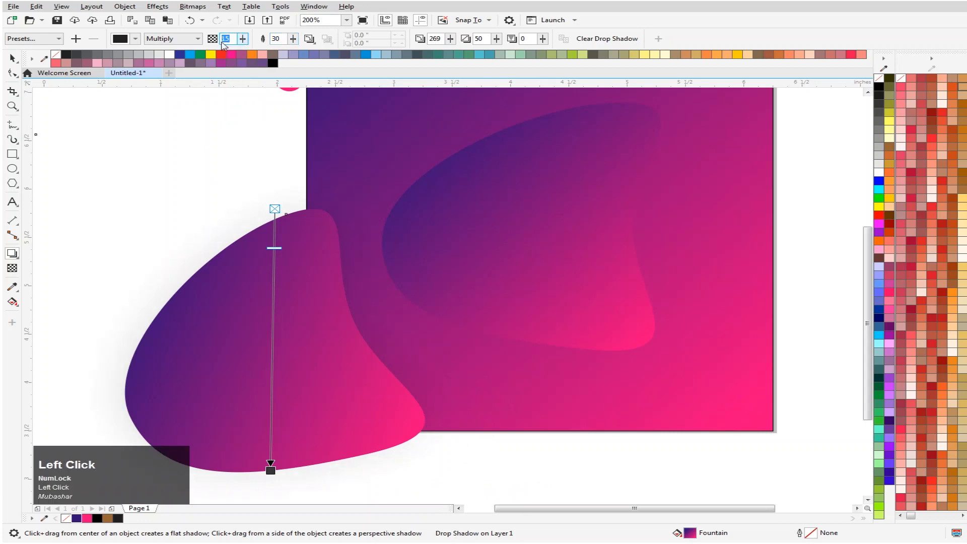
key(Return)
click(12, 58)
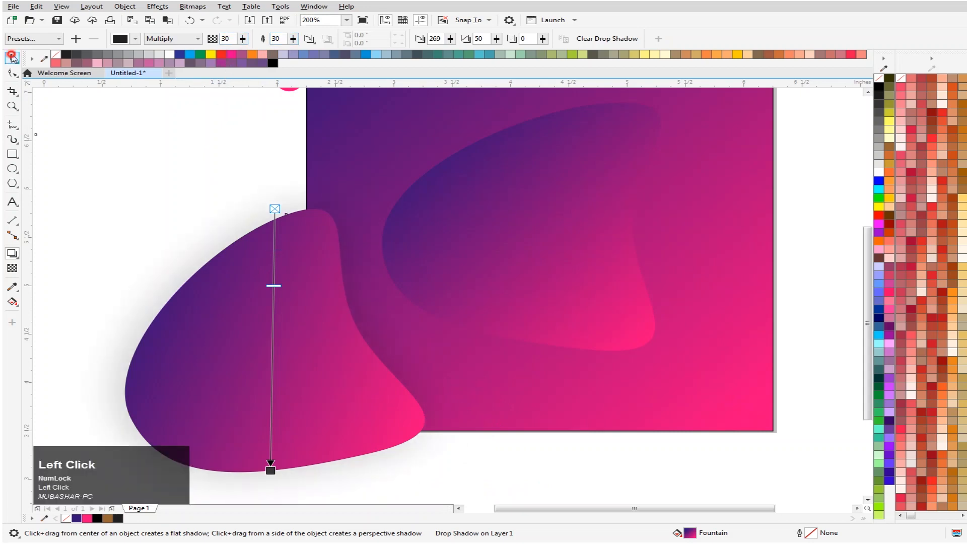
- PowerClip the shadowed lower-left blob inside the gradient square
right_click(310, 413)
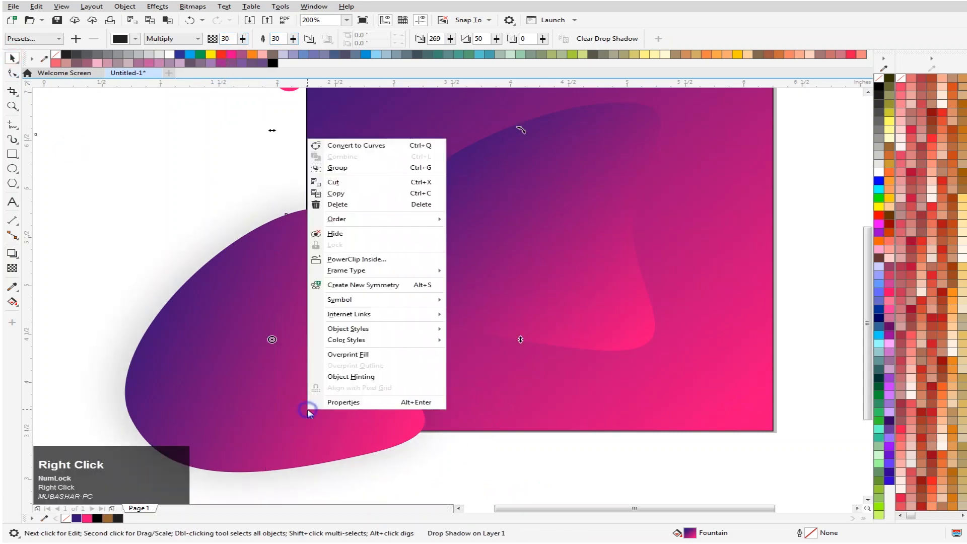
click(134, 277)
click(272, 350)
scroll(274, 360, down, 3)
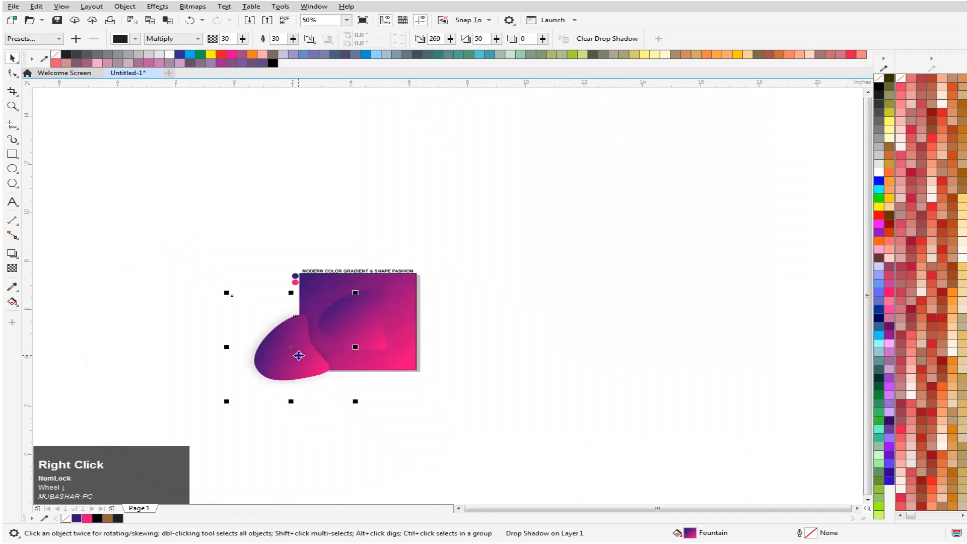
right_click(298, 356)
click(359, 206)
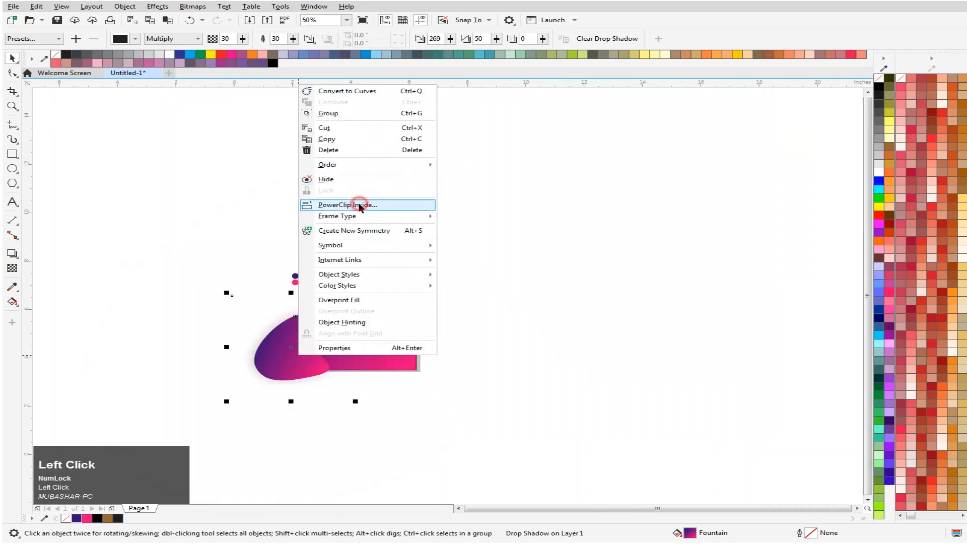
click(347, 345)
click(259, 363)
scroll(347, 370, up, 2)
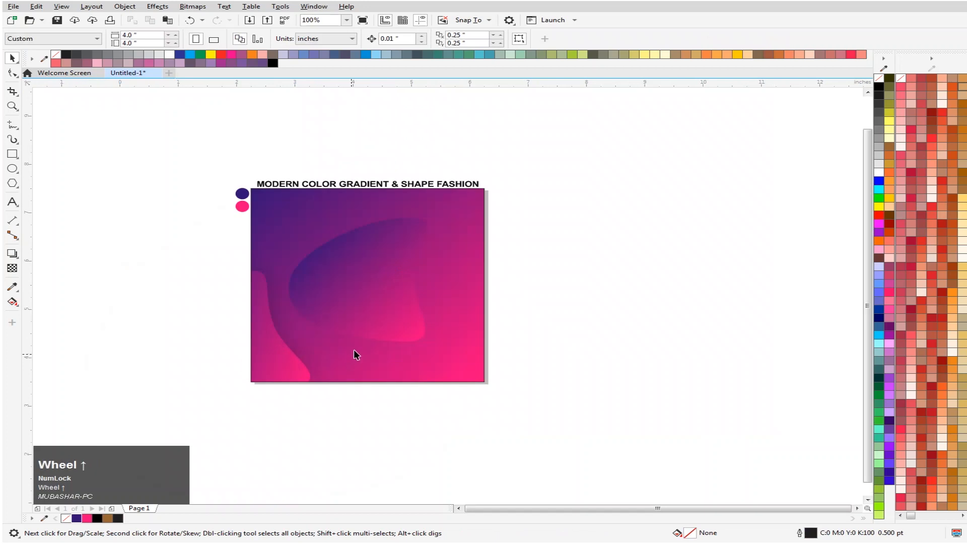
scroll(351, 273, up, 1)
scroll(387, 272, down, 1)
- Edit the PowerClip contents so the lower-left blob's gradient runs from purple at its top tip to pink below its lower-left edge
double_click(281, 349)
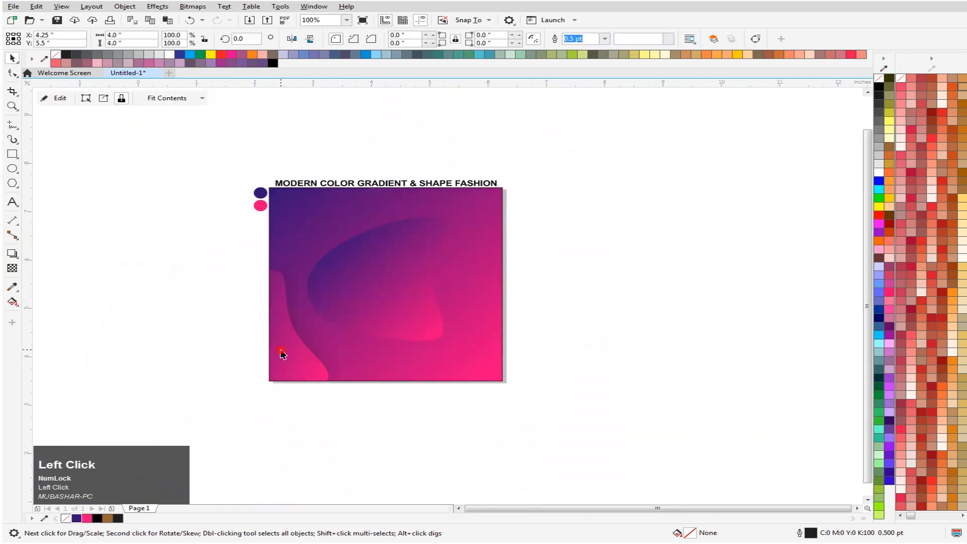
click(229, 358)
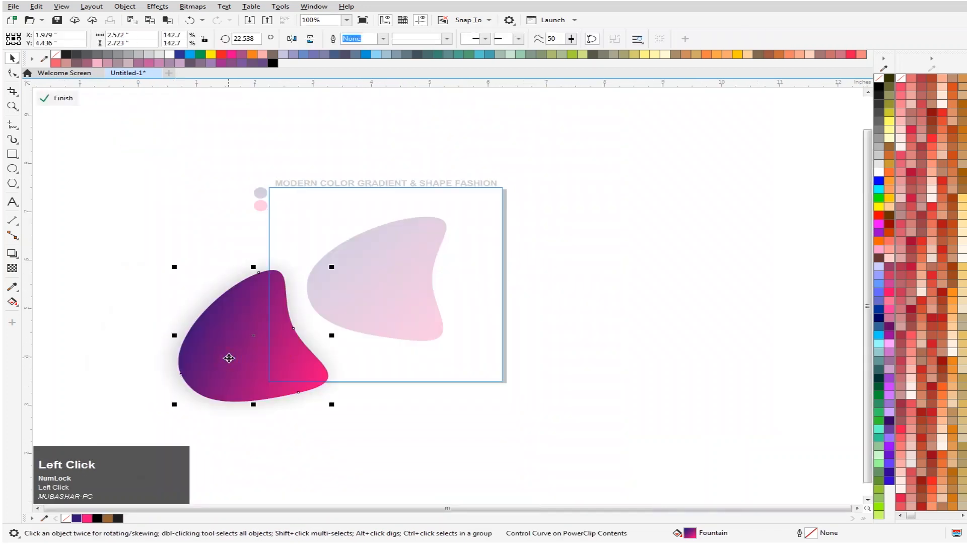
key(g)
drag(336, 380, 294, 419)
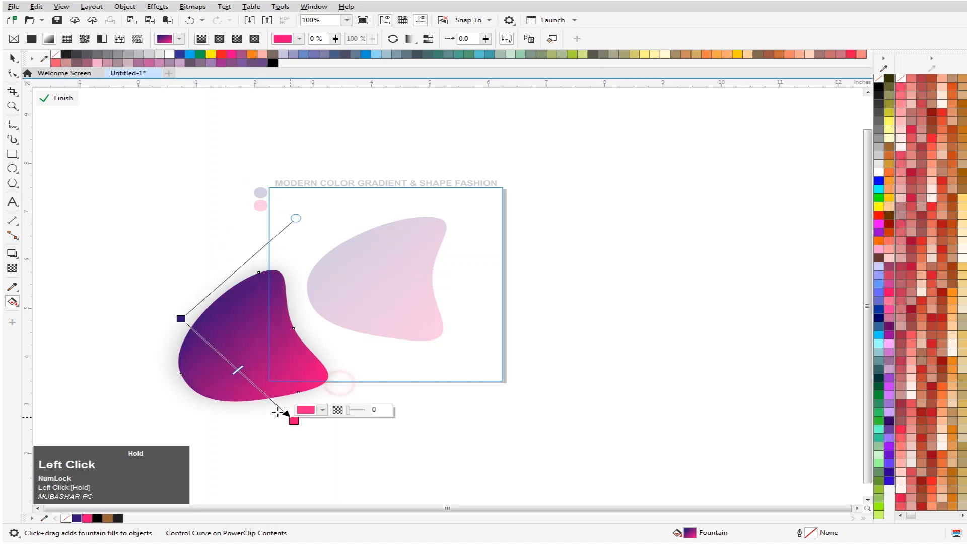
drag(180, 317, 246, 259)
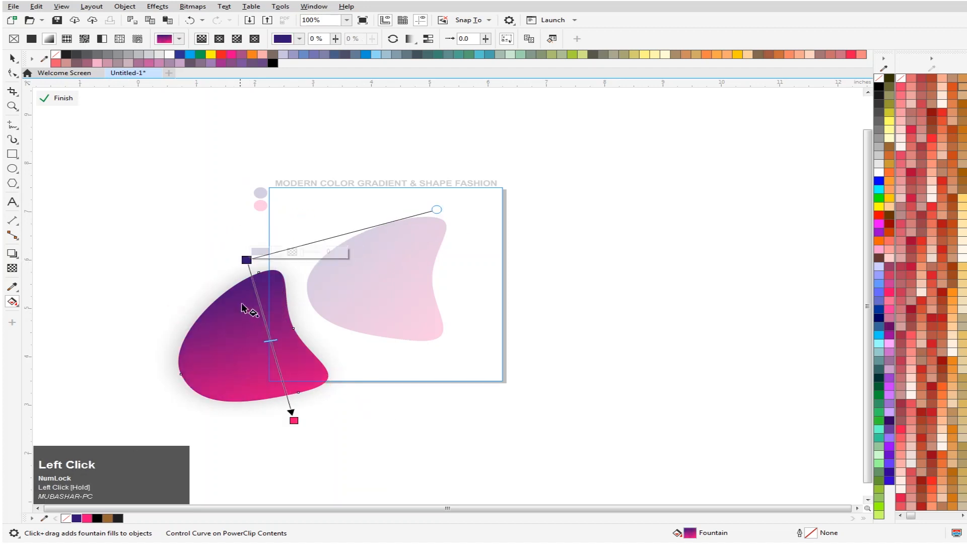
mouse_move(295, 419)
mouse_down()
mouse_move(286, 410)
mouse_move(221, 418)
mouse_move(302, 401)
mouse_move(282, 410)
mouse_up()
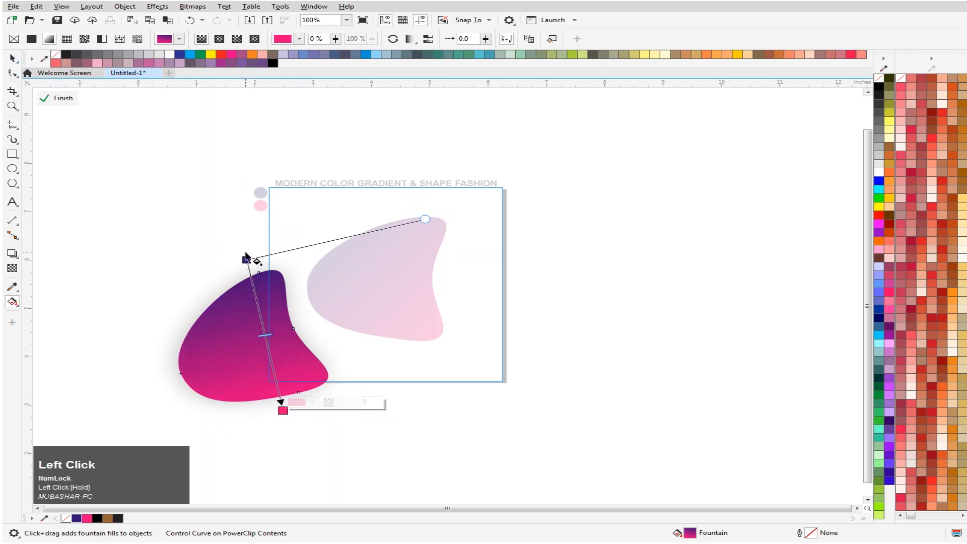
drag(246, 259, 271, 265)
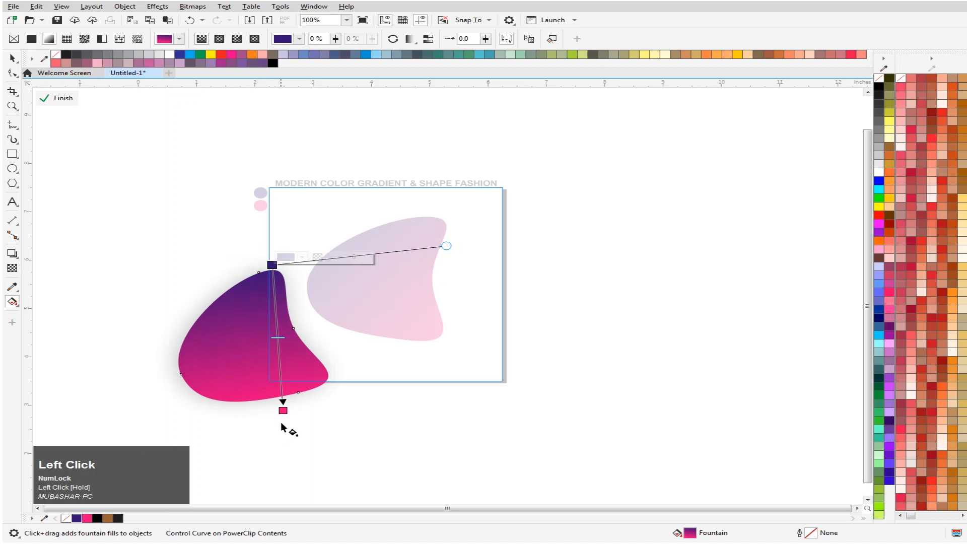
drag(283, 413, 213, 416)
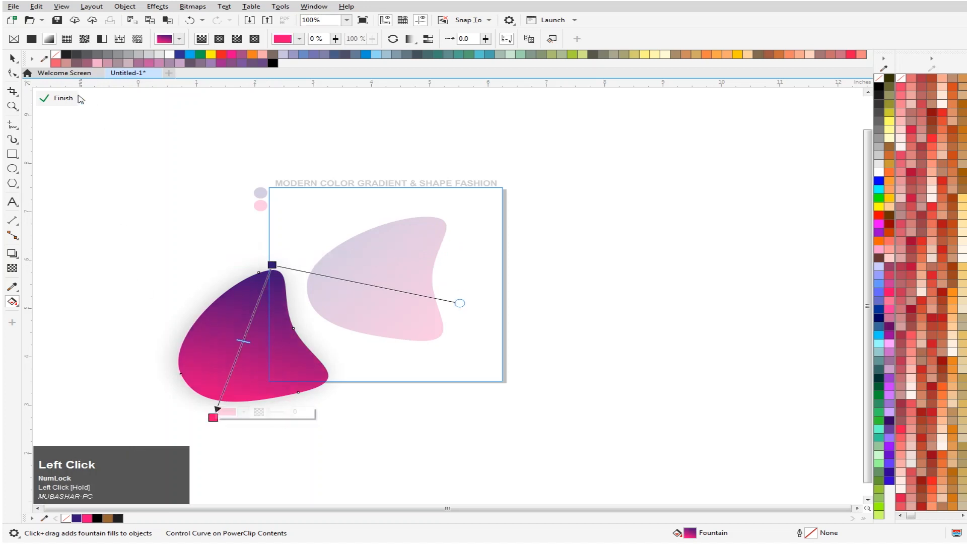
click(59, 99)
click(117, 225)
scroll(328, 377, up, 1)
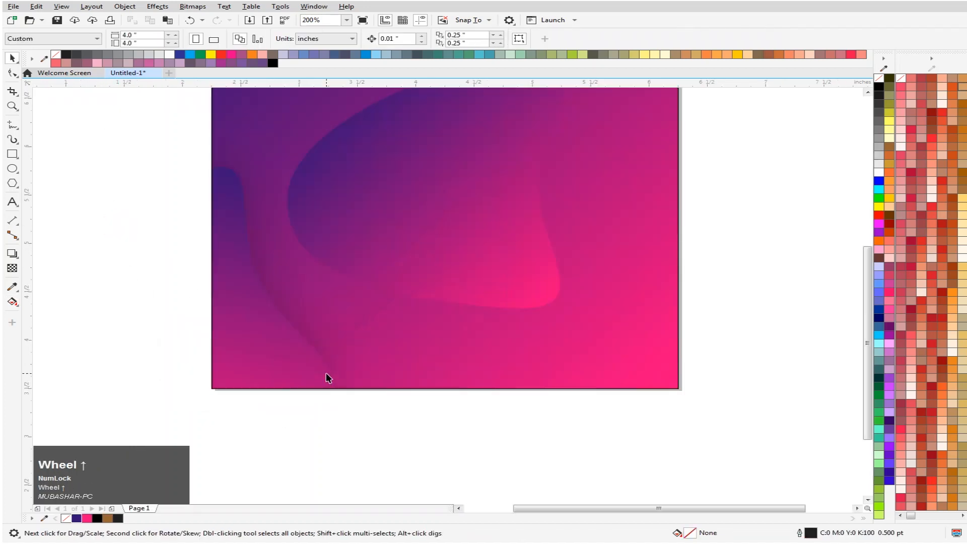
scroll(466, 224, down, 1)
- Place a copy of the central blob over the square's lower-right corner at about X 6.28, Y 3.20 inches, rotated about 192.2 degrees
click(464, 198)
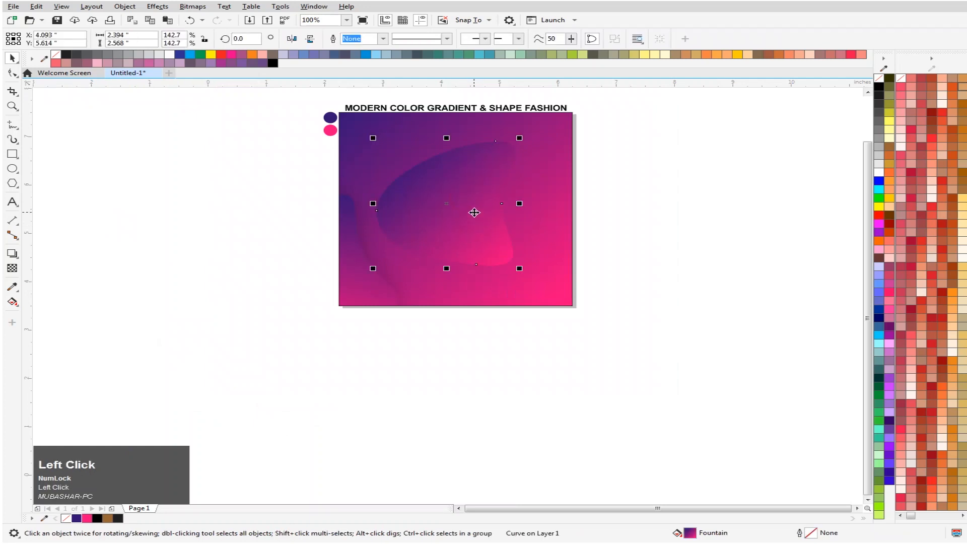
key(F4)
drag(473, 307, 559, 278)
click(528, 291)
right_click(679, 249)
click(559, 278)
drag(653, 124, 428, 351)
drag(492, 288, 733, 527)
scroll(472, 285, down, 2)
drag(520, 358, 541, 363)
scroll(516, 364, up, 2)
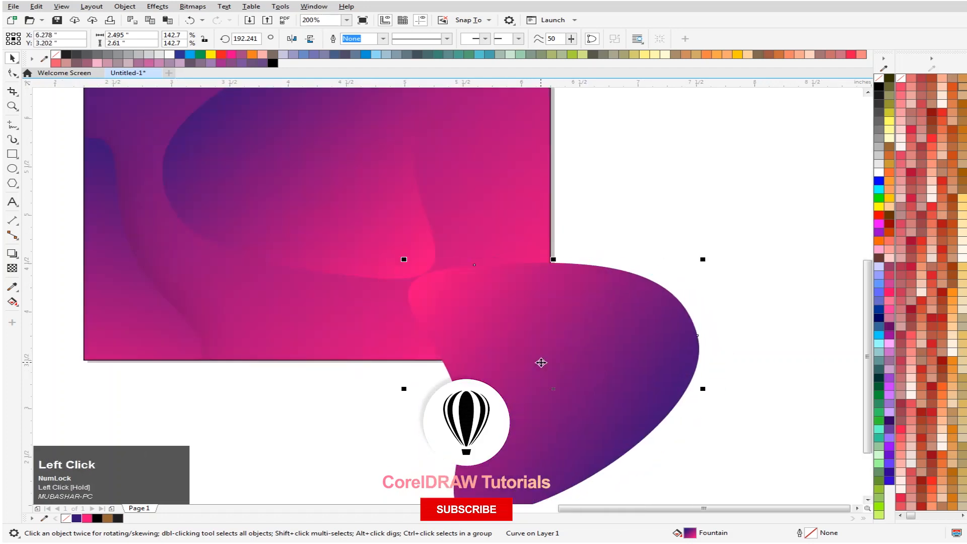
- Redirect the lower-right blob's gradient from purple above its upper edge to pink at lower left, and move the blob to about X 6.61, Y 3.14 inches
key(g)
drag(672, 445, 506, 263)
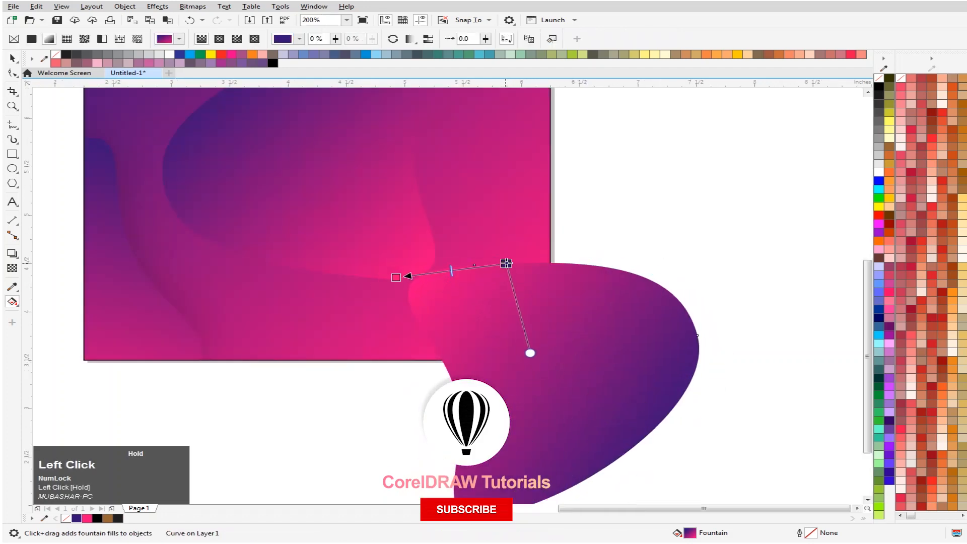
drag(396, 276, 615, 460)
drag(504, 263, 566, 242)
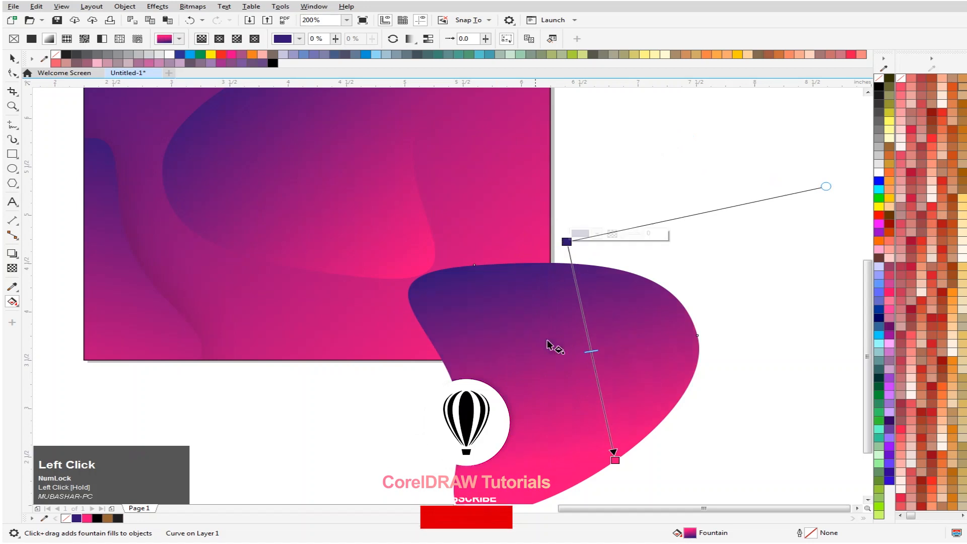
drag(615, 460, 420, 509)
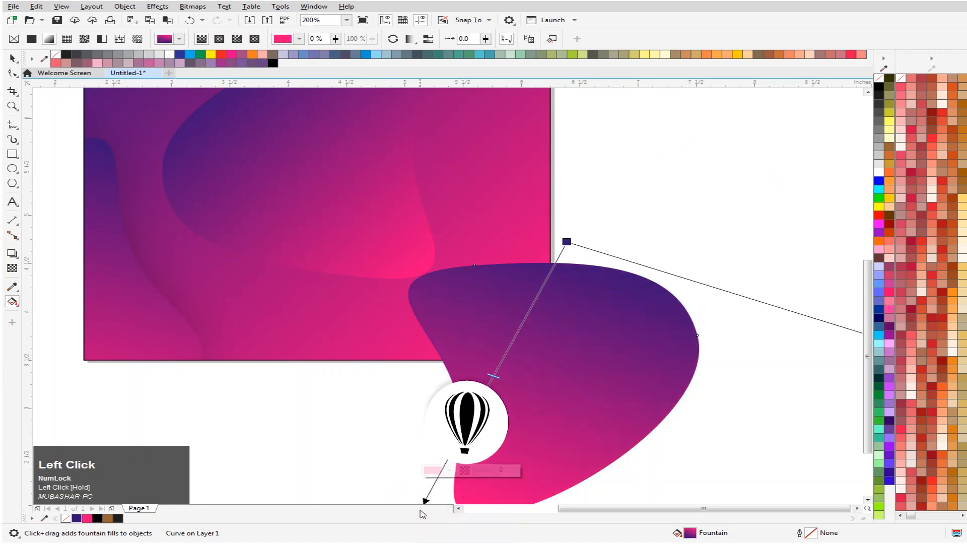
click(11, 59)
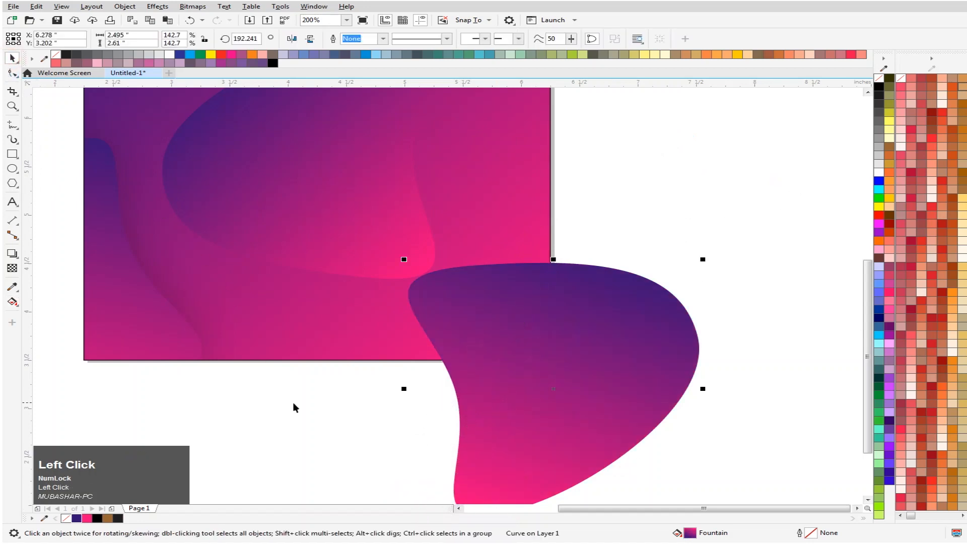
drag(578, 339, 615, 344)
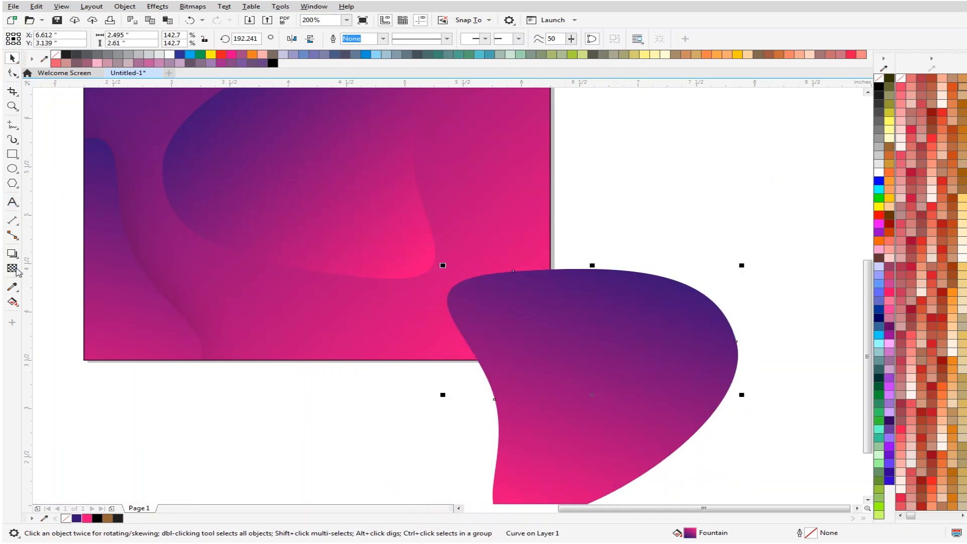
- Add a top-to-bottom drop shadow to the lower-right blob with feathering 30 and opacity 30
click(17, 255)
drag(629, 277, 593, 520)
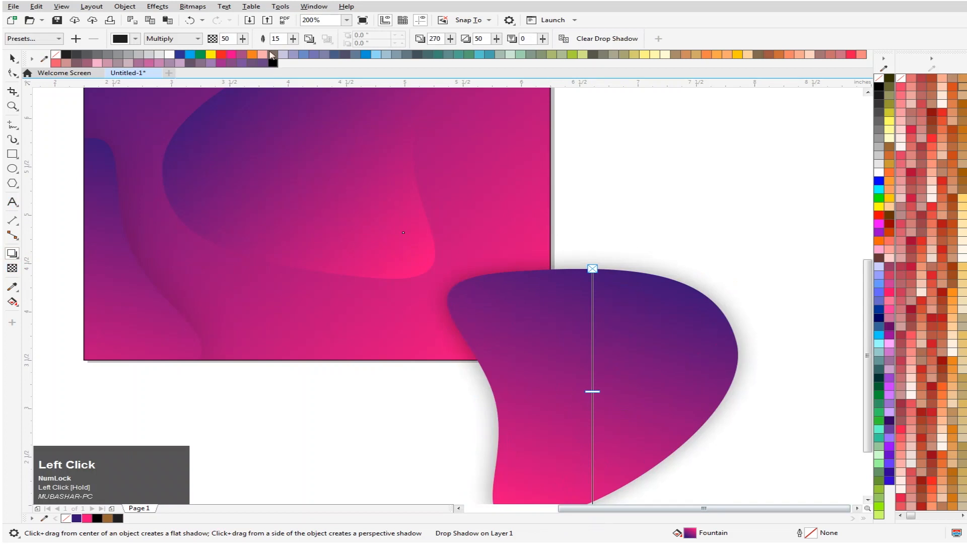
click(277, 38)
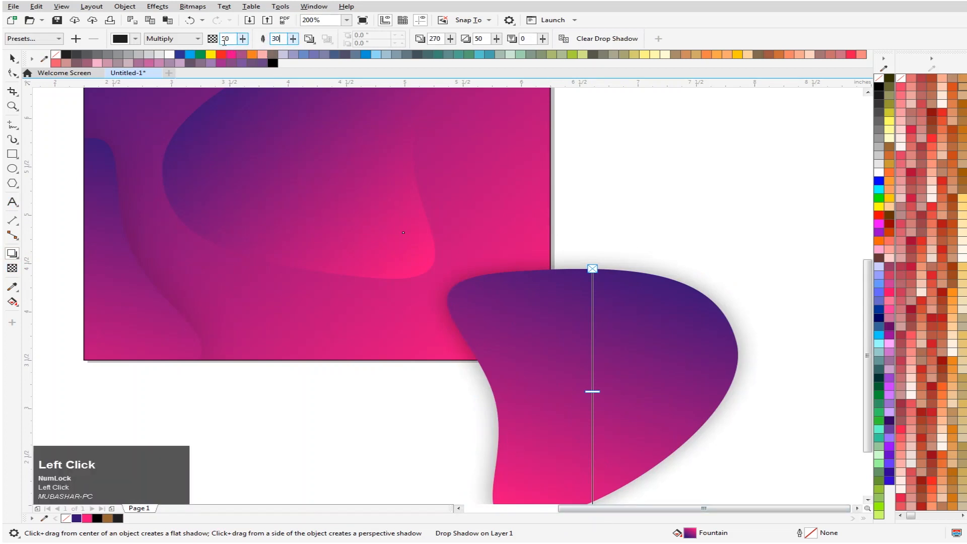
drag(242, 40, 234, 38)
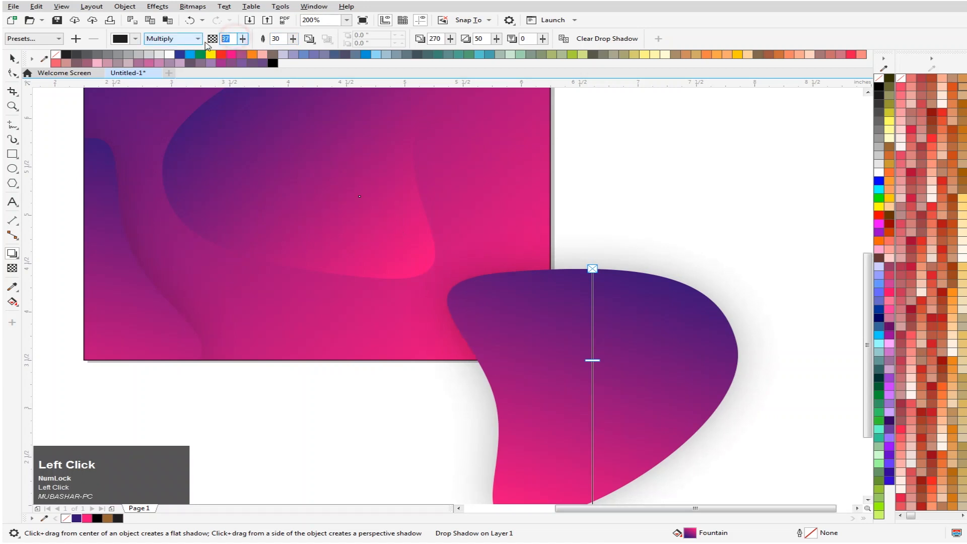
click(12, 58)
- PowerClip the shadowed lower-right blob inside the gradient square
scroll(650, 280, down, 3)
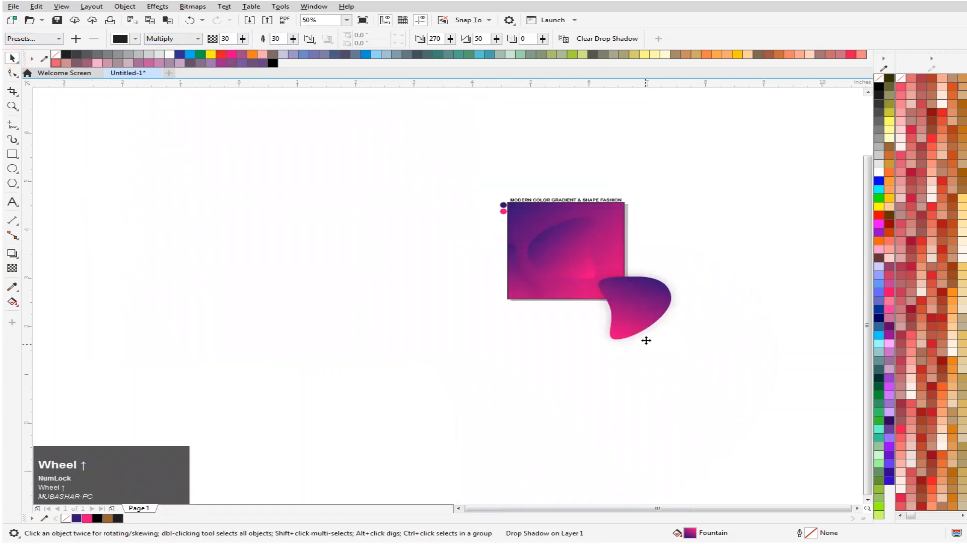
scroll(646, 339, up, 3)
scroll(623, 212, down, 3)
scroll(631, 222, up, 3)
click(607, 250)
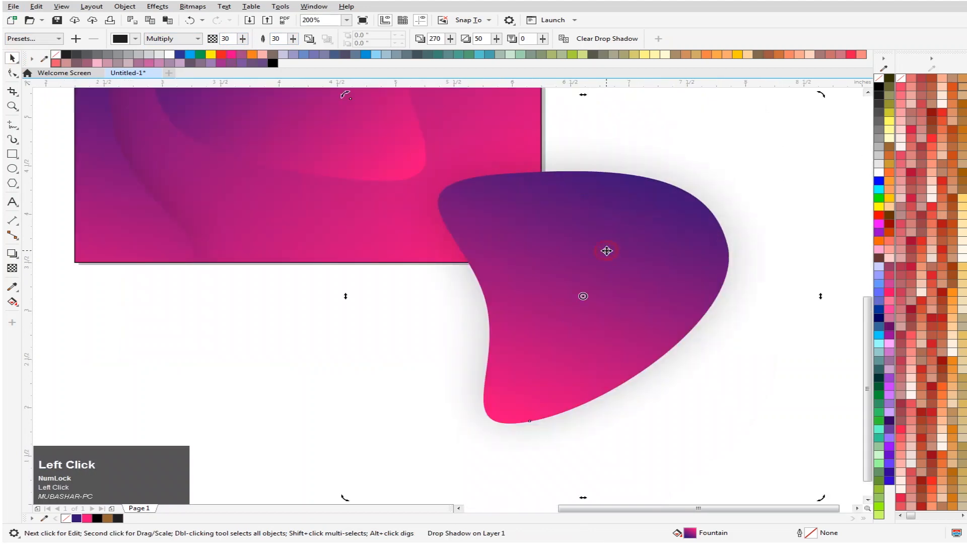
right_click(607, 250)
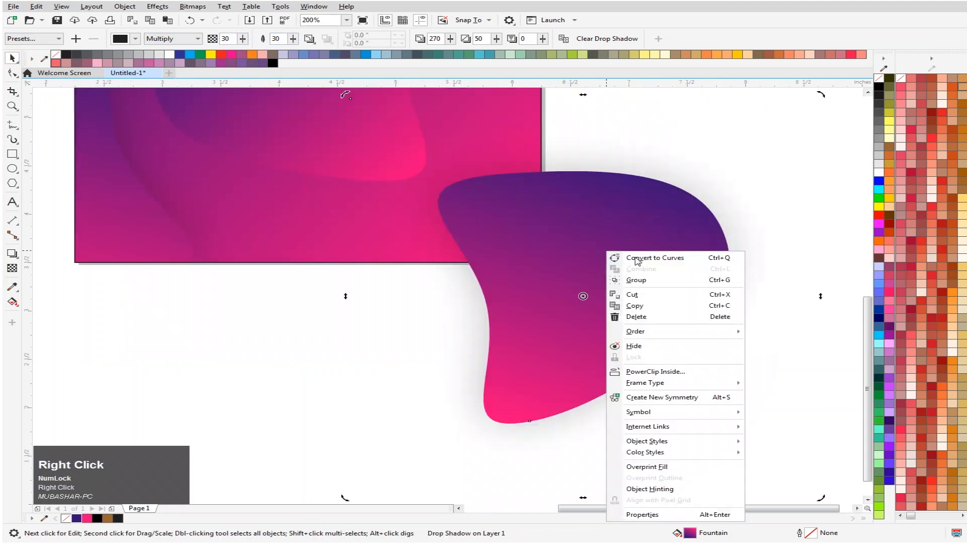
click(679, 377)
click(202, 177)
scroll(440, 310, down, 3)
scroll(417, 285, up, 1)
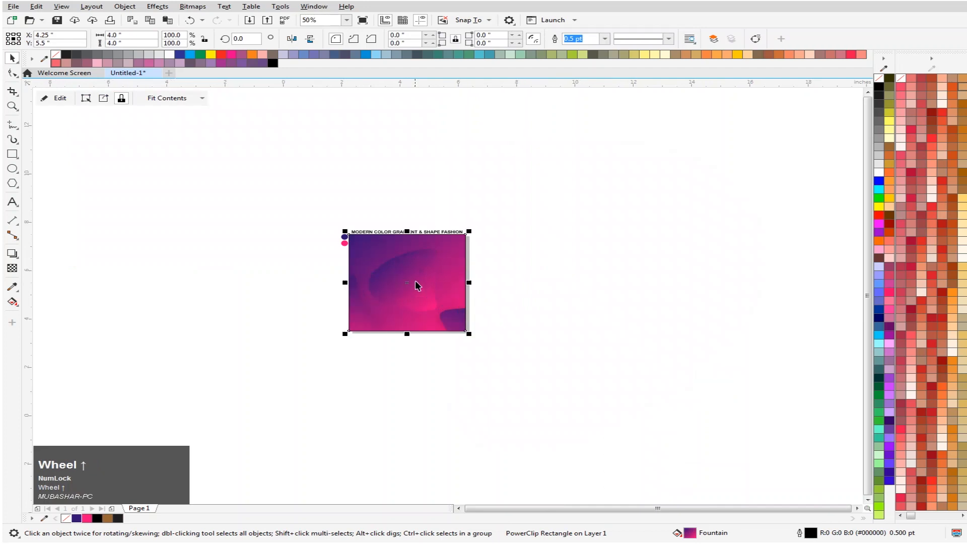
scroll(423, 272, up, 1)
scroll(429, 252, up, 2)
scroll(474, 228, down, 2)
click(425, 289)
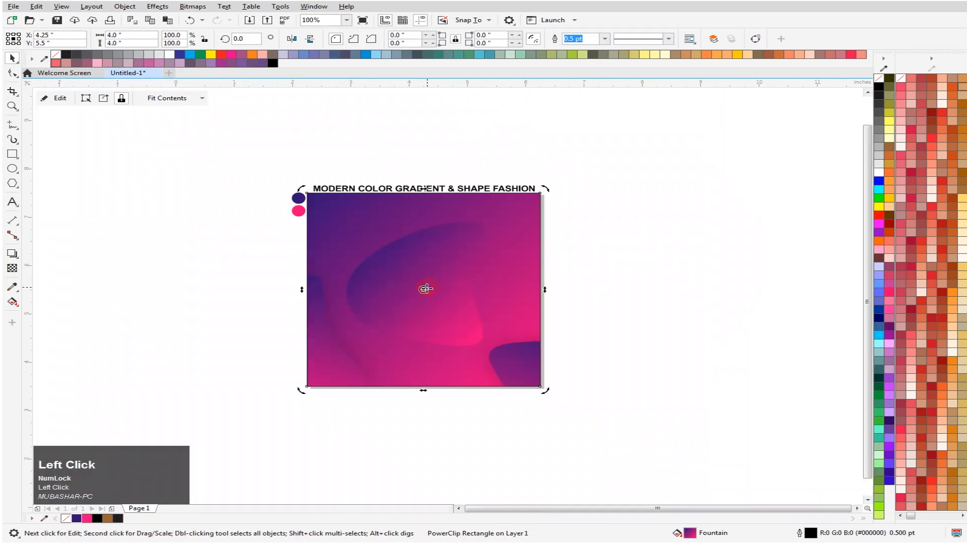
- Place a copy of the central blob outside the square, beyond its upper-left corner, at about X 0.32, Y 6.96 inches
click(467, 299)
drag(432, 288, 216, 203)
right_click(216, 203)
click(257, 163)
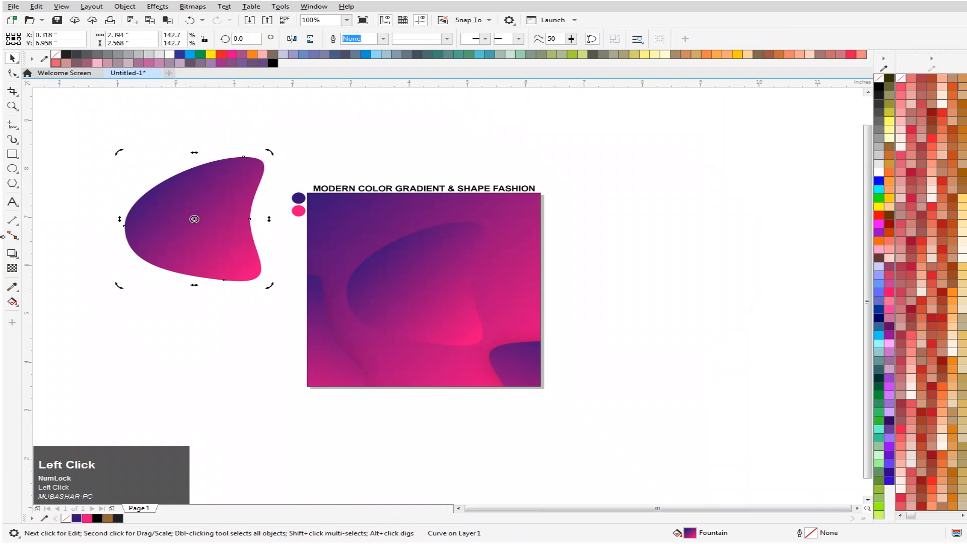
- Add a top-to-bottom drop shadow to the copied blob with opacity 30 and feathering 30
click(13, 253)
drag(196, 166, 196, 281)
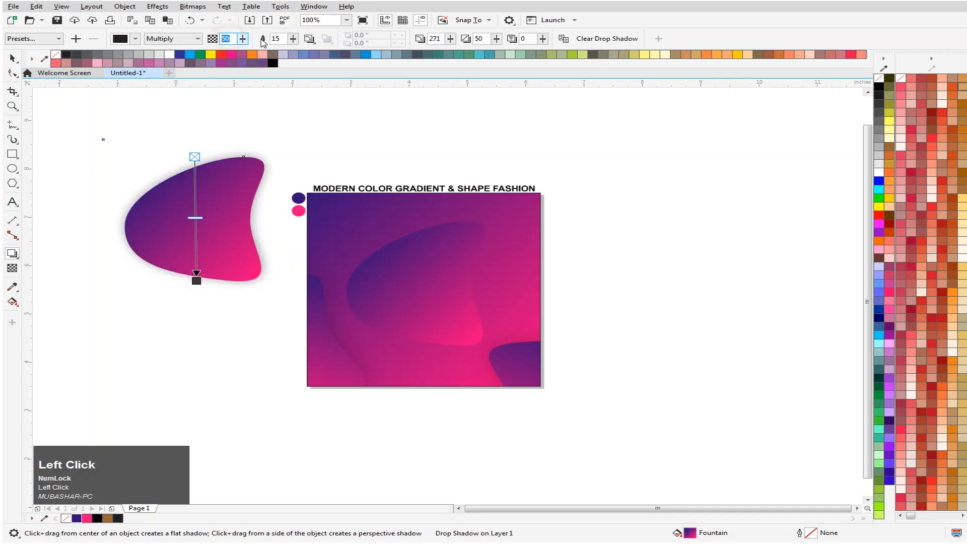
text(30)
key(Tab)
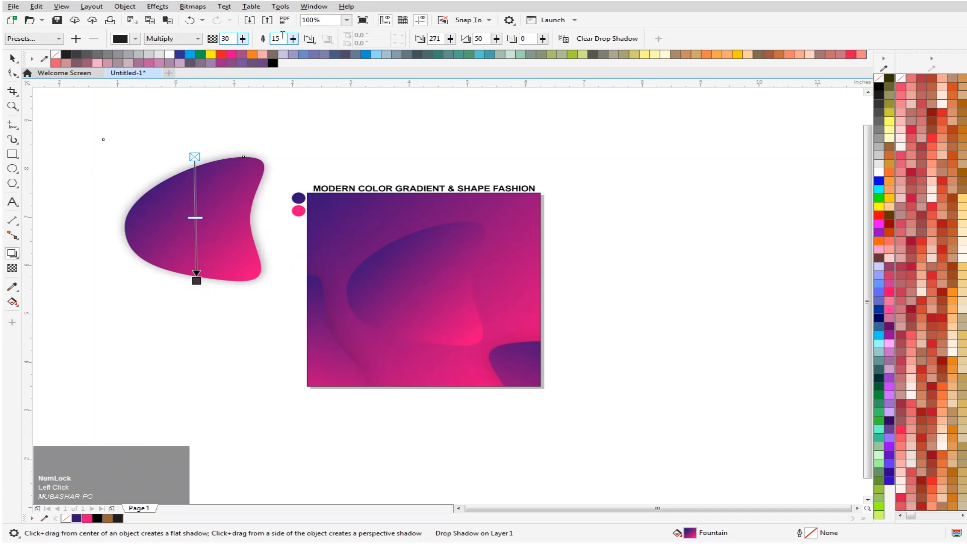
text(30)
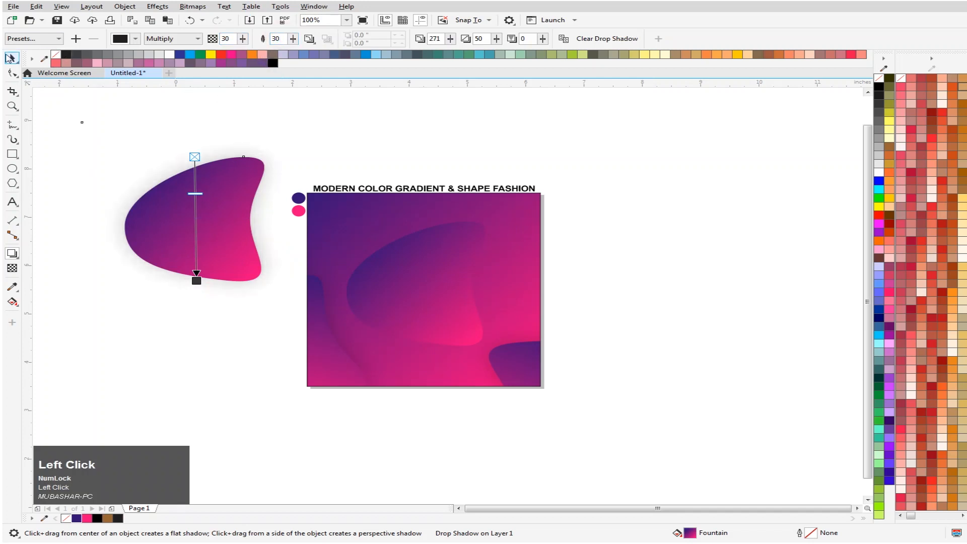
- Move the shadowed blob over the square's upper-left corner at about X 2.44, Y 7.81 inches, and redirect its gradient from purple at lower left to pink at upper right
click(12, 58)
drag(188, 259, 333, 225)
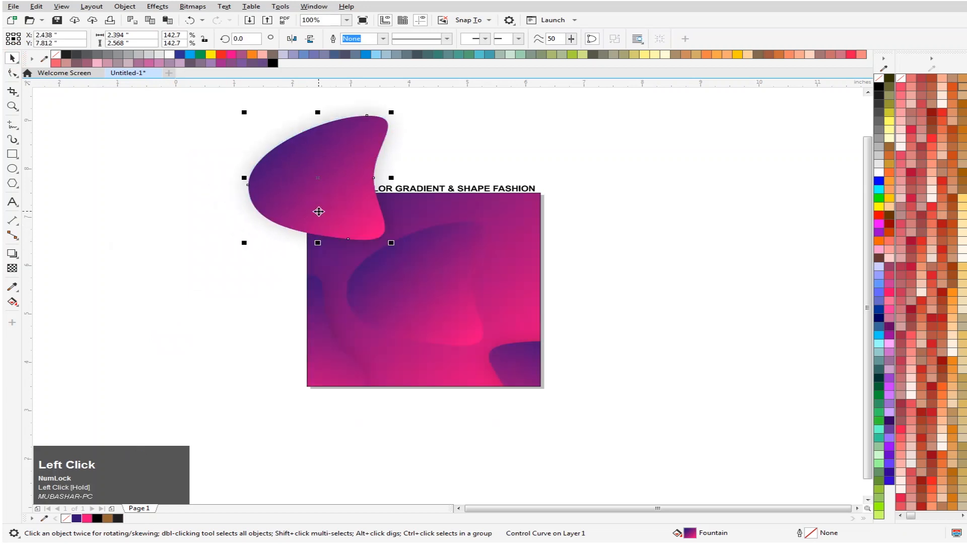
key(g)
drag(280, 129, 260, 251)
drag(387, 240, 411, 104)
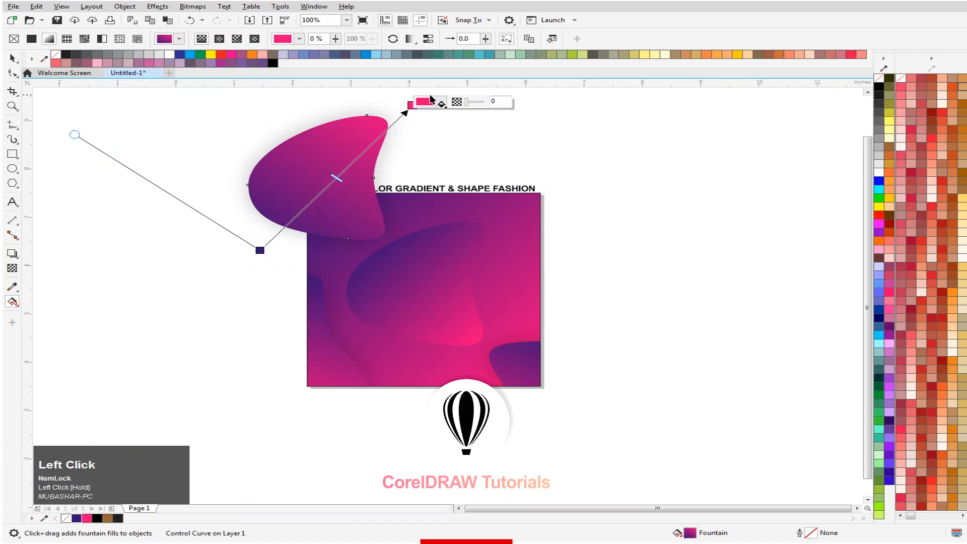
drag(410, 104, 395, 169)
mouse_move(258, 251)
mouse_down()
mouse_move(249, 259)
mouse_move(257, 242)
mouse_up()
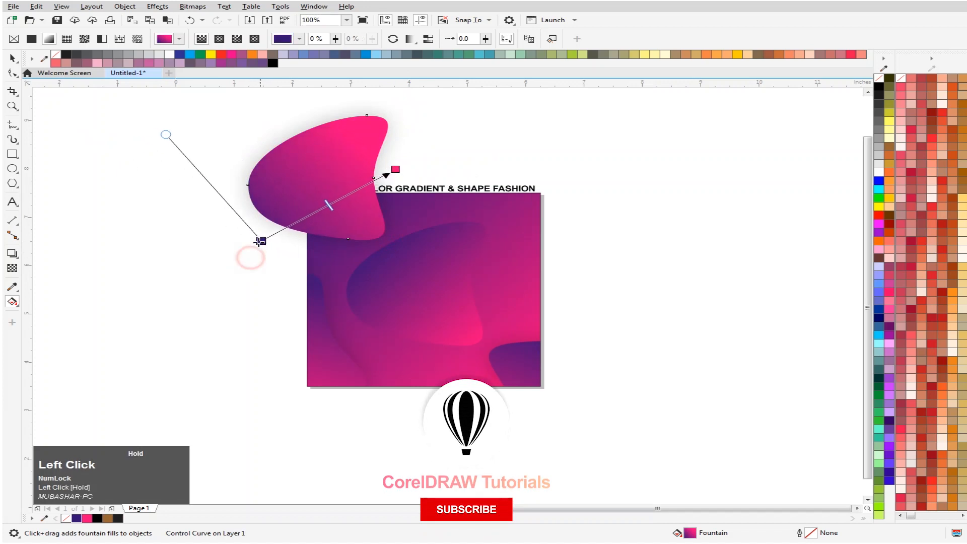
click(11, 59)
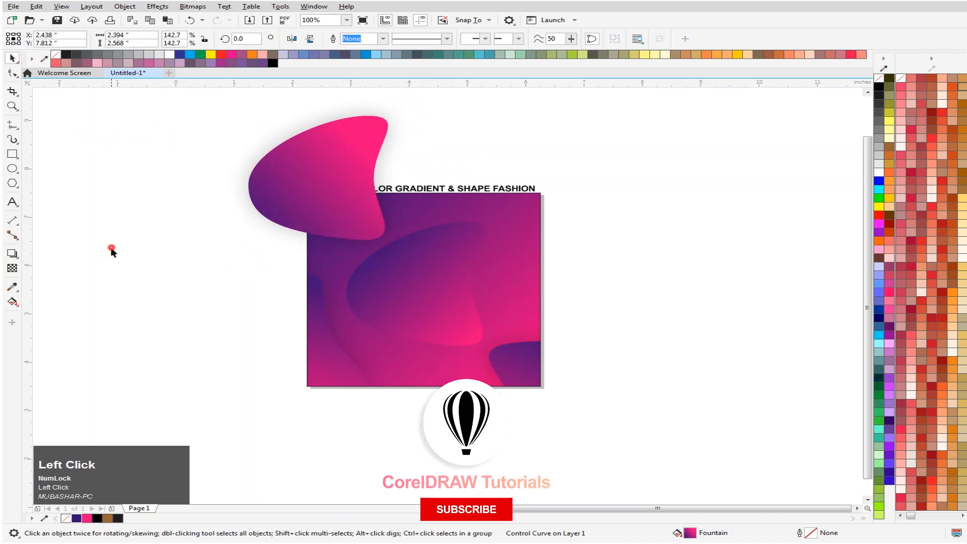
- PowerClip the shadowed upper-left blob inside the gradient square
right_click(340, 189)
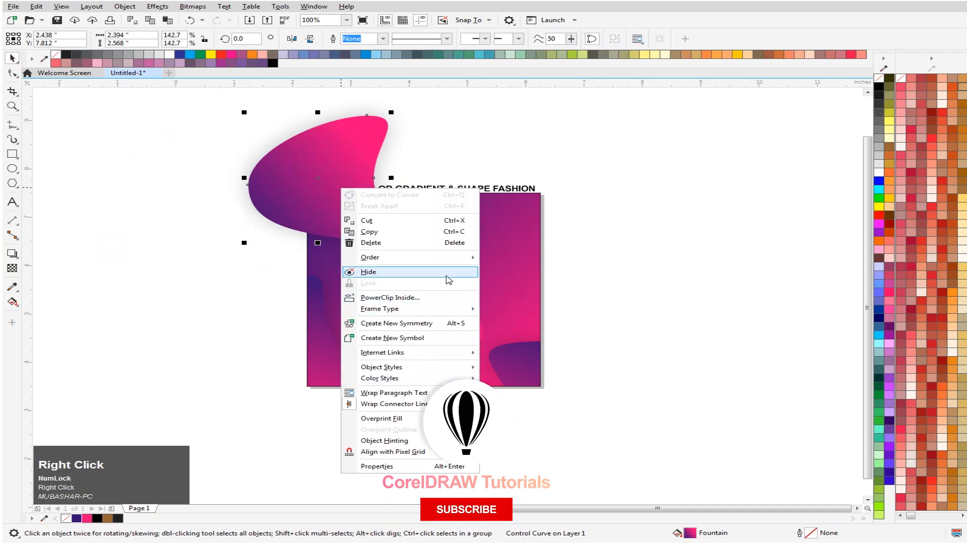
click(456, 304)
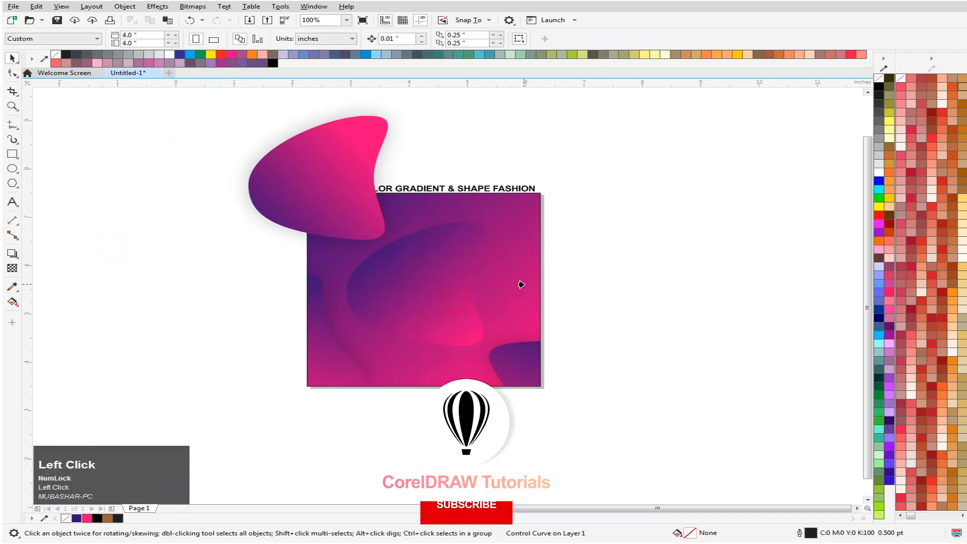
click(520, 282)
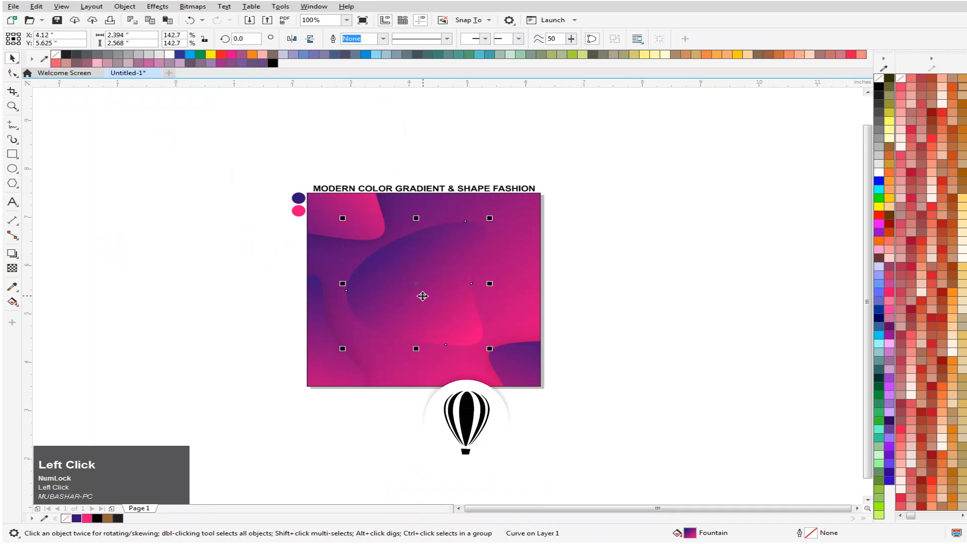
- Copy the central blob over the square's upper-right corner at about X 6.85, Y 7.34 inches, with a top-to-bottom drop shadow of feathering 30 and opacity 30
drag(424, 296, 574, 220)
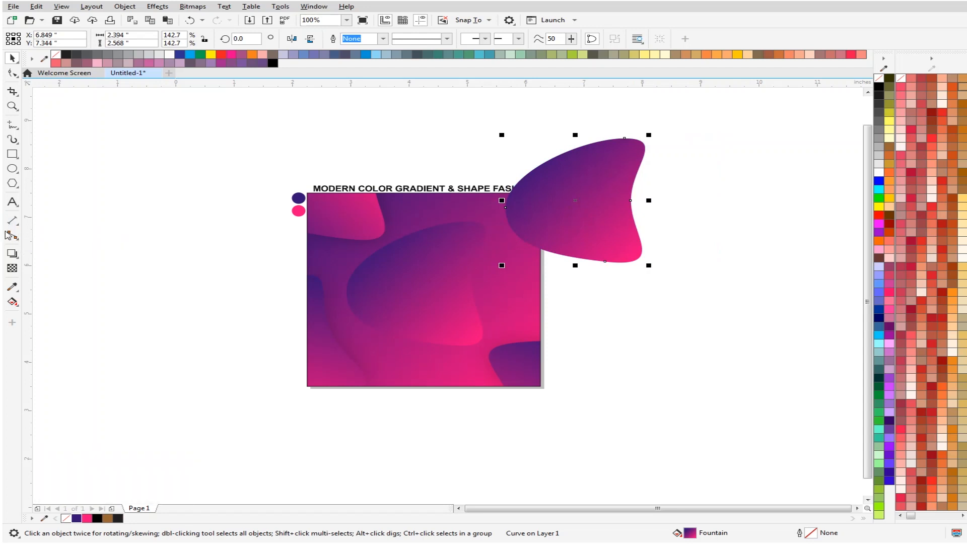
click(13, 254)
drag(575, 138, 576, 266)
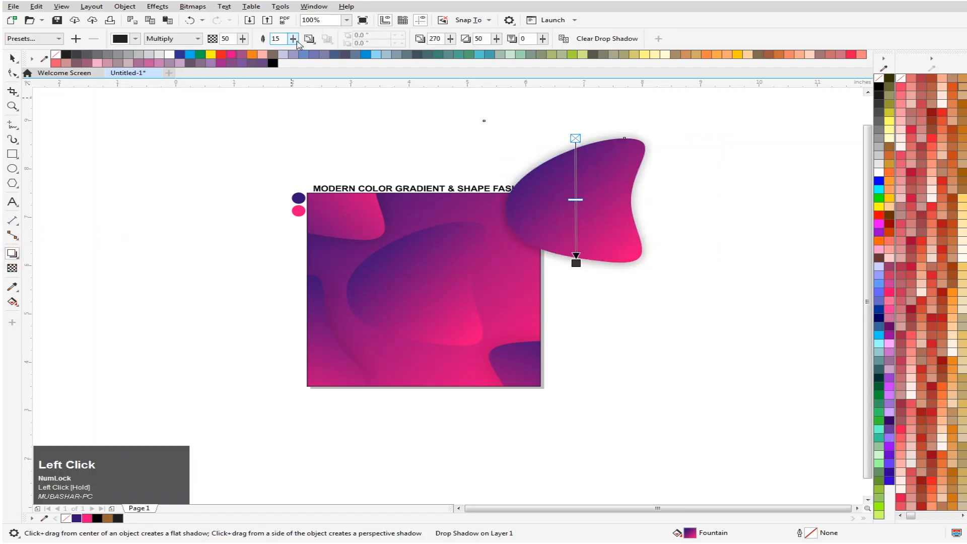
text(30)
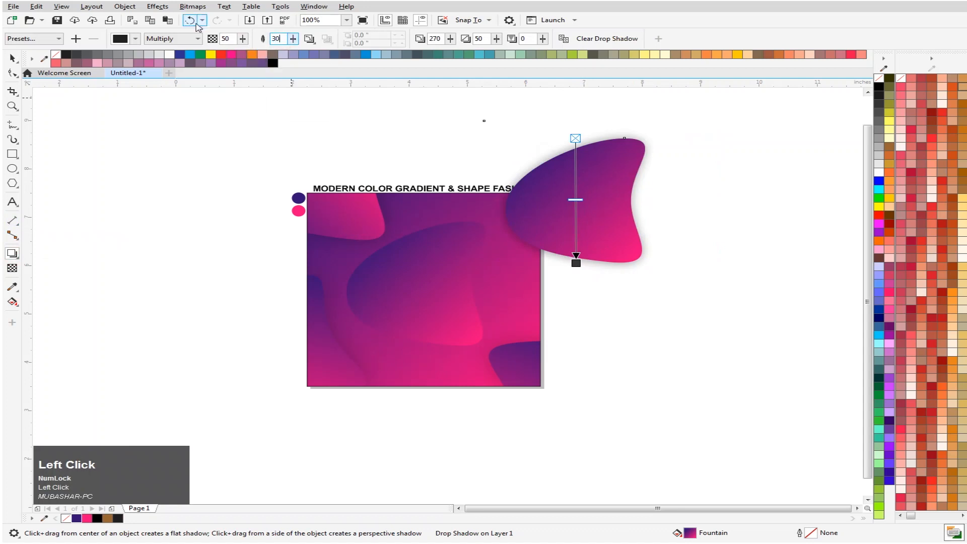
drag(228, 37, 211, 46)
text(30)
key(Return)
click(14, 58)
- Try to PowerClip the shadowed upper-right blob inside the central blob, and undo the clipping
click(96, 189)
right_click(577, 182)
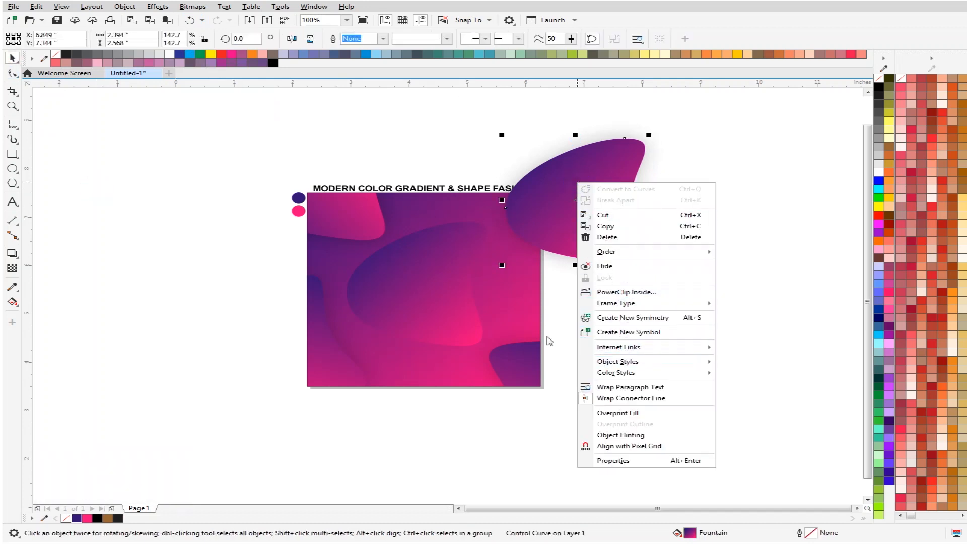
click(446, 423)
click(582, 217)
right_click(579, 217)
click(623, 328)
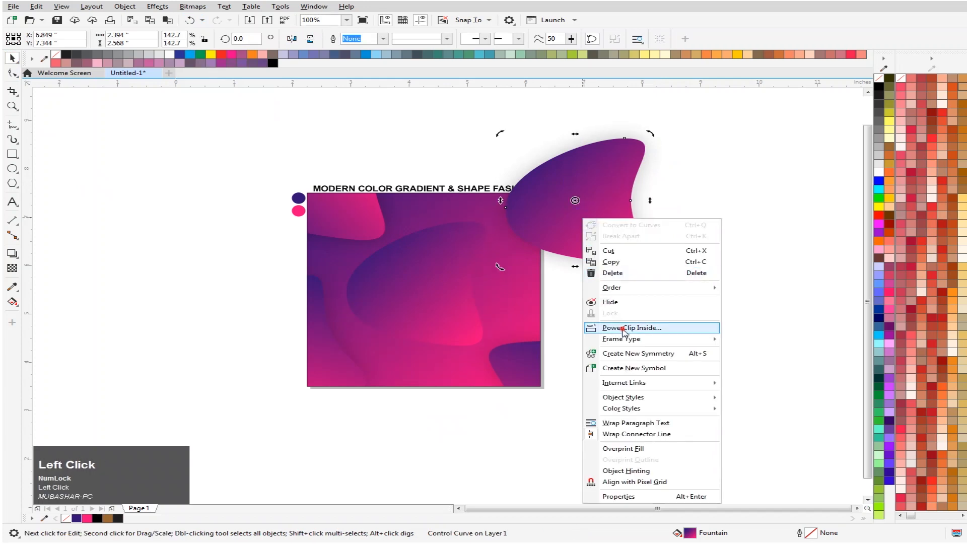
click(430, 327)
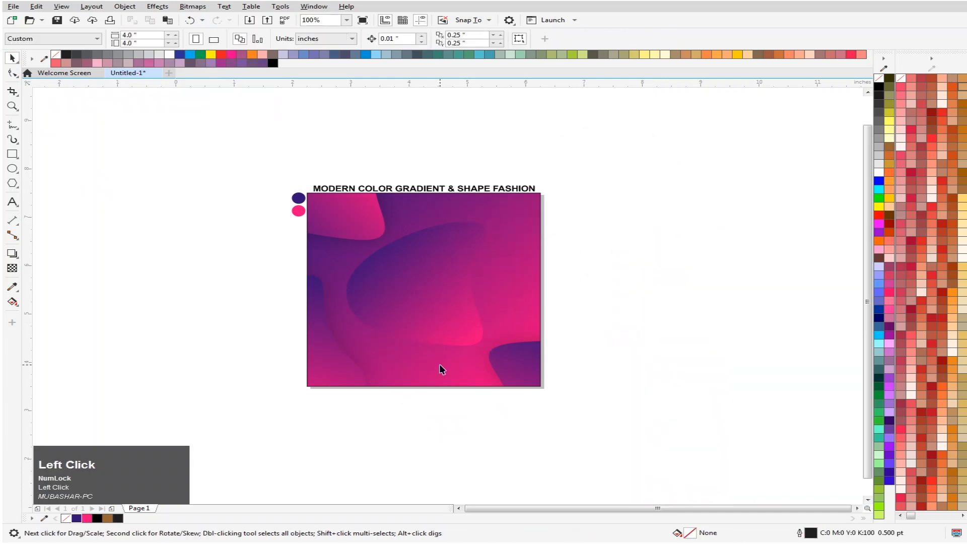
key(ctrl+z)
- PowerClip the shadowed upper-right blob inside the gradient square
right_click(580, 188)
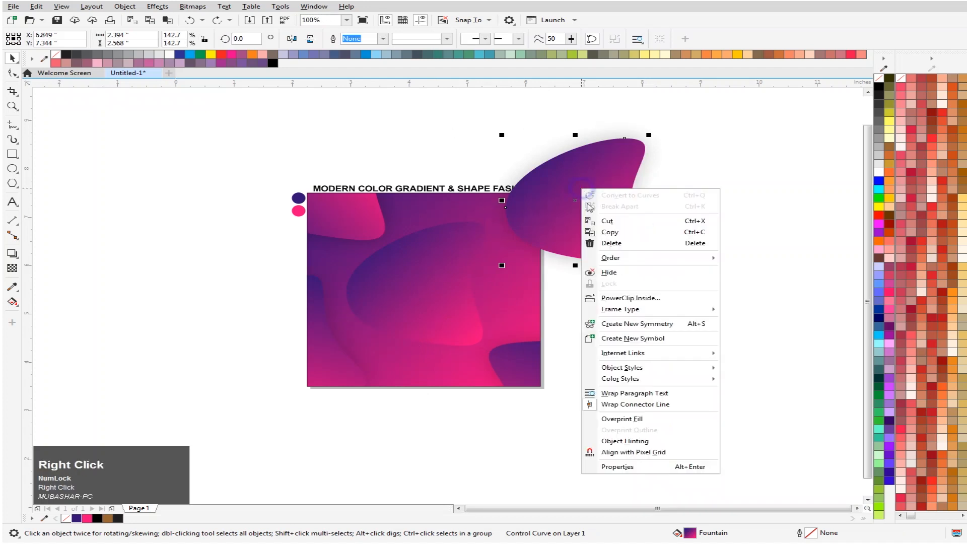
click(643, 299)
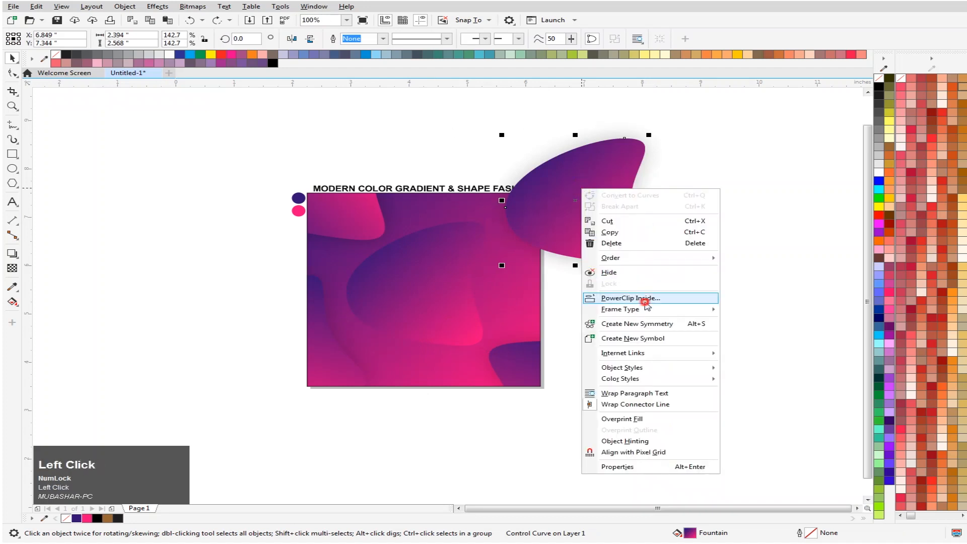
click(484, 382)
click(443, 459)
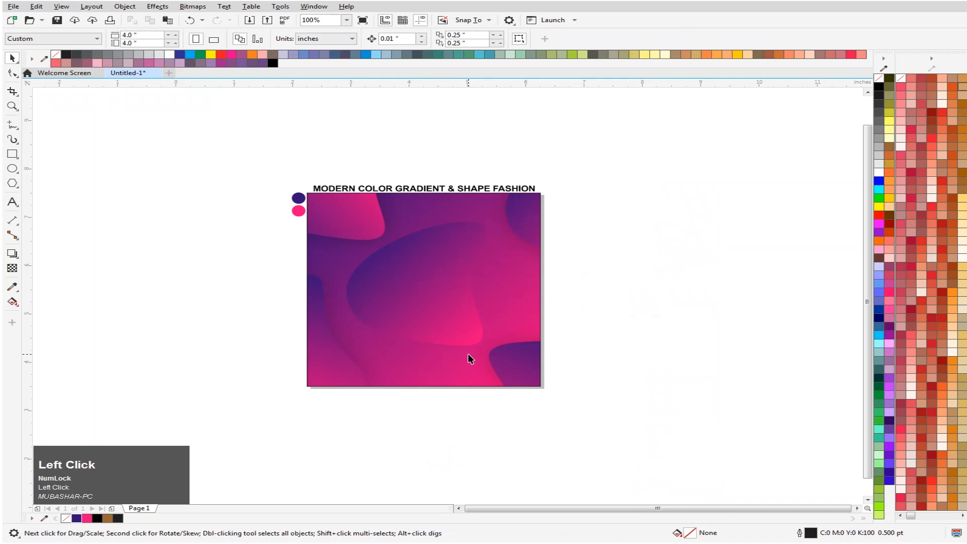
- Duplicate the central blob slightly up and left at about X 4.07, Y 5.64 inches, and fill the copy with white
key(F4)
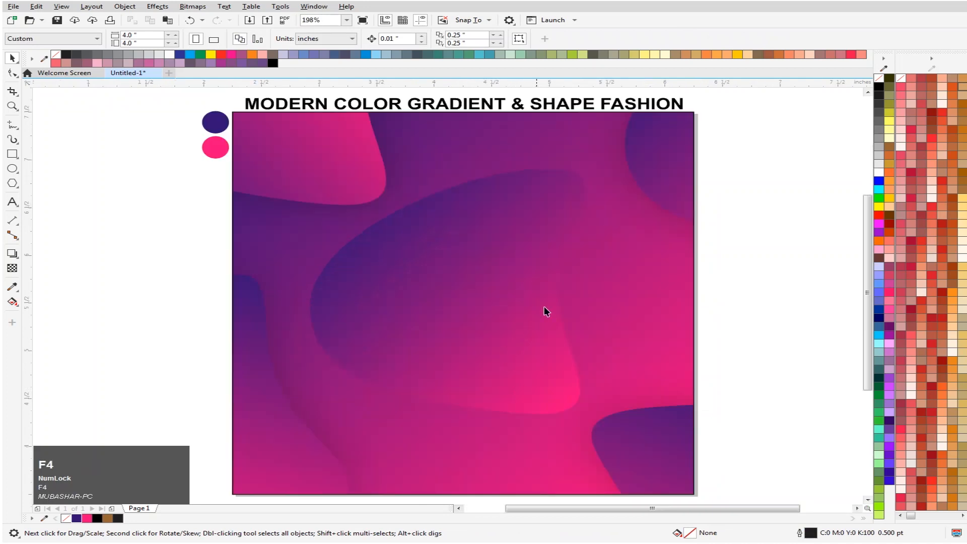
click(467, 328)
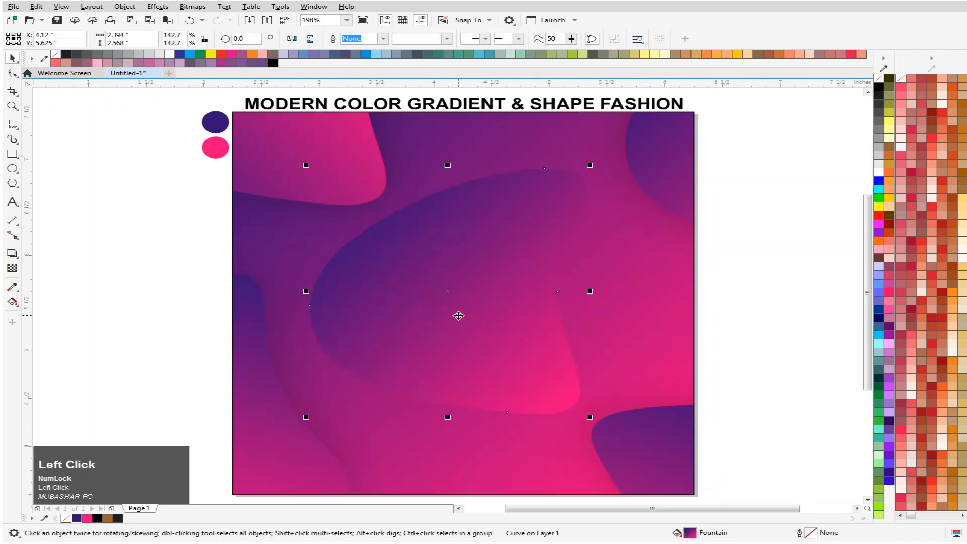
mouse_move(467, 314)
mouse_down()
mouse_move(502, 317)
mouse_move(460, 316)
mouse_up()
right_click(460, 315)
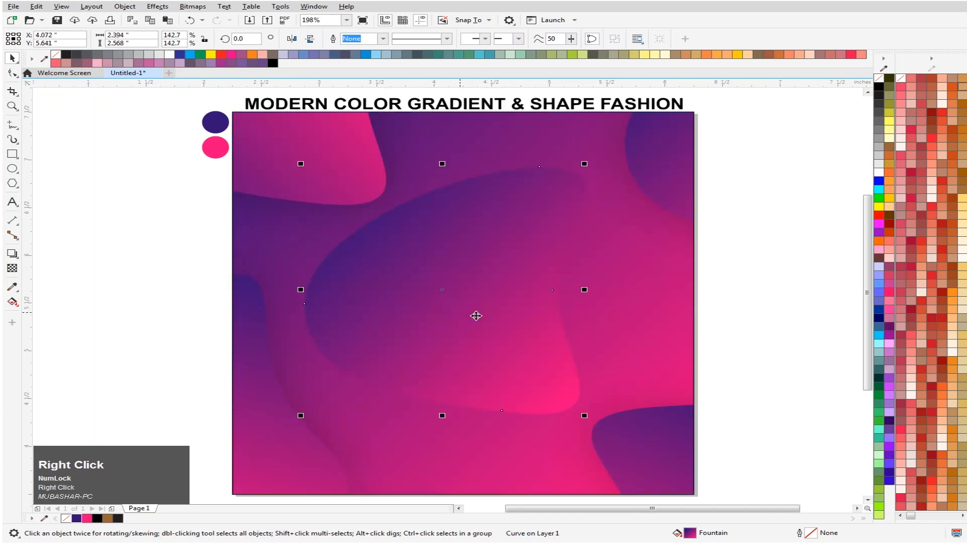
click(878, 172)
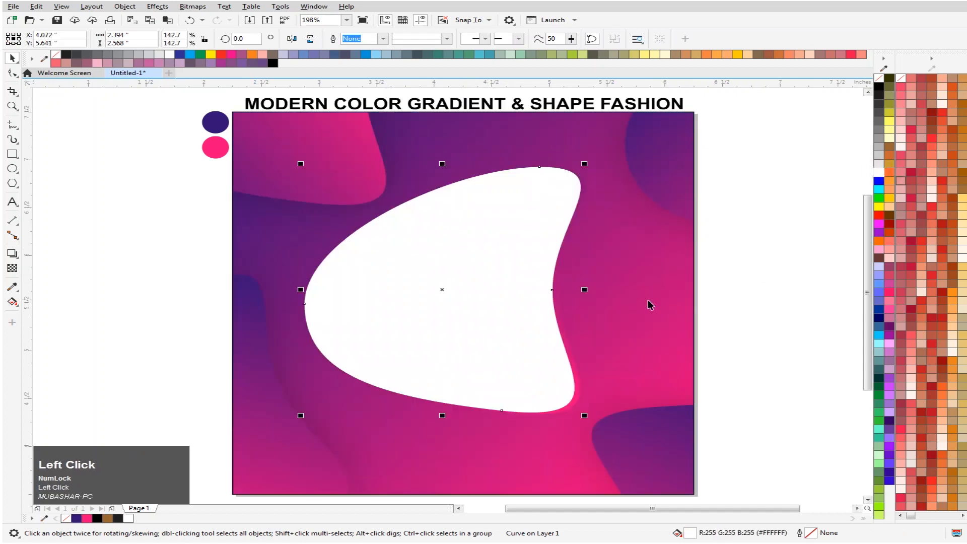
- Send the white copy one level back behind the central blob and nudge it left and down to about X 4.04, Y 5.62 inches
key(ctrl+Page_Down)
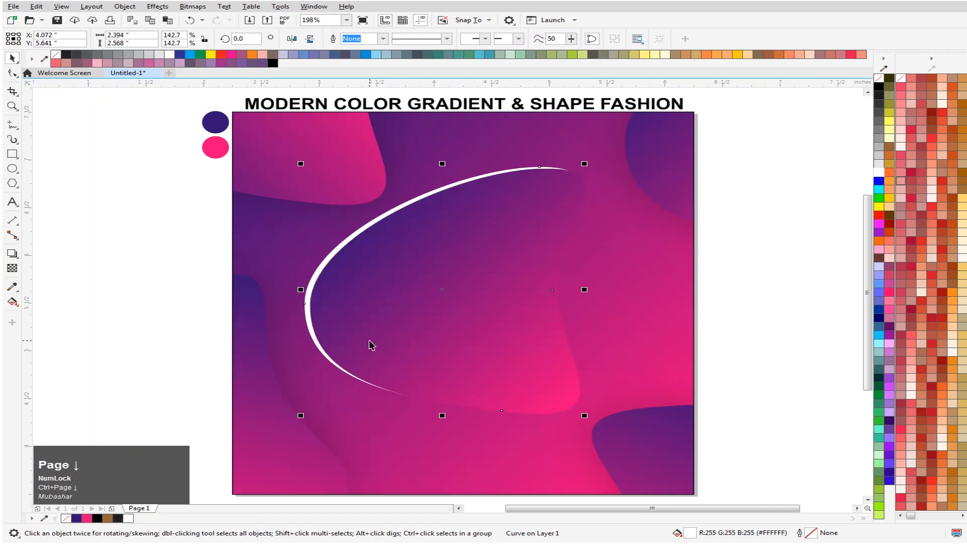
key(Left)
key(Left)
key(Down)
key(Down)
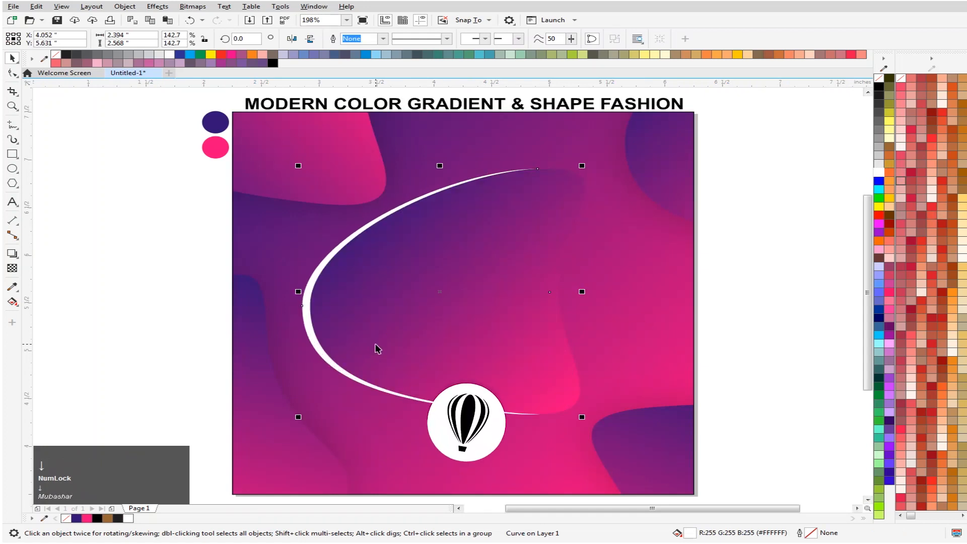
key(Left)
key(Left)
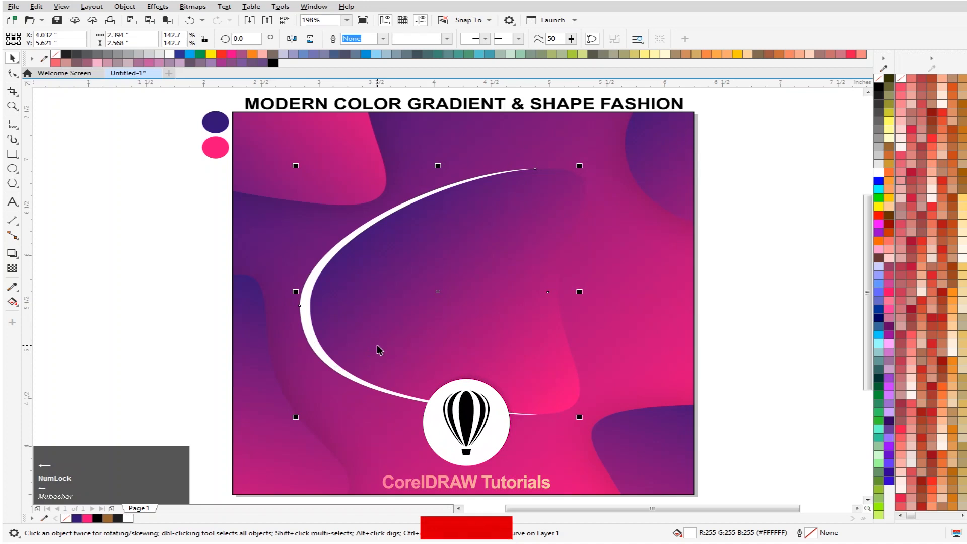
key(Right)
click(804, 300)
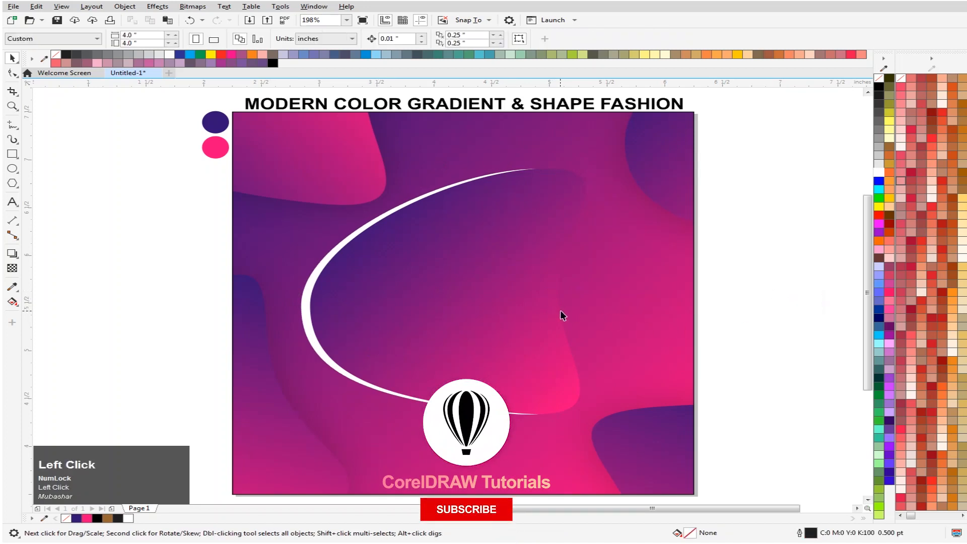
- Place a copy of the white blob over the square's upper-right corner at about X 6.15, Y 8.04 inches, rotated to about 309.6 degrees
drag(309, 329, 562, 232)
right_click(563, 231)
scroll(693, 244, down, 2)
scroll(730, 227, up, 2)
click(590, 275)
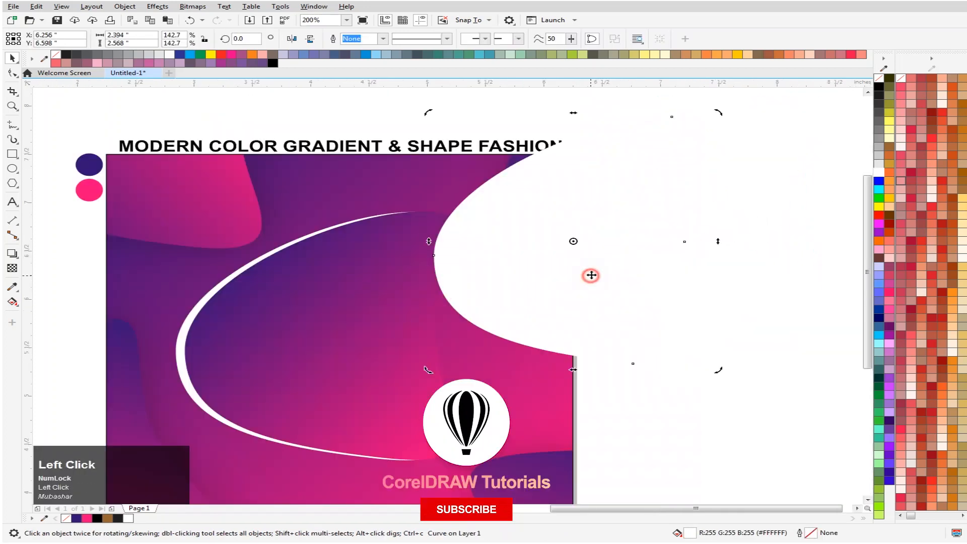
drag(717, 113, 672, 258)
drag(602, 289, 537, 181)
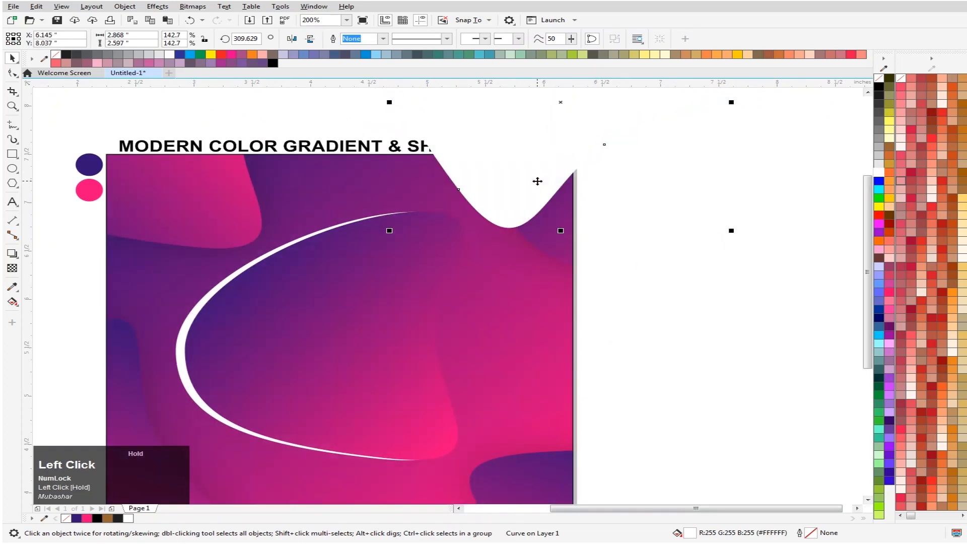
- Add a drop shadow to the upper-right white shape, drawn from its center toward its lower tip, offset about -0.013 and -0.052 inches
right_click(522, 170)
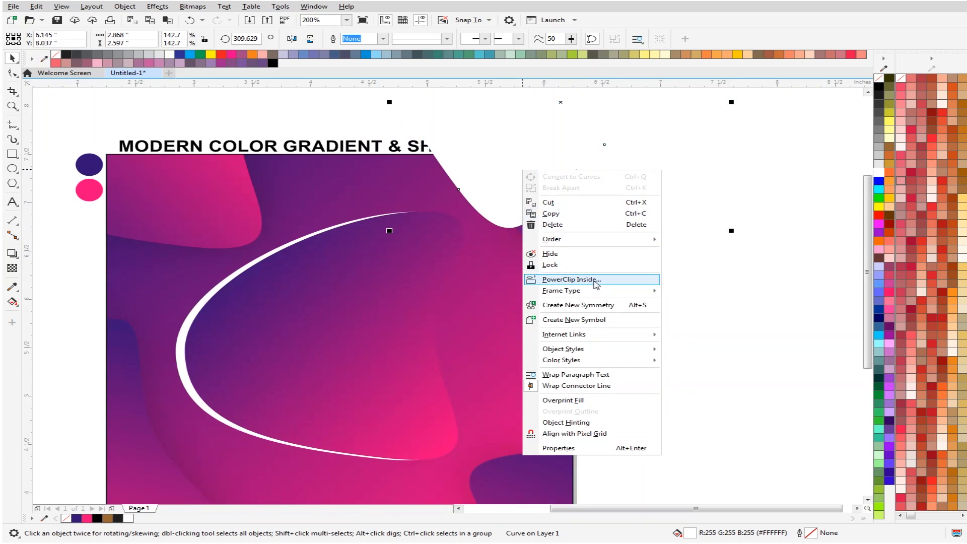
click(11, 58)
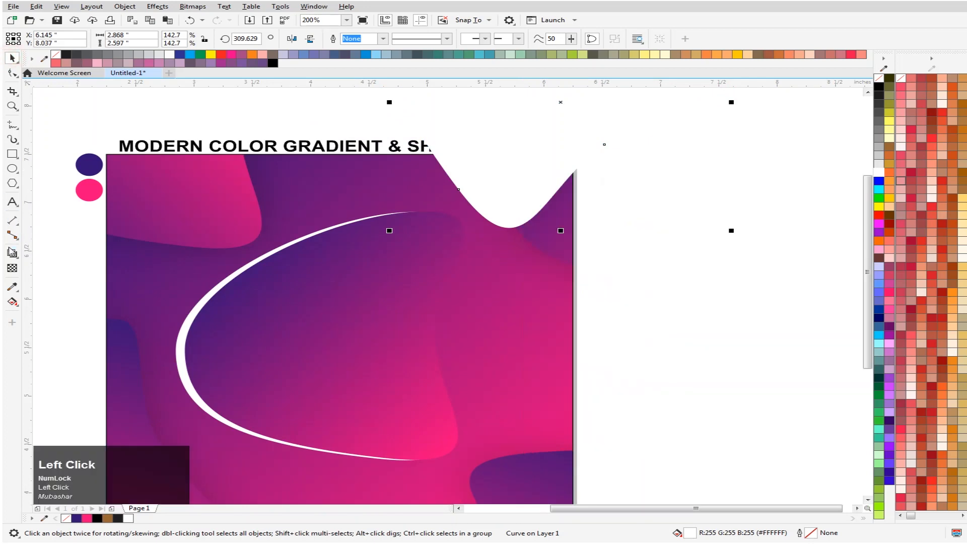
click(12, 252)
drag(560, 102, 509, 229)
drag(725, 103, 521, 233)
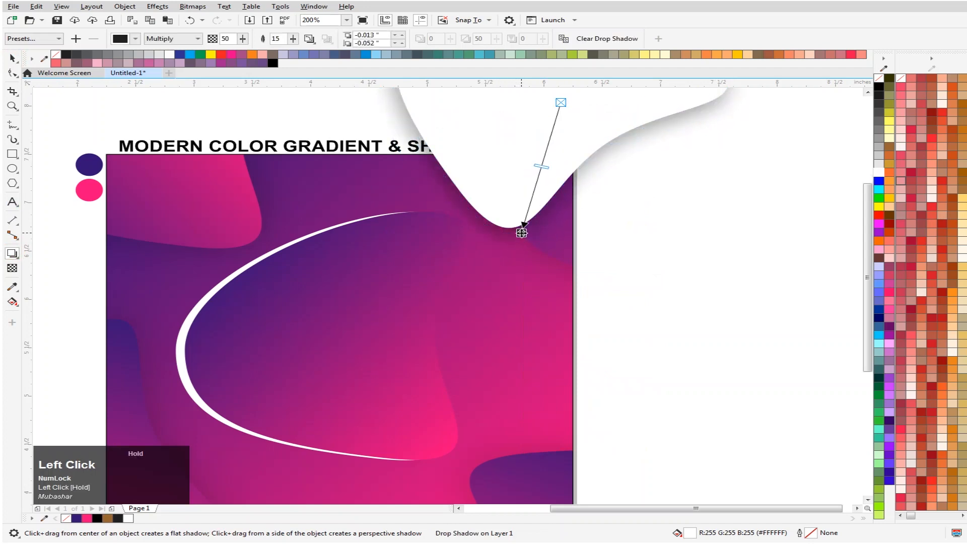
- PowerClip the shadowed white shape at the upper-right corner inside the 4-inch gradient square
click(12, 59)
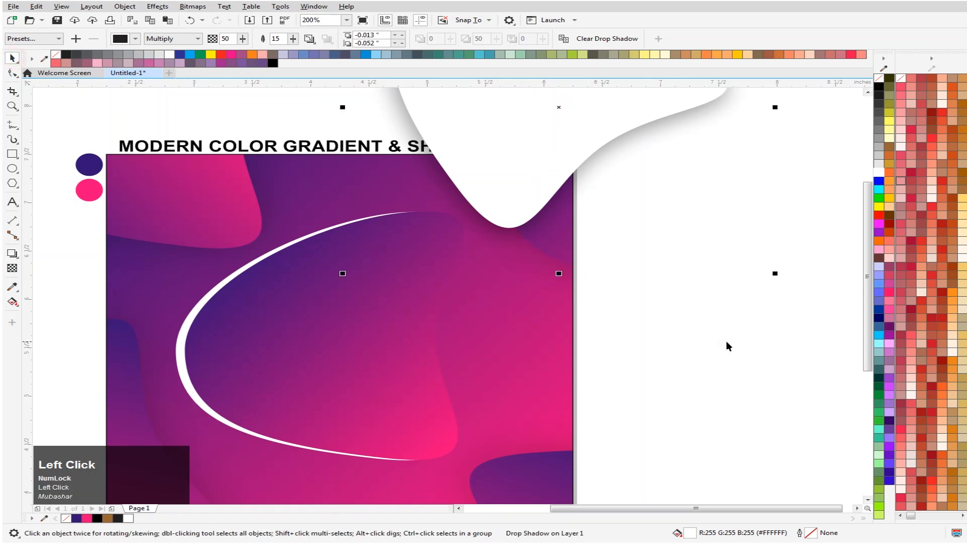
right_click(518, 157)
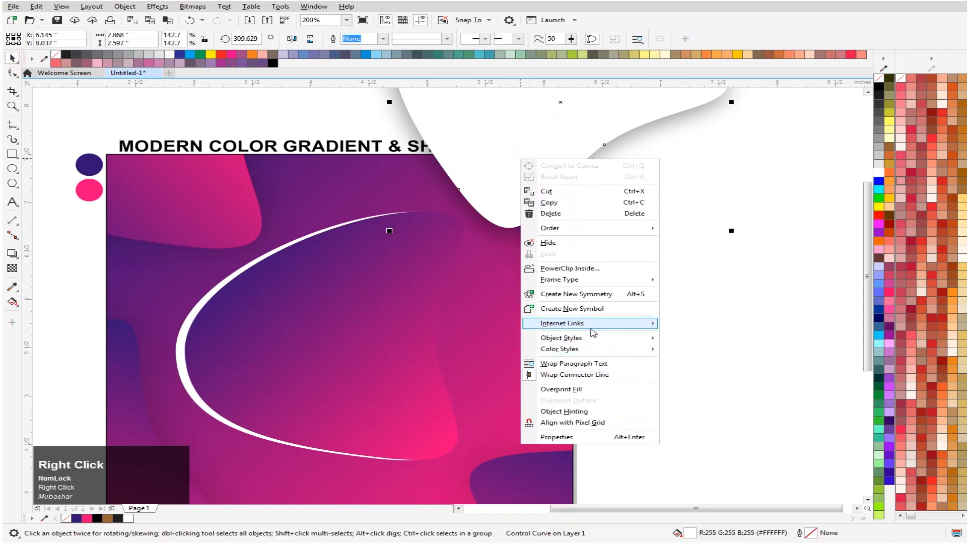
click(610, 268)
click(509, 391)
scroll(730, 307, down, 4)
scroll(727, 315, up, 1)
key(F4)
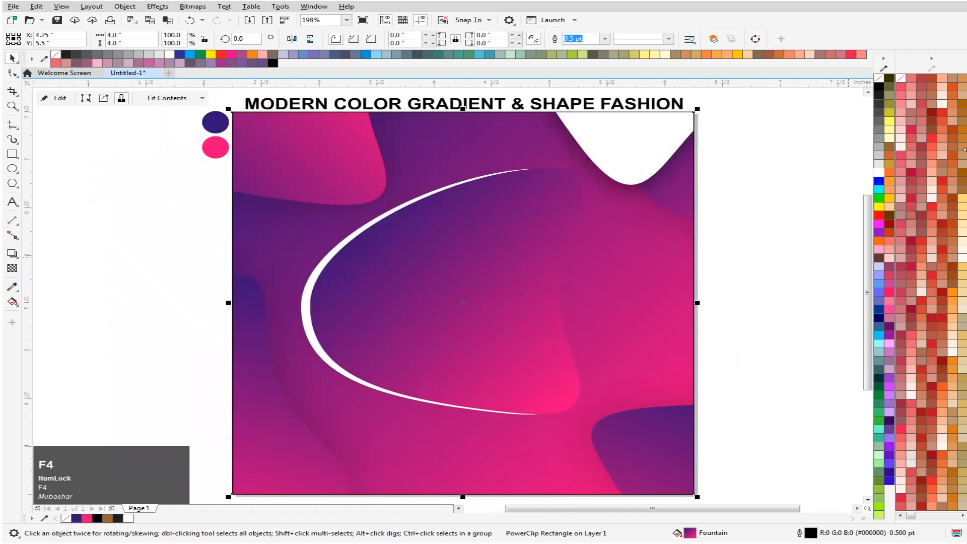
- Remove the outline from the gradient square and deselect it
right_click(878, 79)
click(807, 151)
scroll(444, 261, down, 1)
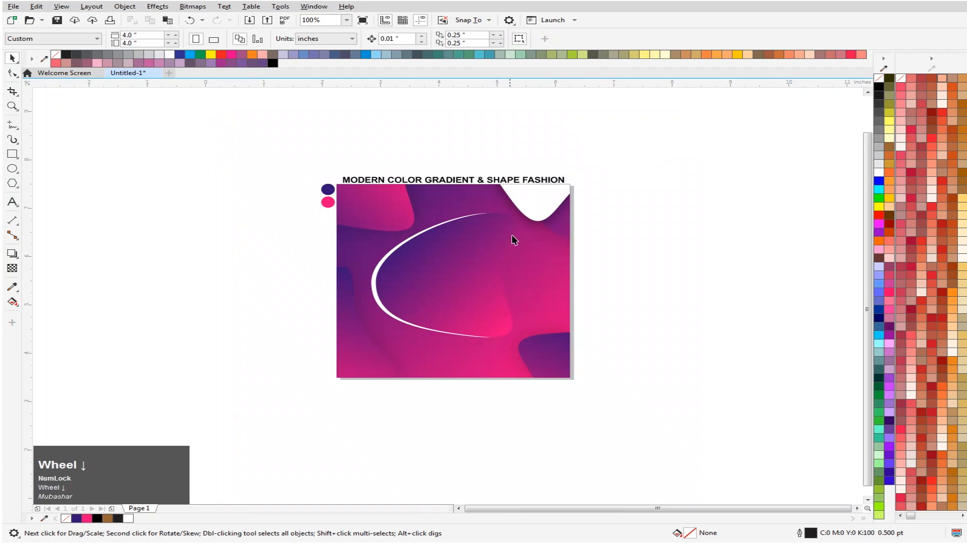
scroll(513, 241, up, 1)
- Bring the cut-out image of the jumping boy from the desktop into CorelDRAW and place it over the square, about 2.97 by 3.72 inches
click(583, 151)
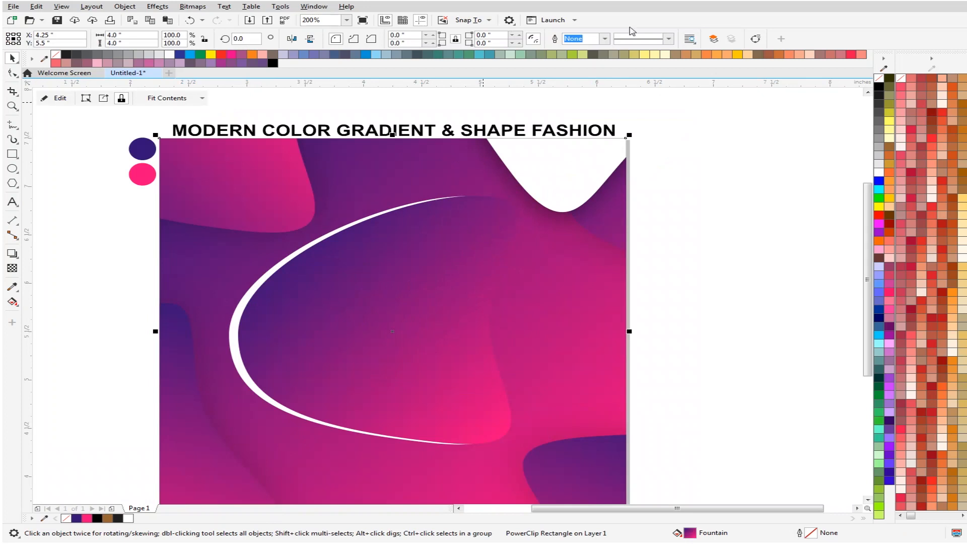
click(844, 17)
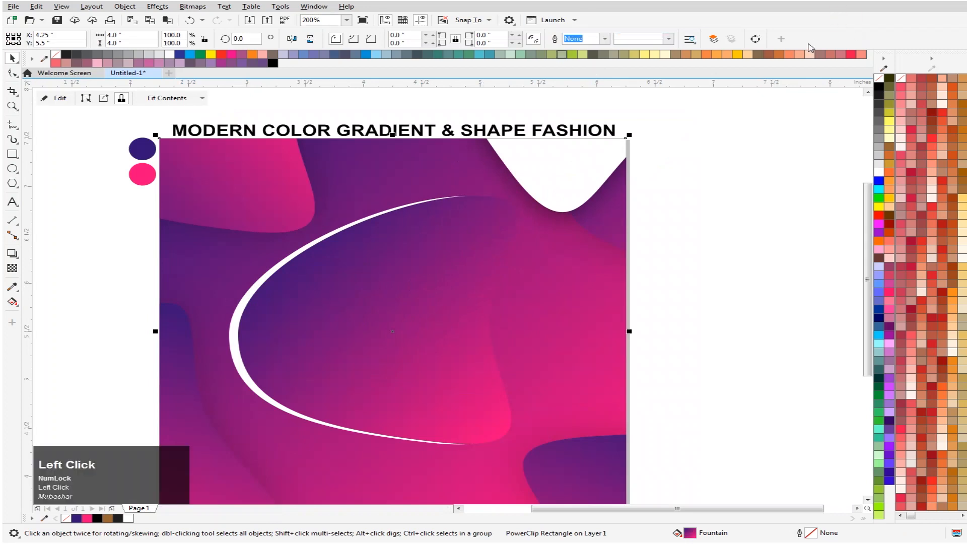
click(964, 541)
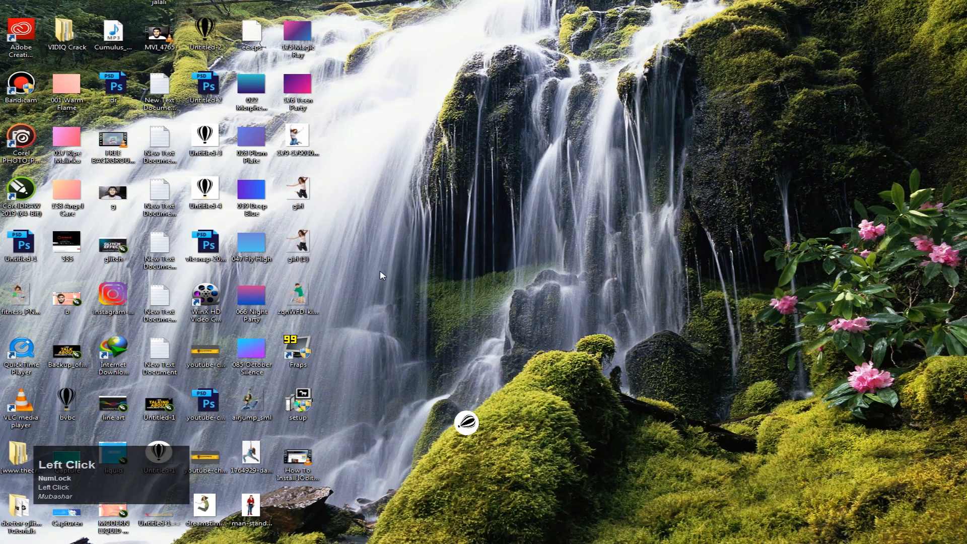
drag(306, 295, 750, 301)
drag(620, 255, 459, 323)
drag(470, 286, 546, 276)
click(429, 314)
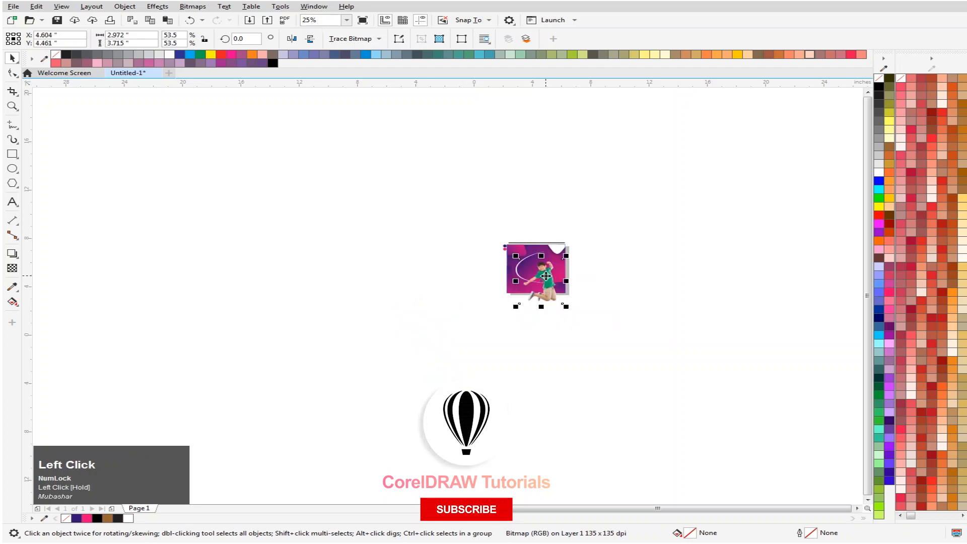
- Scale the boy image down to about 2.28 by 2.85 inches and place it over the central blob at about X 4.08, Y 5.57 inches
key(F4)
drag(637, 198, 604, 234)
drag(536, 345, 488, 258)
click(177, 337)
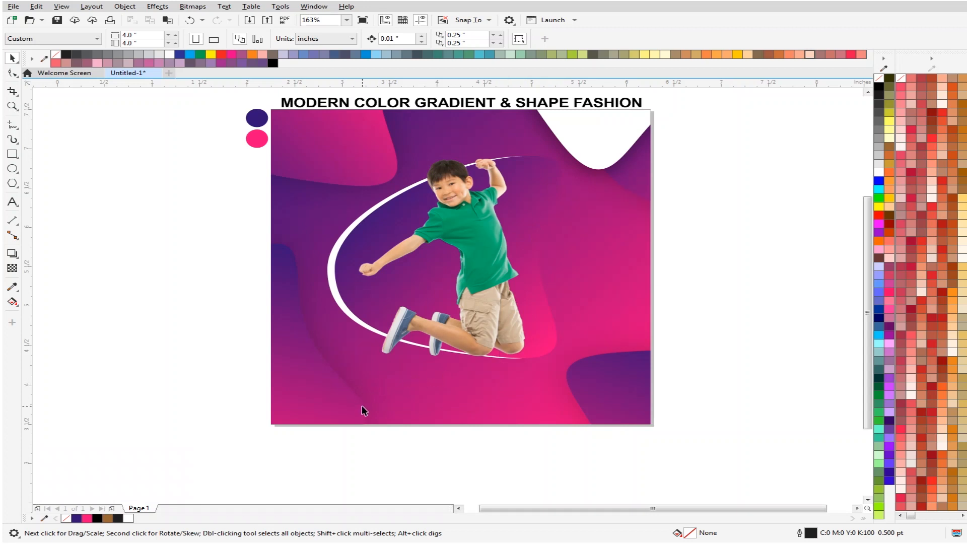
drag(478, 249, 476, 248)
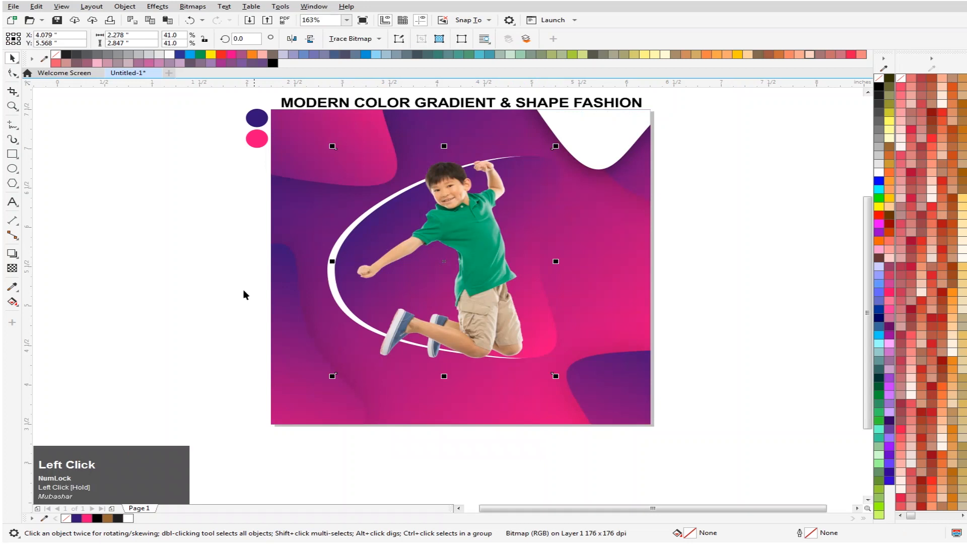
- Add the artistic text "50% off" on two lines in the empty area left of the artwork
click(13, 202)
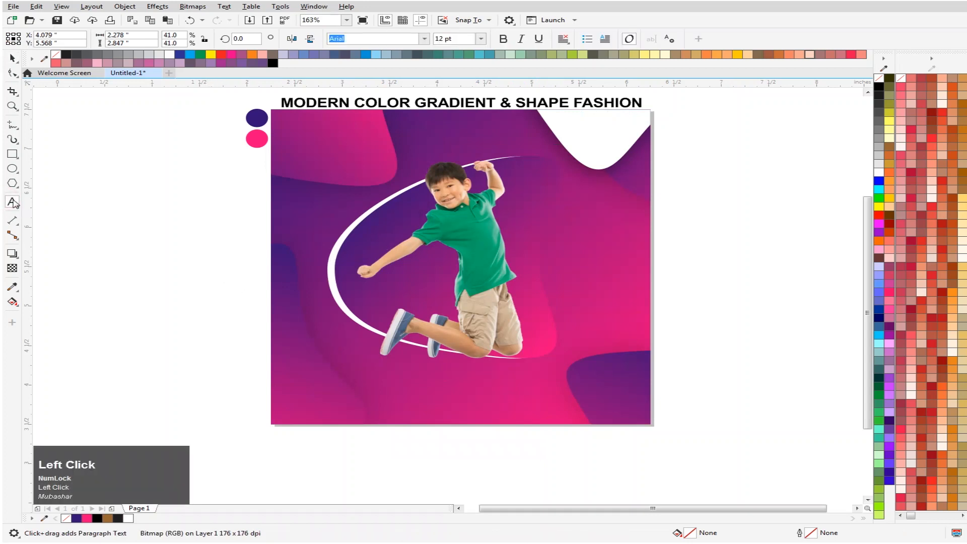
click(176, 274)
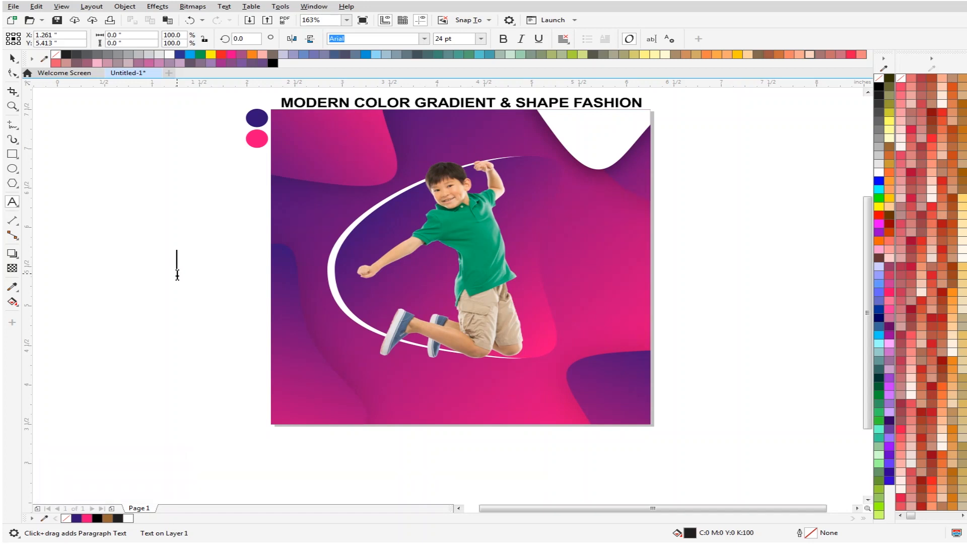
text(560)
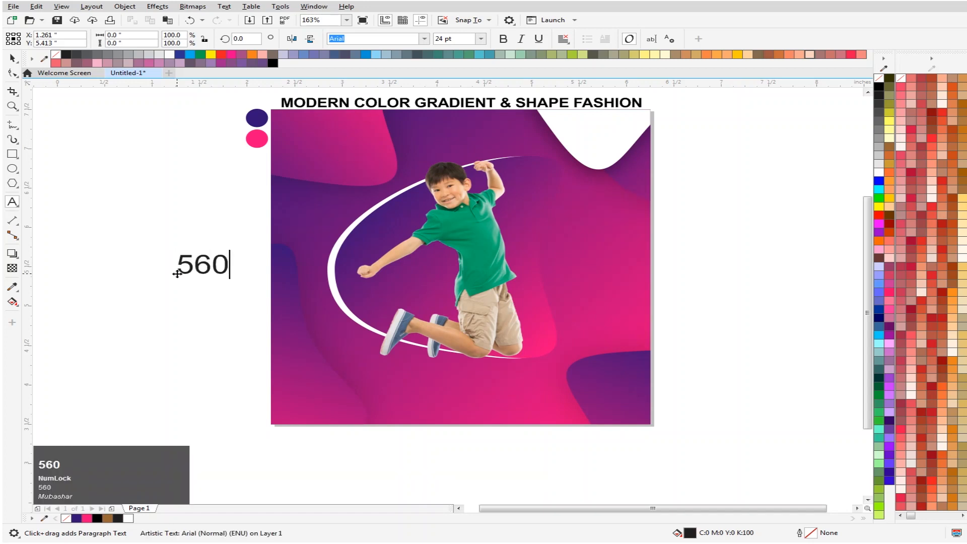
key(BackSpace)
key(BackSpace)
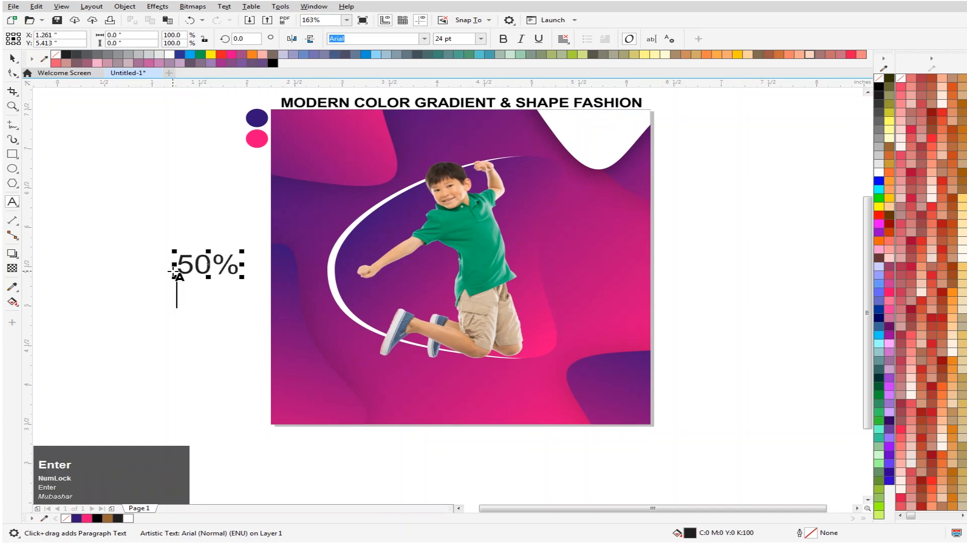
text(f)
key(BackSpace)
text(o)
click(12, 58)
click(88, 292)
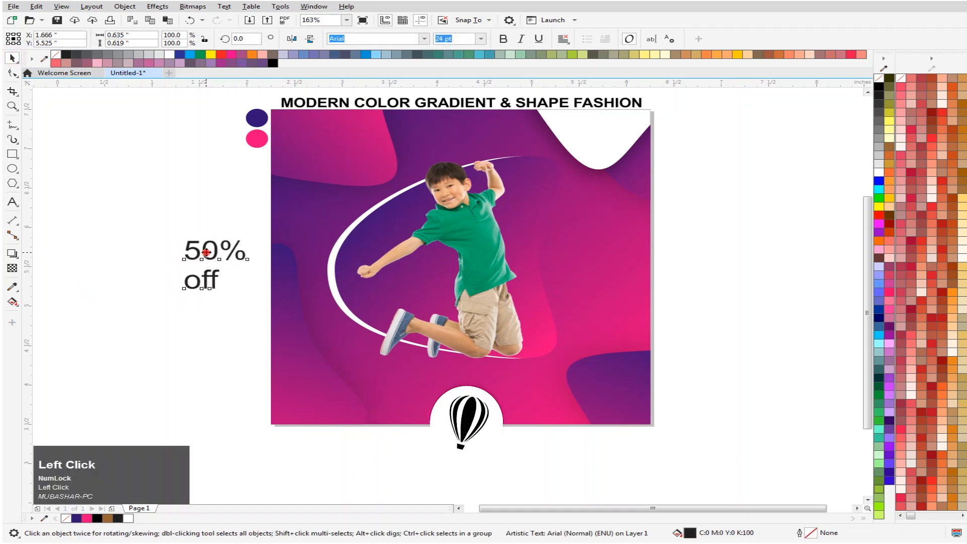
- Set the font of the "50% off" text to Gotham and move the text up to about X 1.29, Y 6.23 inches
drag(201, 250, 152, 228)
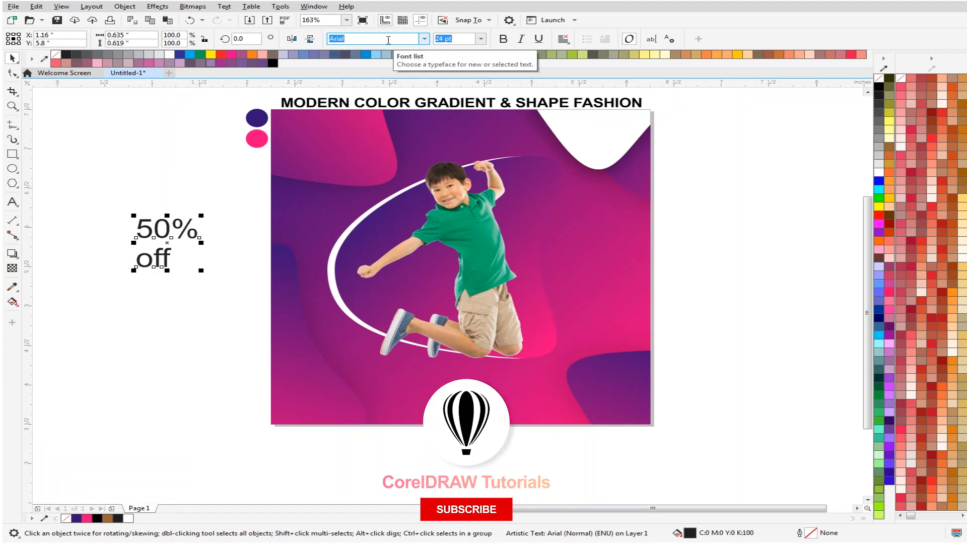
text(goi)
key(BackSpace)
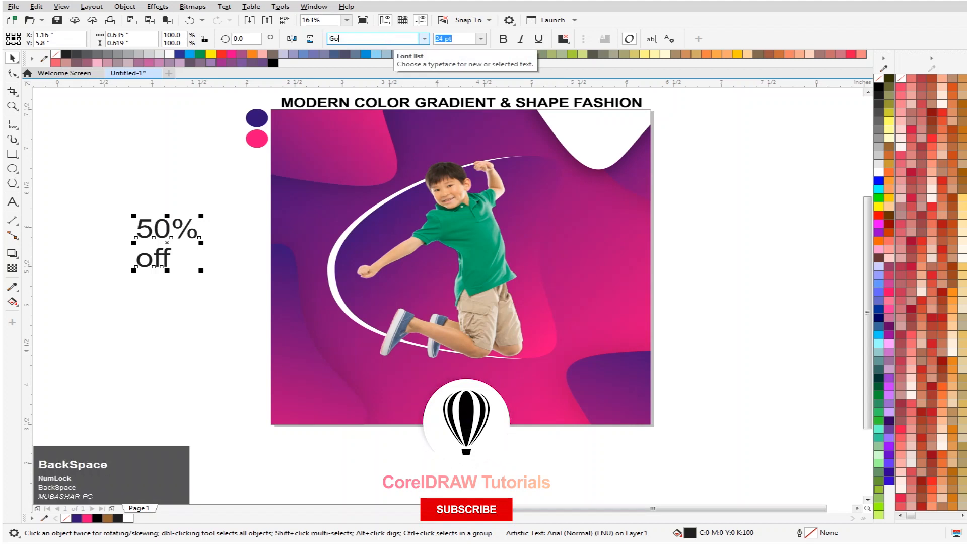
text(tham)
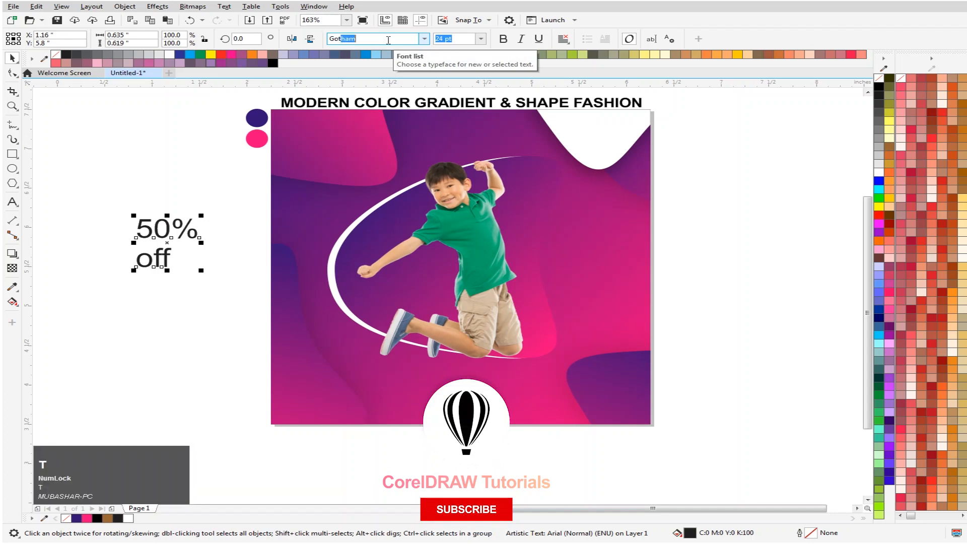
key(Return)
drag(173, 227, 183, 192)
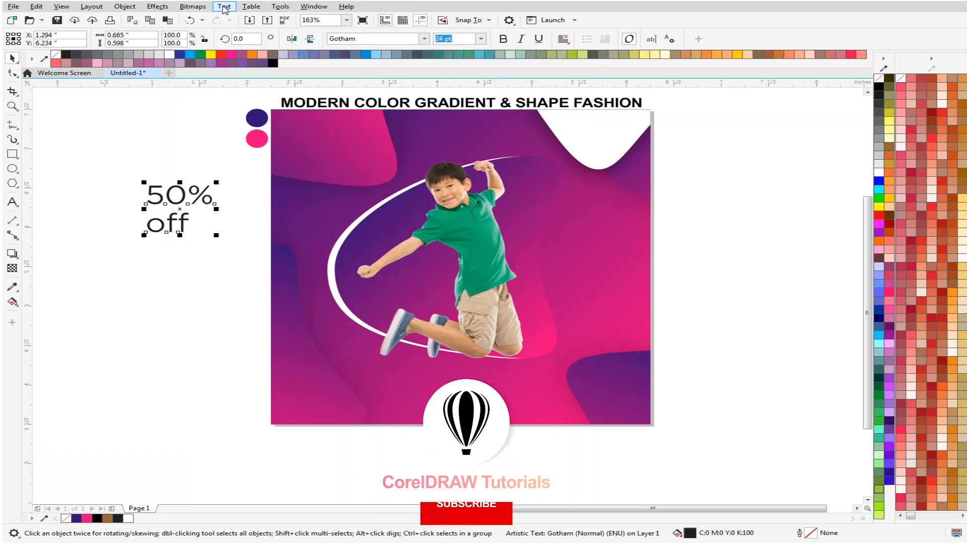
- Change the case of the "50% off" text to UPPERCASE and deselect it
click(224, 7)
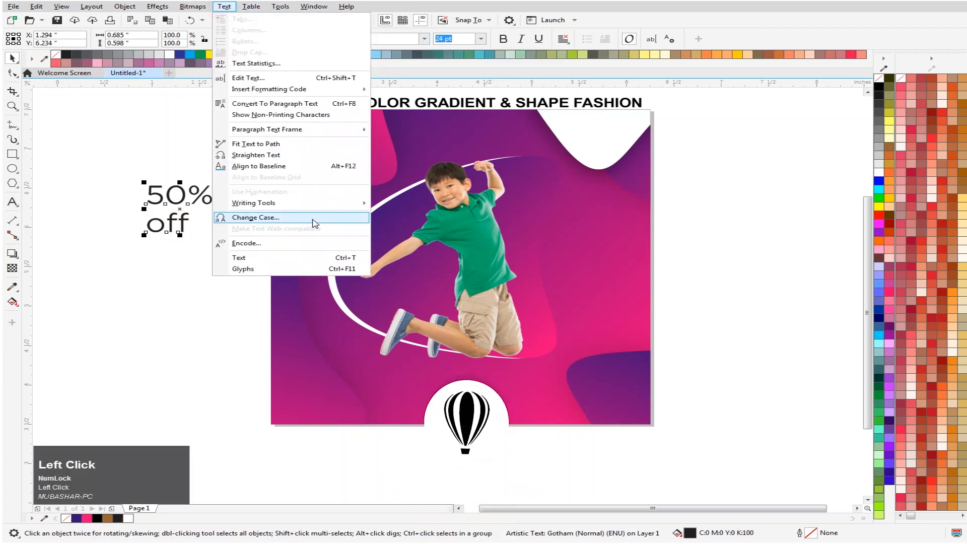
click(313, 222)
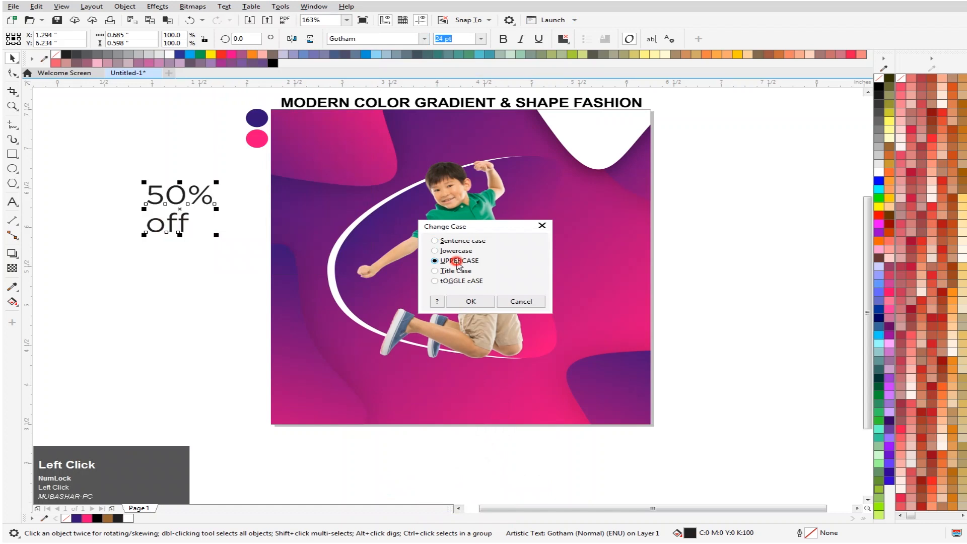
click(469, 306)
click(144, 317)
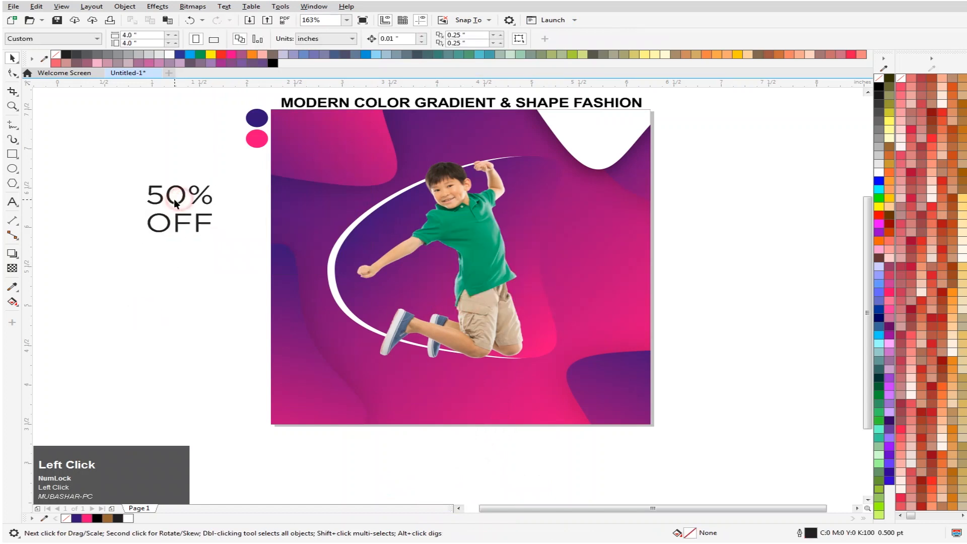
- Tighten the line spacing between the two lines of the "50% OFF" text with the Shape tool
click(179, 201)
click(14, 73)
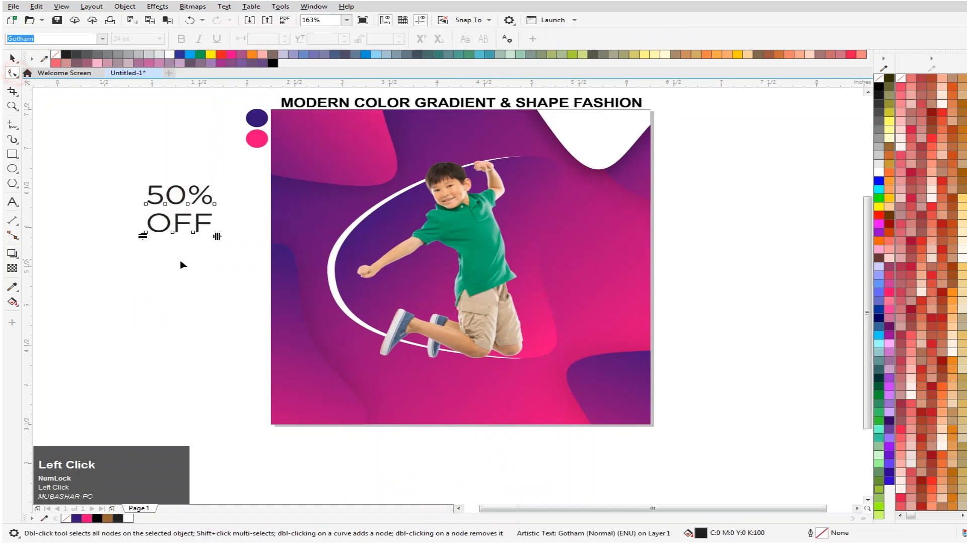
drag(145, 237, 144, 231)
click(12, 57)
- Move the "50% OFF" text onto the artwork right of the boy, enlarged to about 31.7 pt, at about X 5.61, Y 6.15 inches
drag(220, 179, 606, 198)
key(Return)
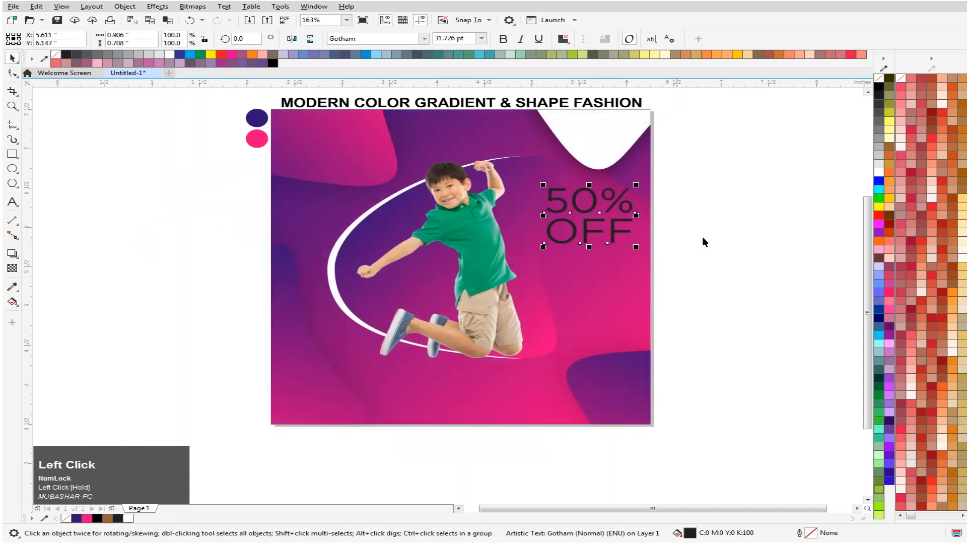
click(766, 254)
- Shift the "50% OFF" text slightly right and up to about X 5.66, Y 6.17 inches and fill it with white
scroll(617, 240, down, 3)
scroll(657, 194, up, 2)
scroll(657, 194, up, 2)
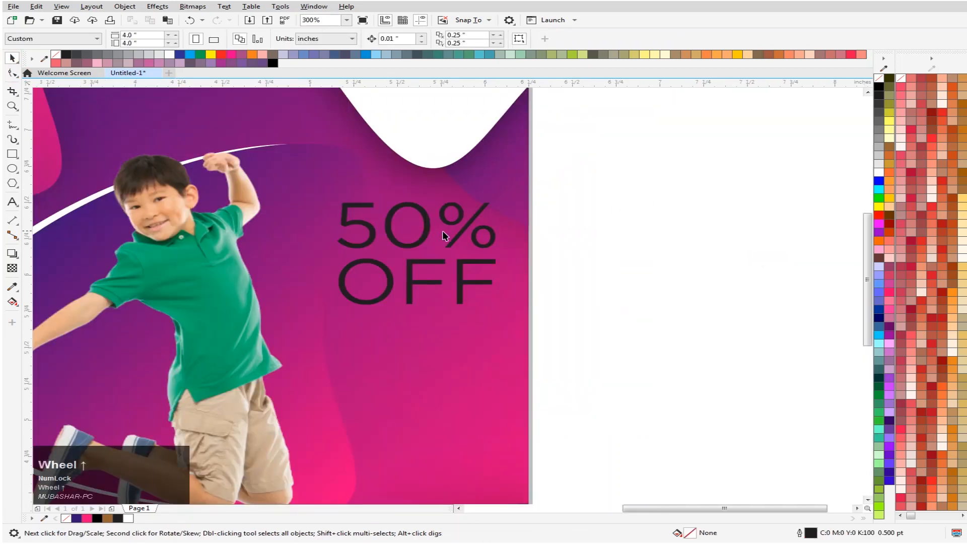
click(425, 235)
click(437, 230)
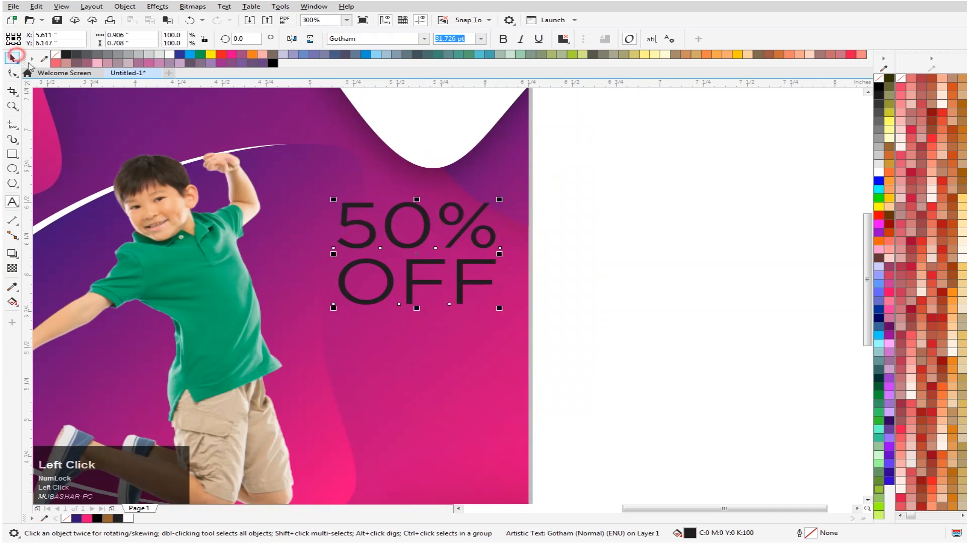
drag(473, 219, 481, 215)
click(879, 173)
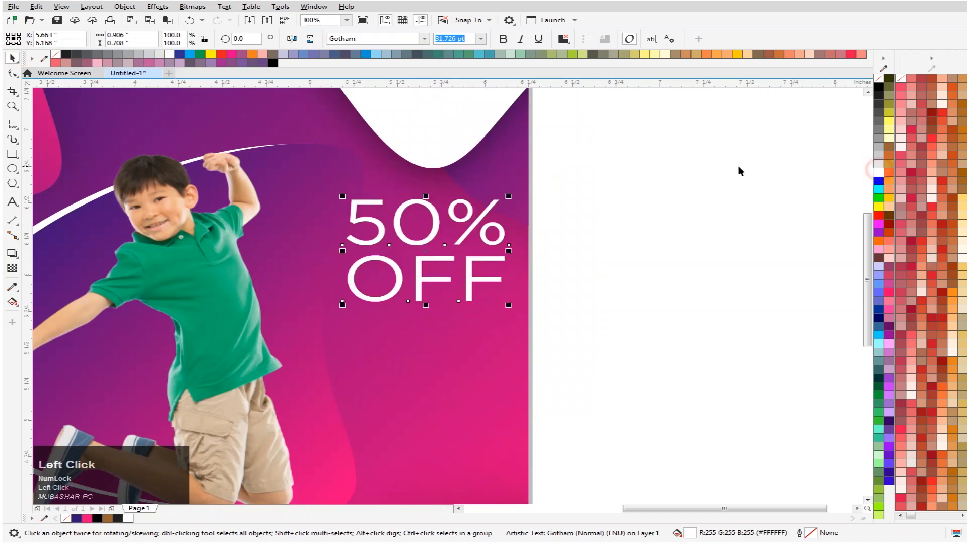
- Add the artistic text "fazal sale" on two lines in the empty area left of the artwork's lower part
scroll(700, 237, down, 2)
scroll(538, 259, up, 1)
click(12, 202)
click(201, 287)
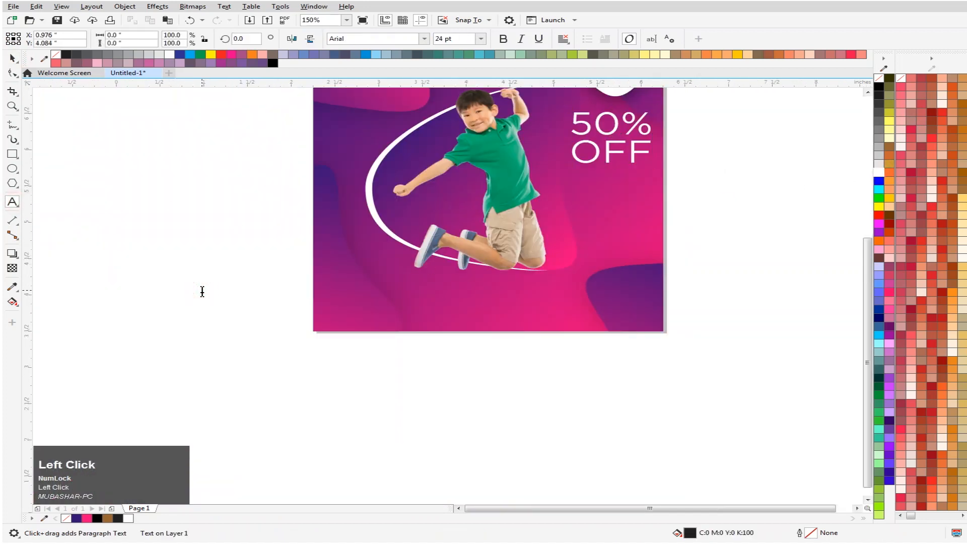
text(fa)
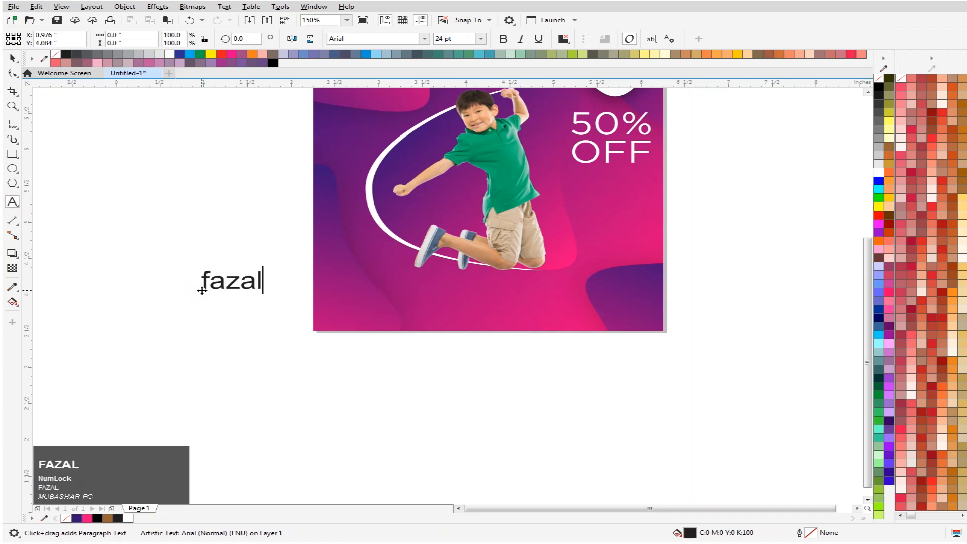
text(zal)
key(Return)
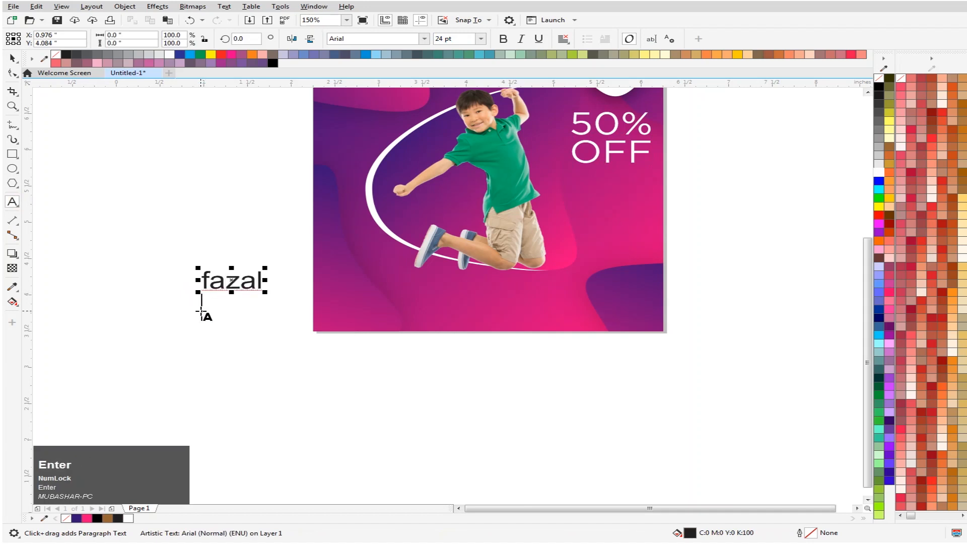
text(sale)
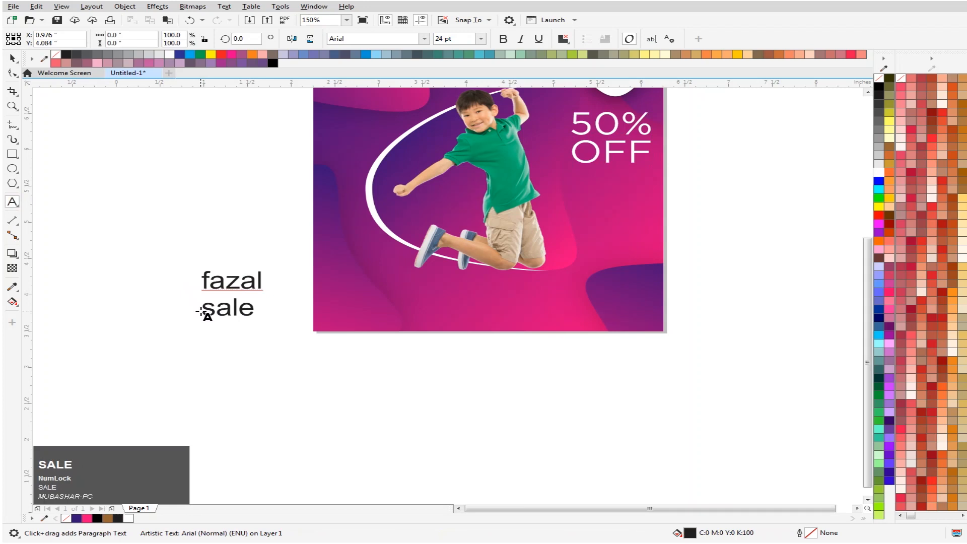
click(12, 58)
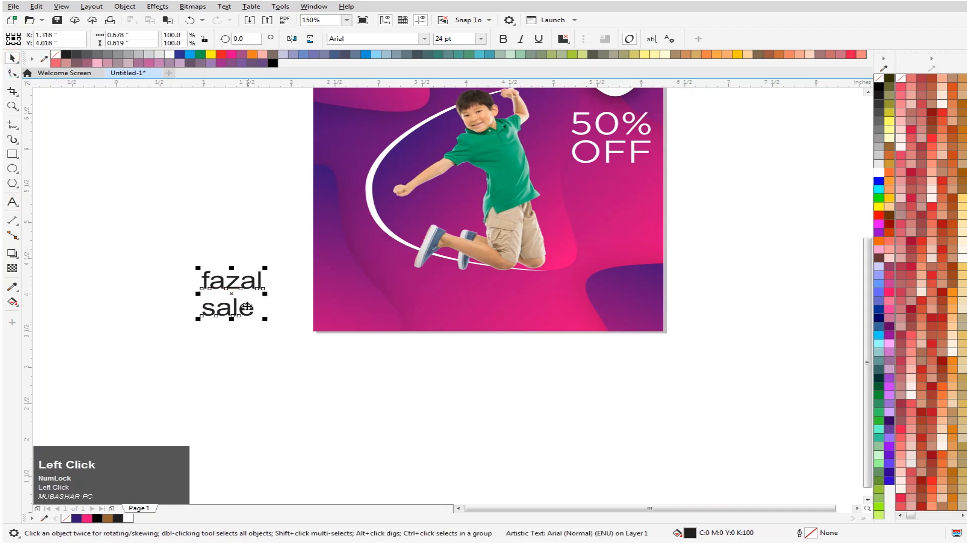
- Shift the "fazal sale" text slightly up to about X 1.26, Y 4.41 inches and change its case to UPPERCASE
drag(243, 287, 234, 224)
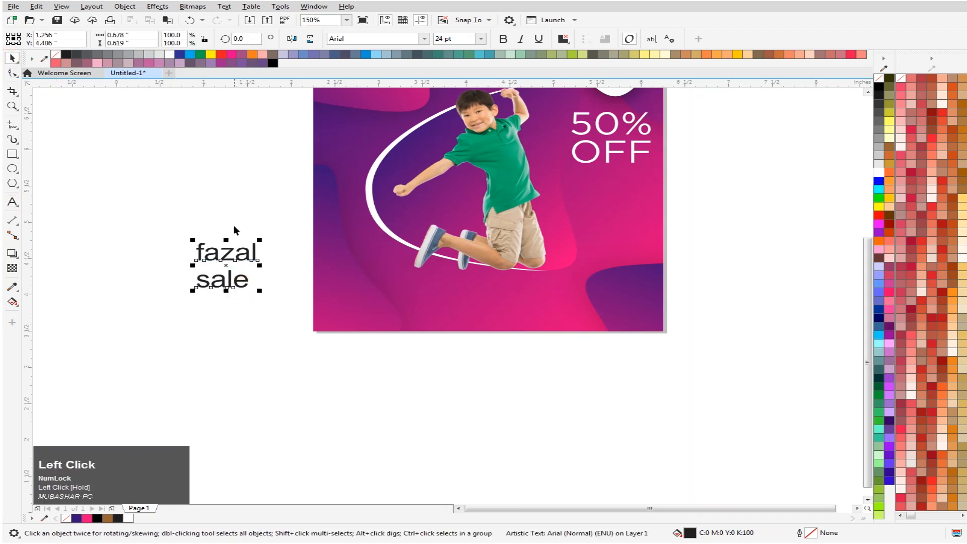
click(219, 6)
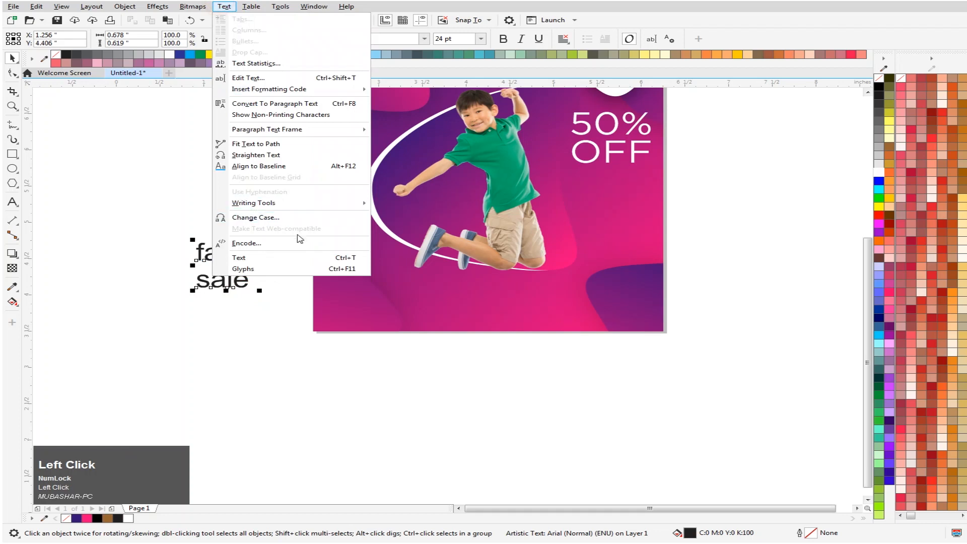
click(299, 218)
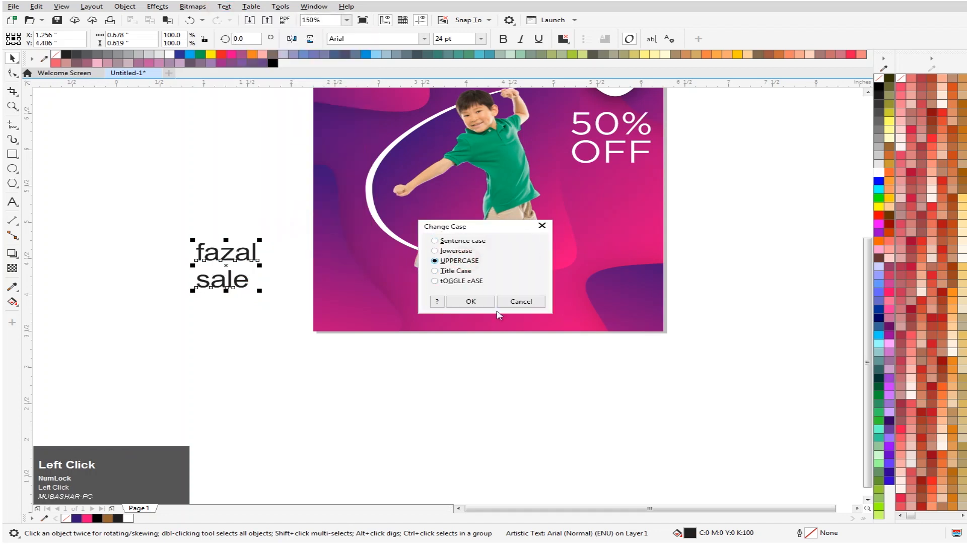
click(487, 302)
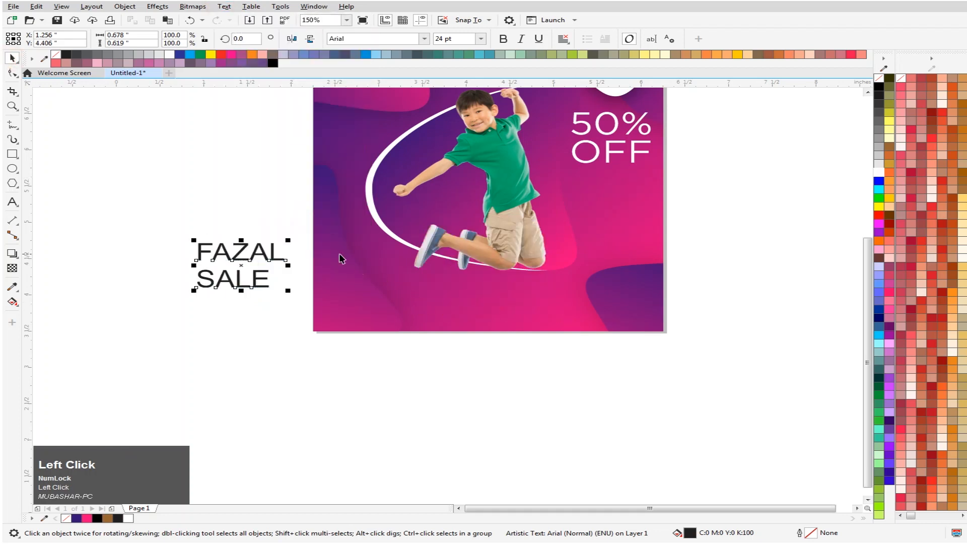
- Enlarge the "FAZAL SALE" text to about 60.7 pt and tighten the spacing between its two lines with the Shape tool
drag(291, 238, 354, 187)
click(254, 250)
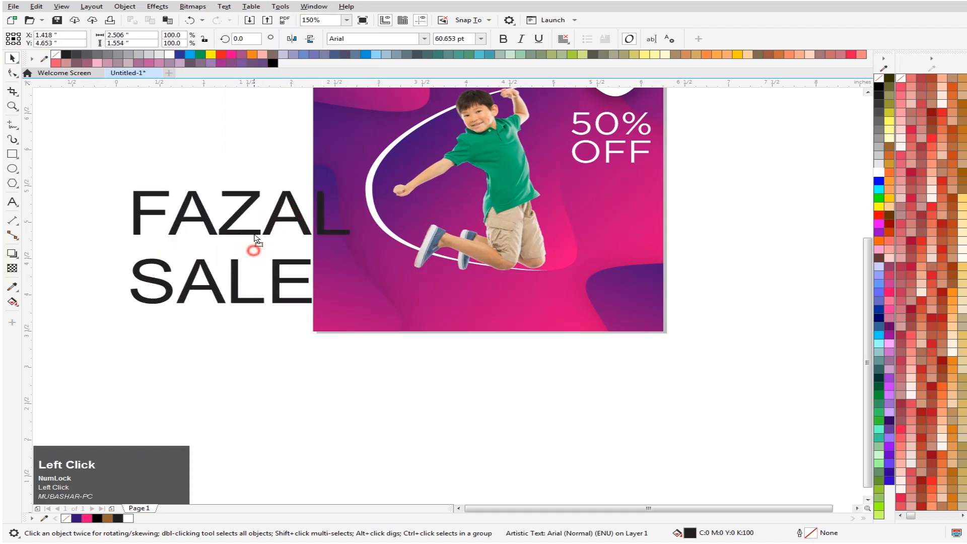
click(12, 74)
drag(126, 305, 115, 268)
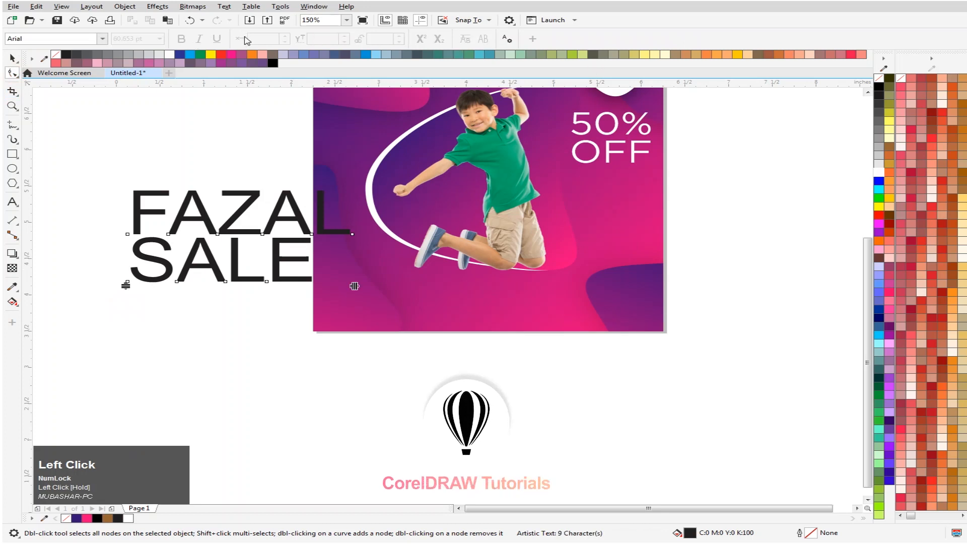
- Set the "FAZAL SALE" text in Gotham Ultra (Medium-Italic) and shrink it to about 31.4 pt left of the artwork
key(space)
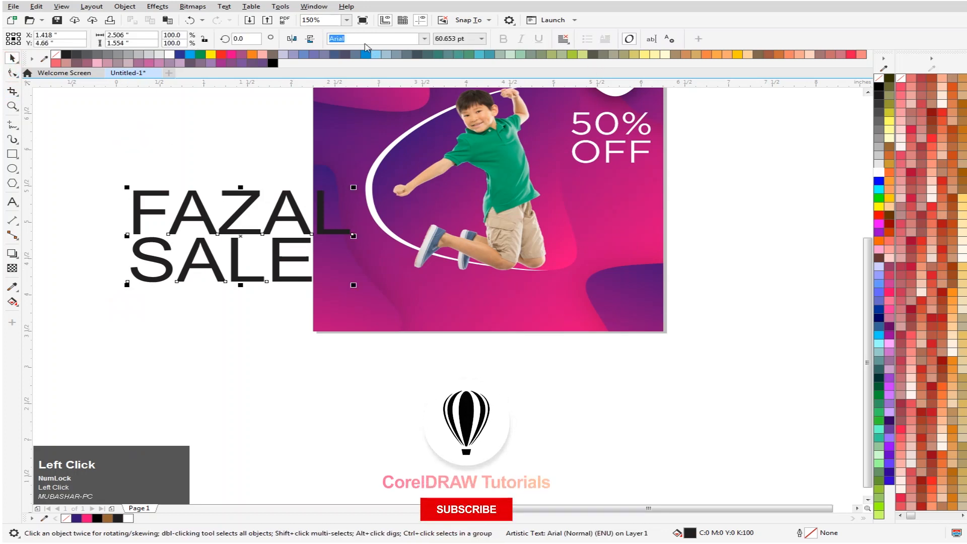
text(Got)
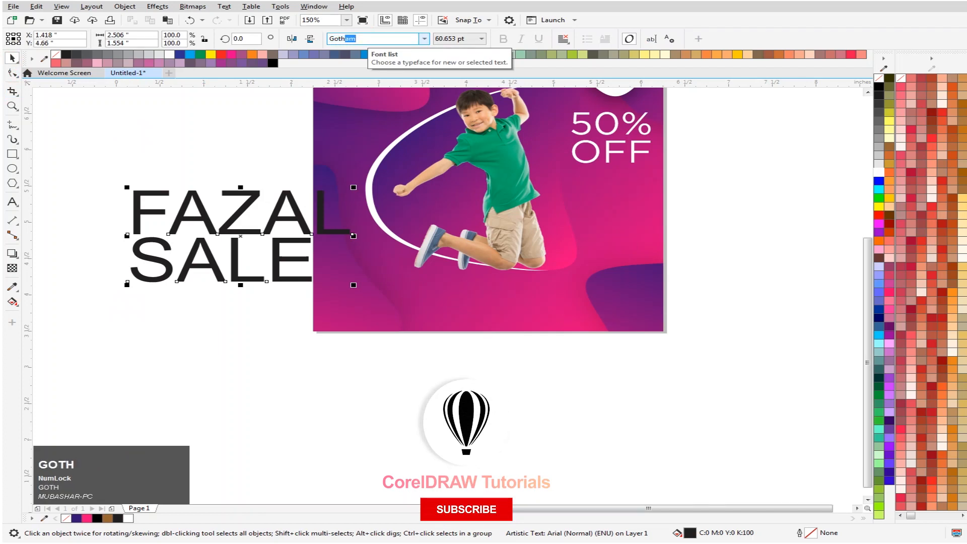
text(h)
key(Return)
click(424, 39)
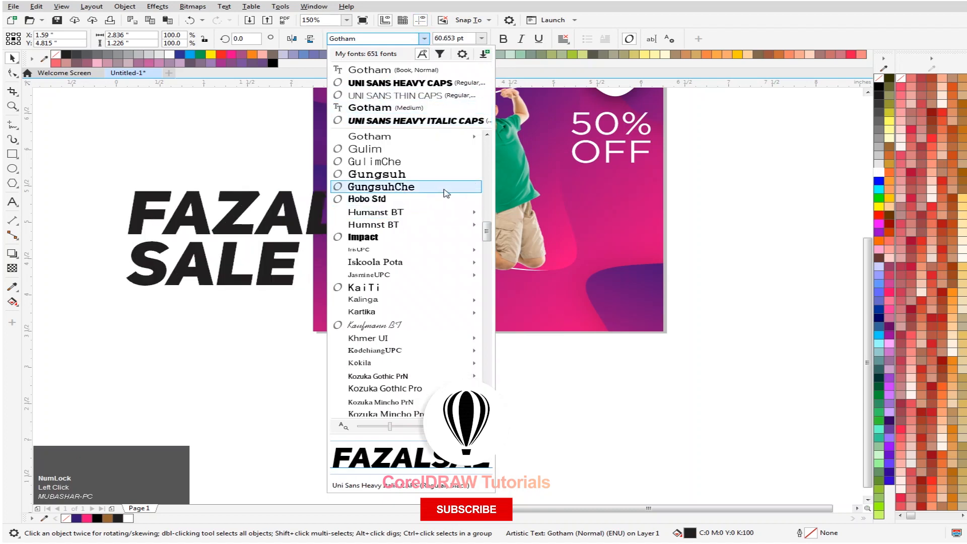
mouse_move(476, 139)
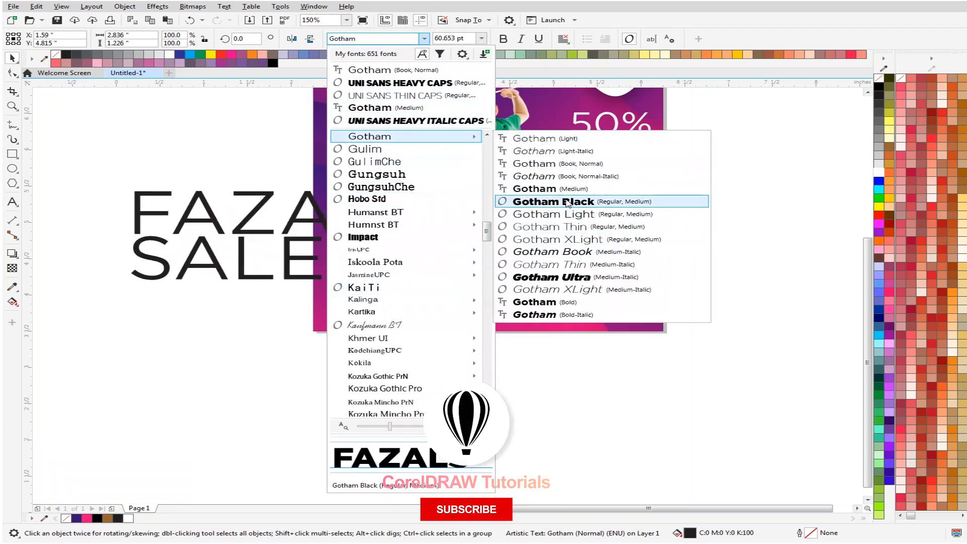
click(556, 282)
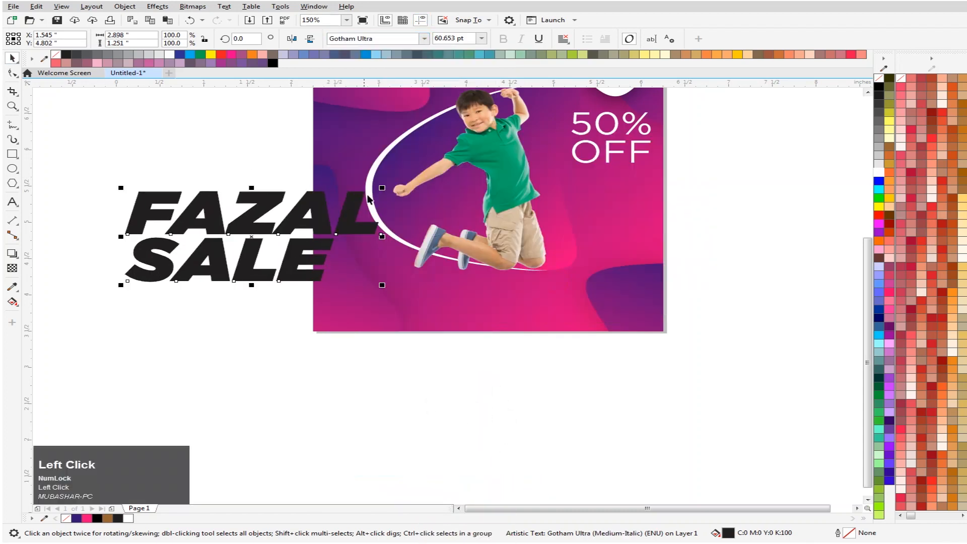
drag(382, 188, 320, 210)
drag(250, 228, 228, 229)
- Select only the word "SALE" and apply the Gotham Ultra (Medium-Italic) font to it
click(13, 201)
drag(164, 249, 268, 250)
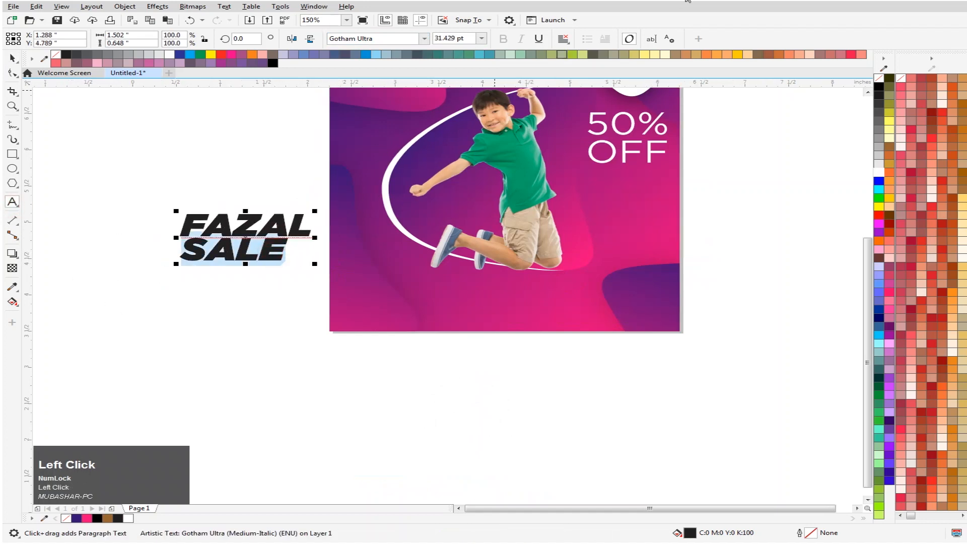
click(424, 39)
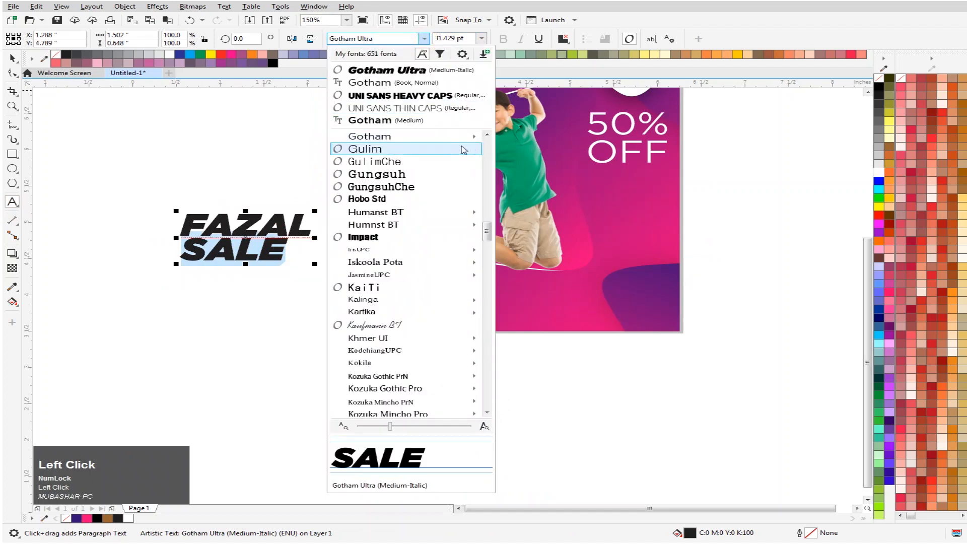
mouse_move(476, 138)
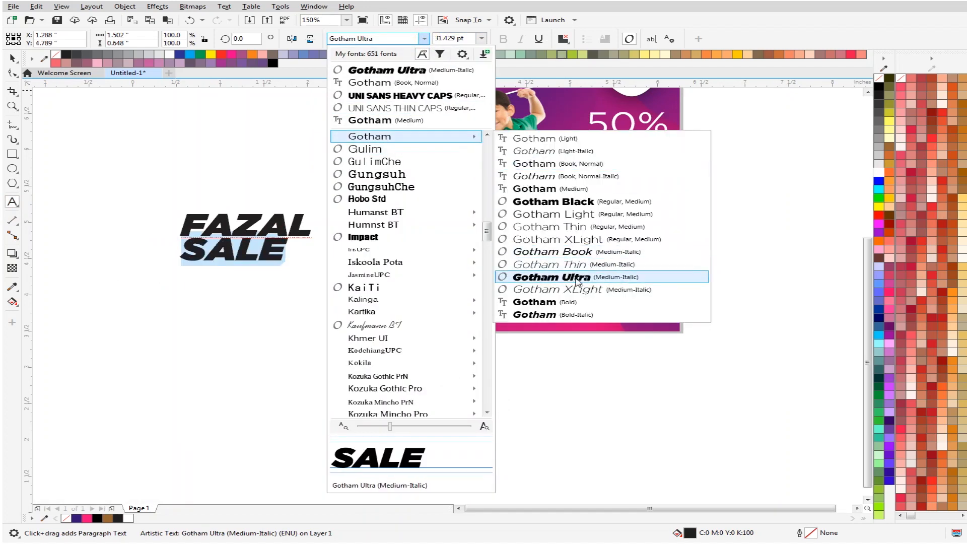
click(612, 277)
click(15, 57)
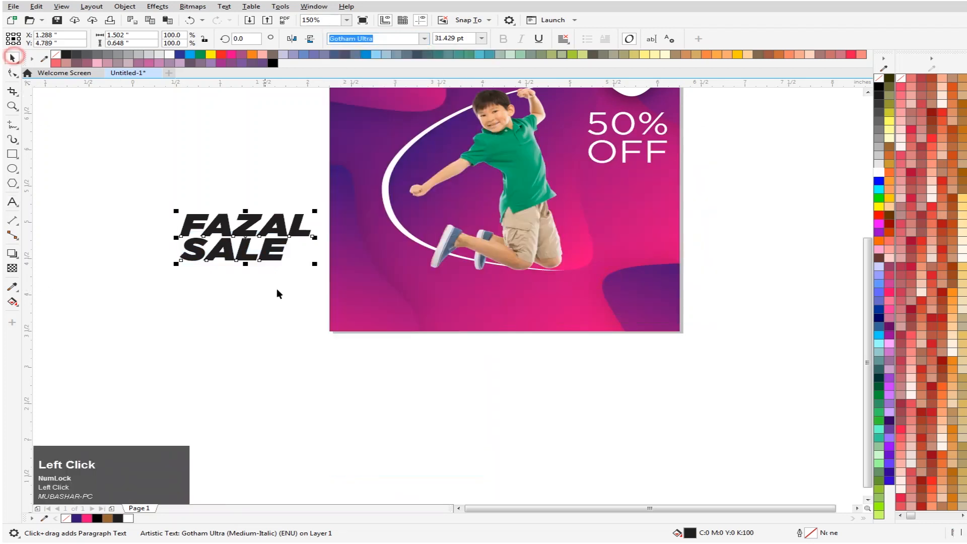
- Place the "FAZAL SALE" text right of the boy's knees at about X 5.51, Y 4.54 inches, sized about 21.6 pt and filled white
drag(274, 231, 596, 247)
scroll(707, 229, up, 2)
click(492, 275)
drag(491, 275, 513, 291)
click(877, 173)
click(726, 246)
scroll(511, 302, down, 2)
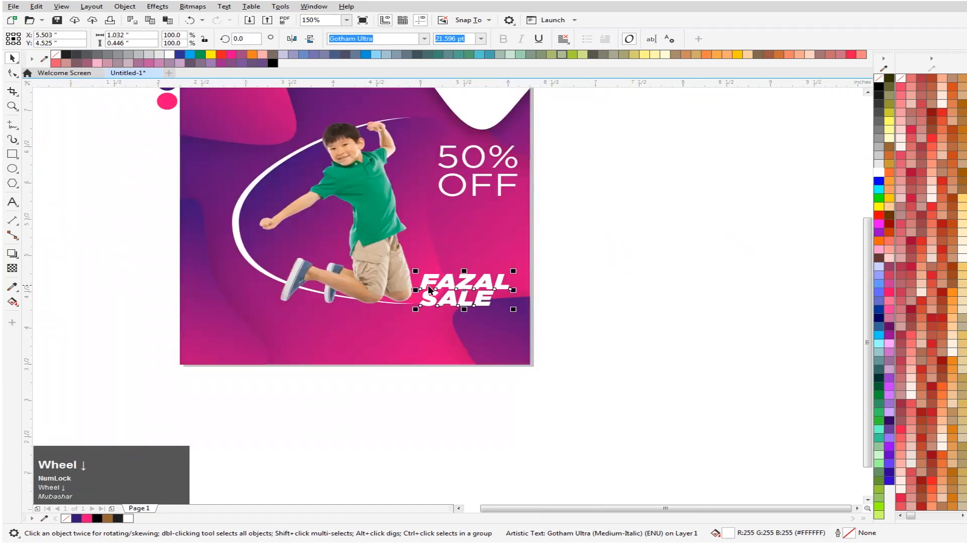
scroll(510, 283, up, 4)
click(427, 280)
drag(427, 280, 409, 200)
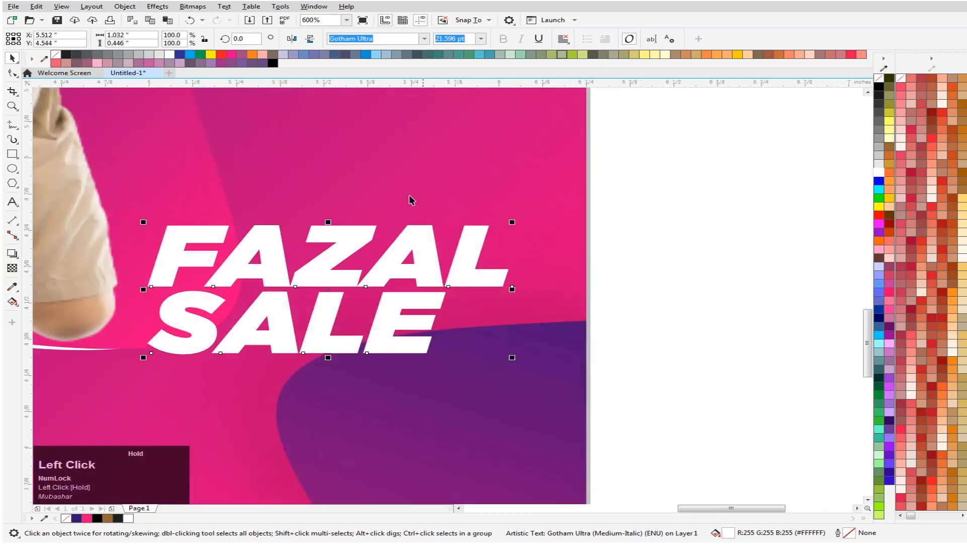
click(424, 38)
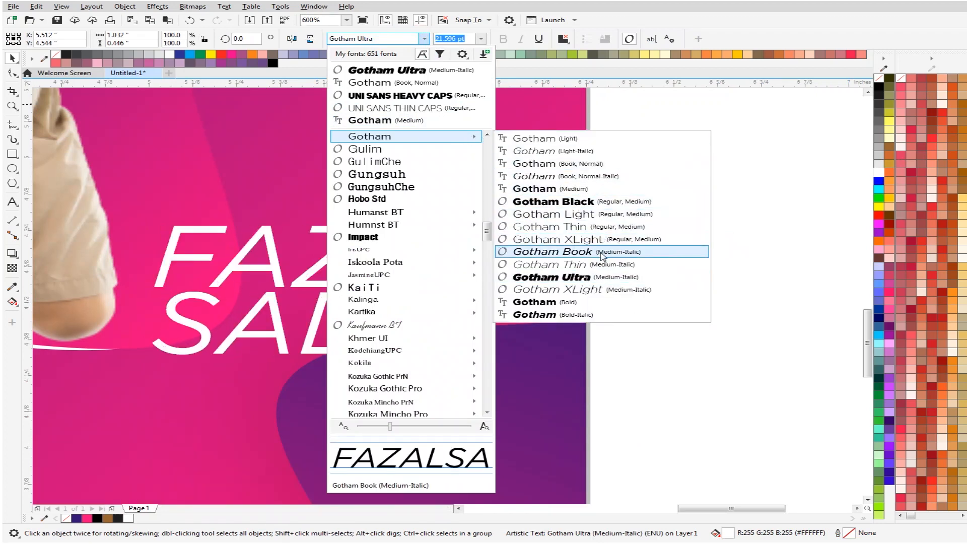
click(598, 179)
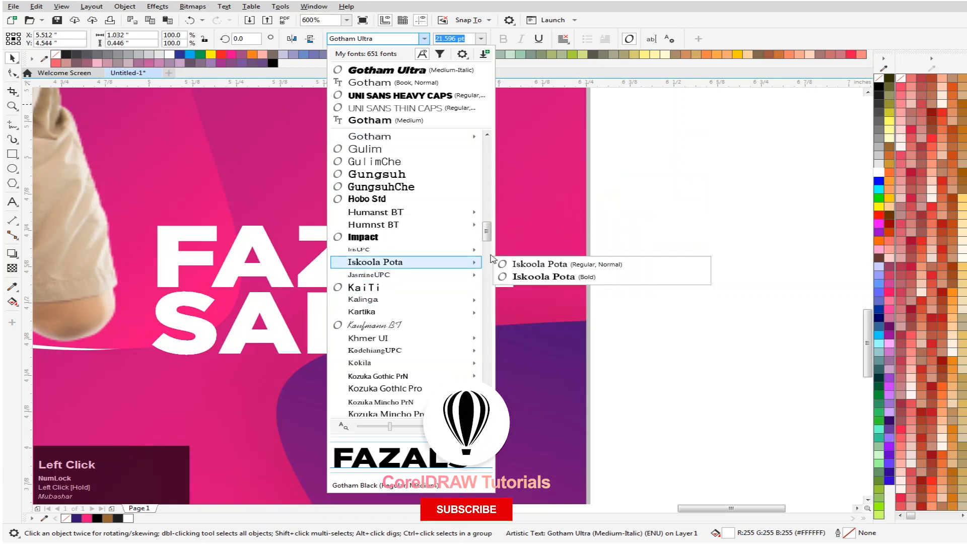
click(697, 212)
- Enlarge the "FAZAL SALE" text to about 24.4 pt and move it to about X 5.54, Y 4.59 inches
scroll(326, 255, down, 1)
scroll(333, 267, up, 1)
drag(508, 211, 529, 188)
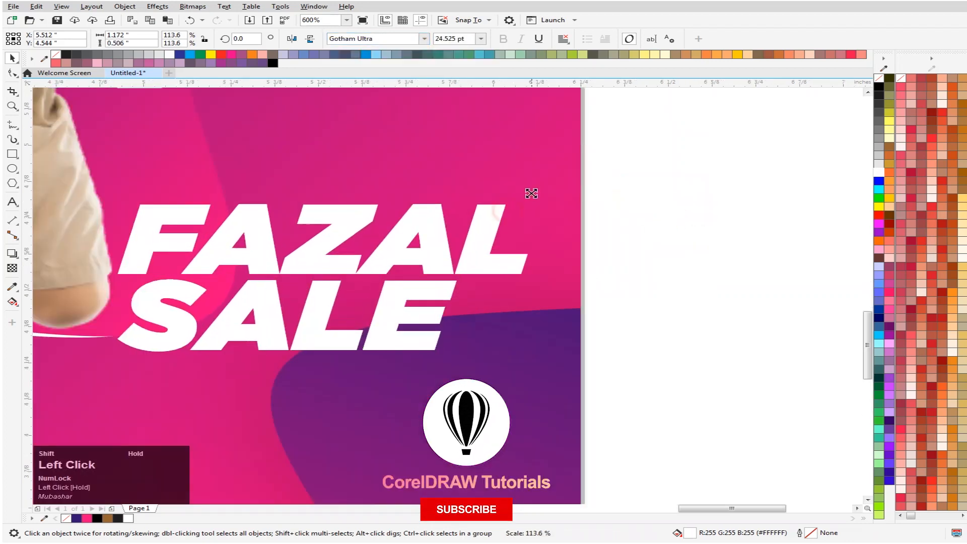
drag(345, 263, 347, 253)
scroll(317, 262, down, 2)
scroll(314, 263, up, 1)
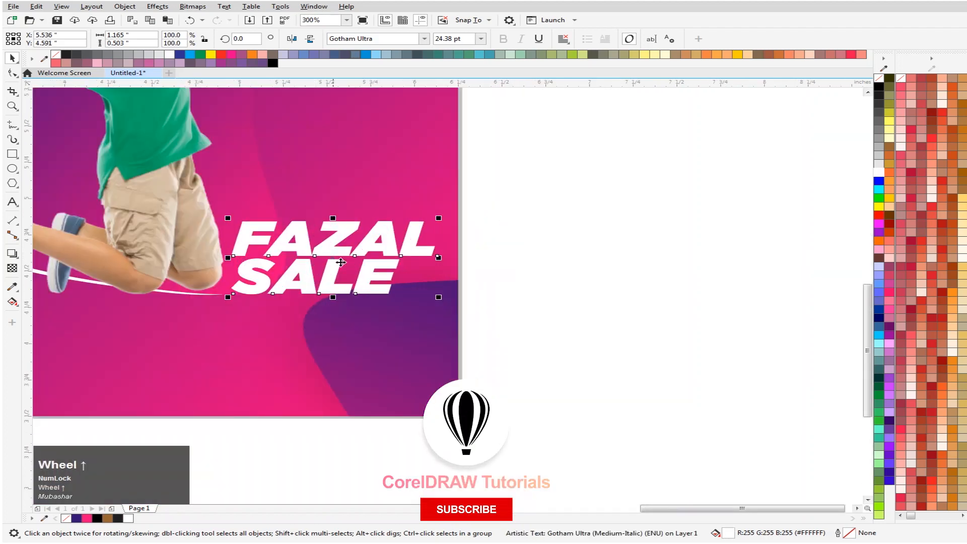
- Add the artistic text "2019" in the empty area right of the artwork
click(12, 201)
click(588, 317)
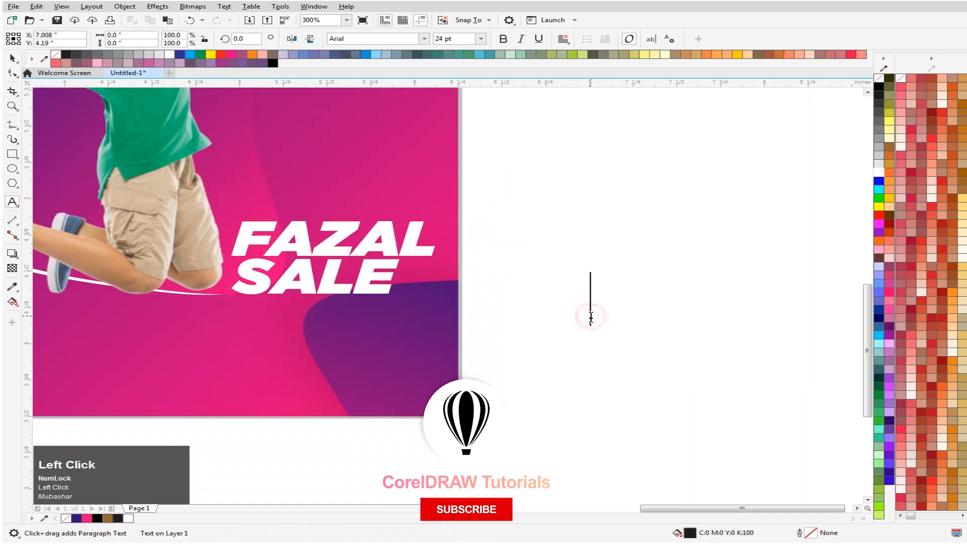
click(586, 318)
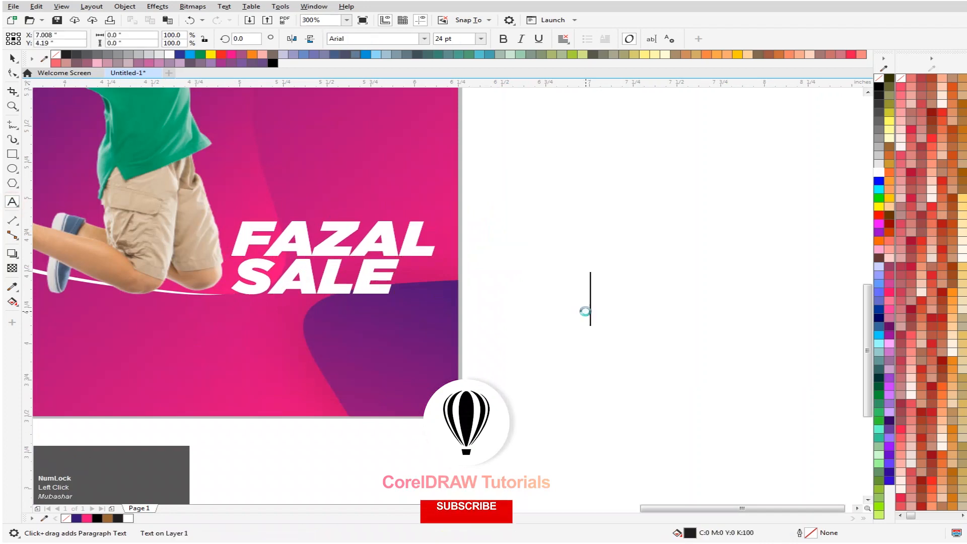
key(BackSpace)
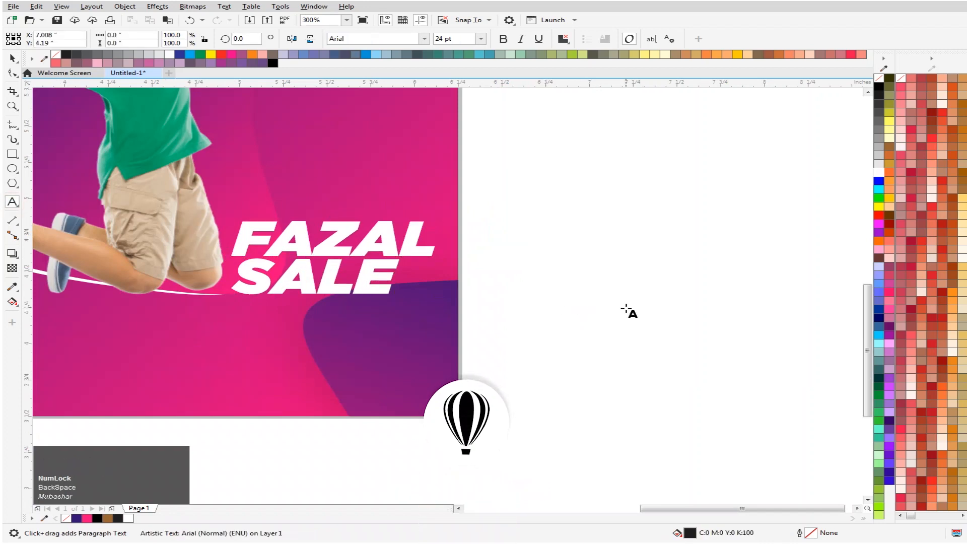
text(2019)
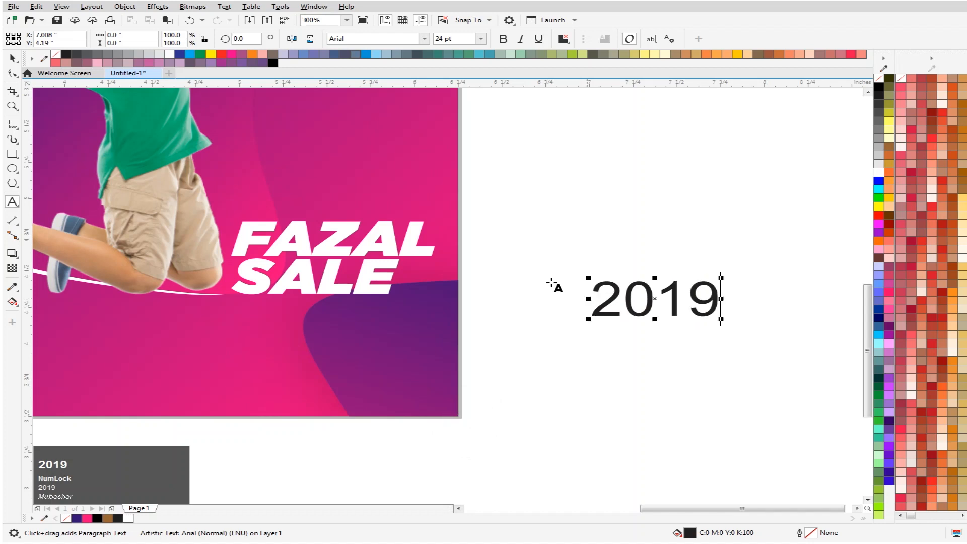
- Shrink the "2019" text to about 17.1 pt and move it below "SALE" at about X 5.97, Y 4.23 inches
click(12, 58)
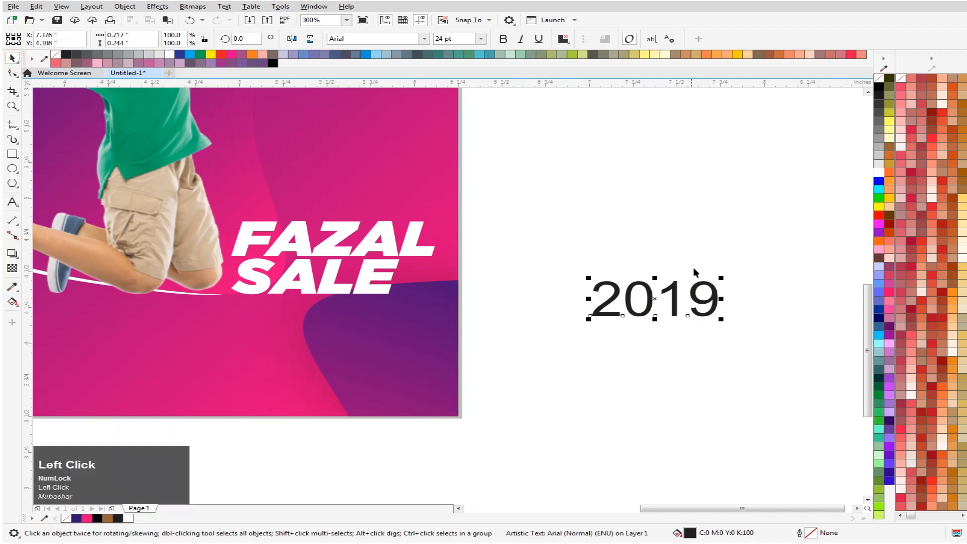
mouse_move(718, 288)
mouse_down()
mouse_move(719, 274)
mouse_move(703, 282)
mouse_up()
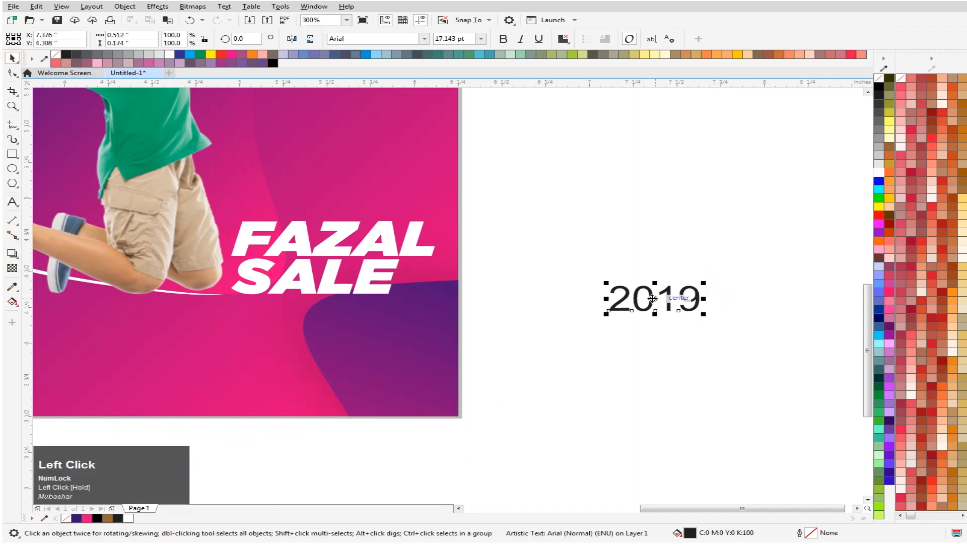
drag(624, 302, 379, 317)
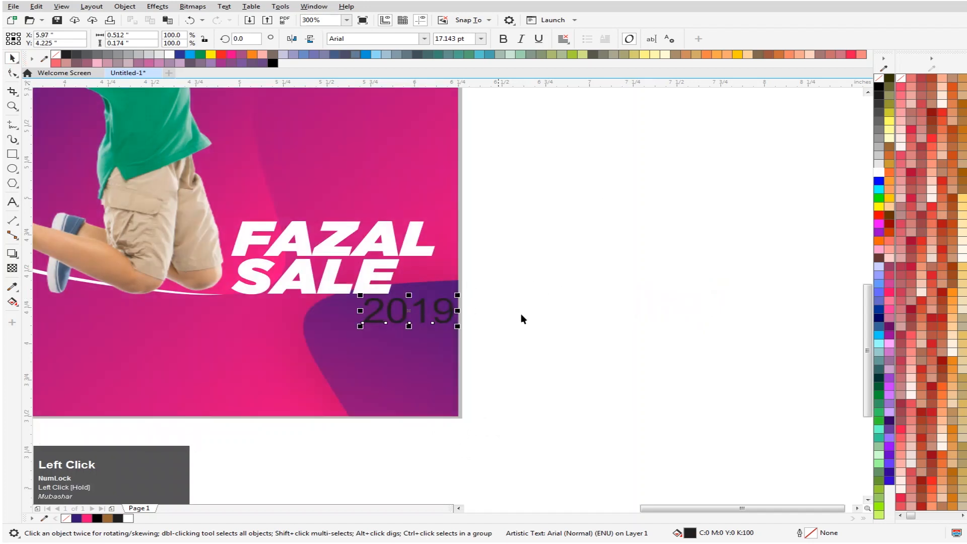
scroll(503, 314, up, 2)
scroll(495, 302, down, 2)
- Shrink the "FAZAL SALE" text to about 18.8 pt and shift it toward the boy, to about X 5.41, Y 4.58 inches
click(307, 240)
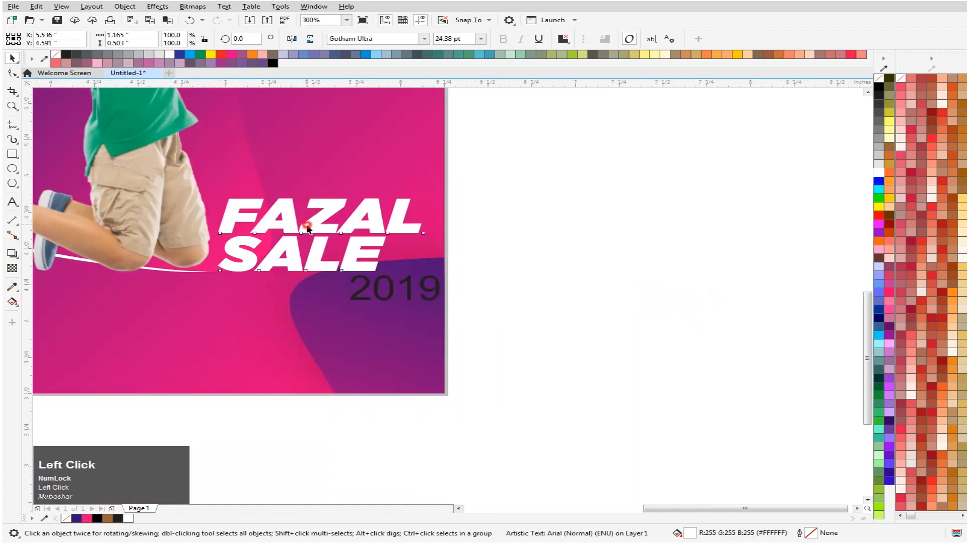
drag(425, 196, 401, 205)
drag(321, 229, 301, 233)
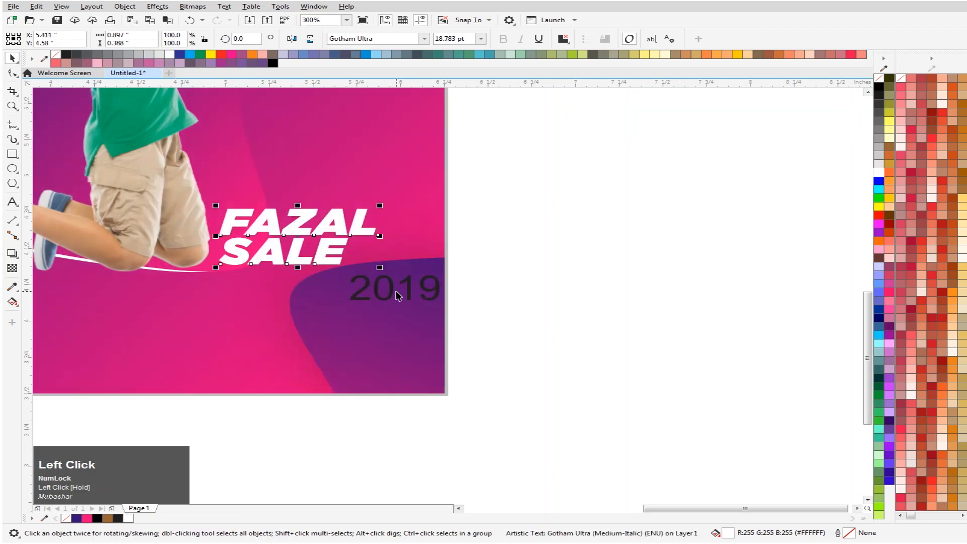
- Place "2019" directly after "SALE" on its baseline, reduced to about 14.7 pt, at about X 5.97, Y 4.47 inches
drag(392, 294, 391, 263)
scroll(443, 247, up, 1)
drag(441, 236, 430, 232)
key(Up)
key(Up)
key(Up)
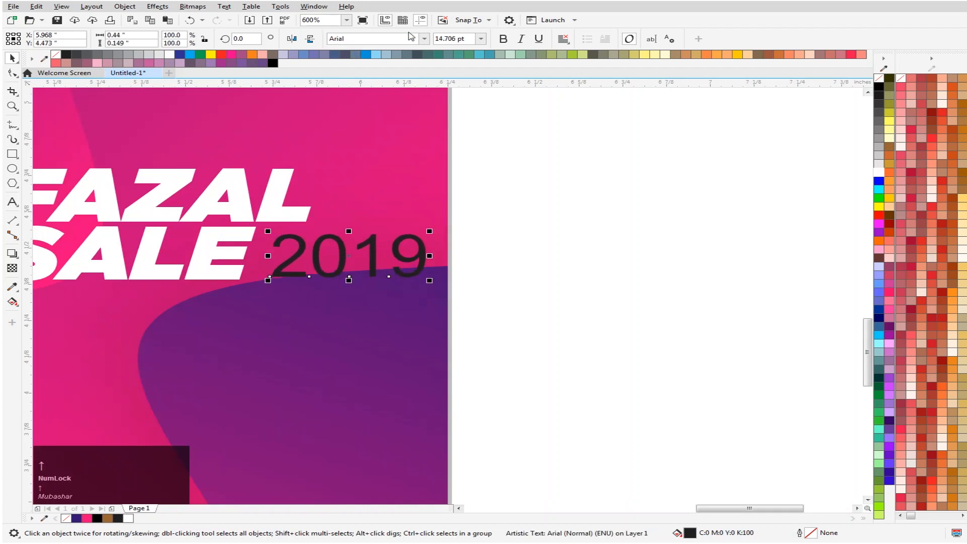
- Fill the "2019" text with white and change its font to Gotham
click(879, 173)
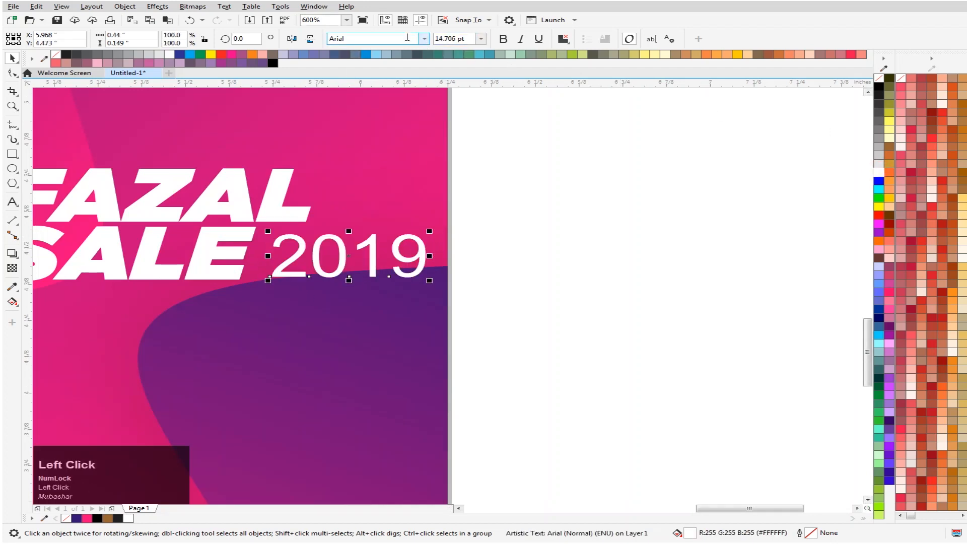
click(380, 40)
text(G)
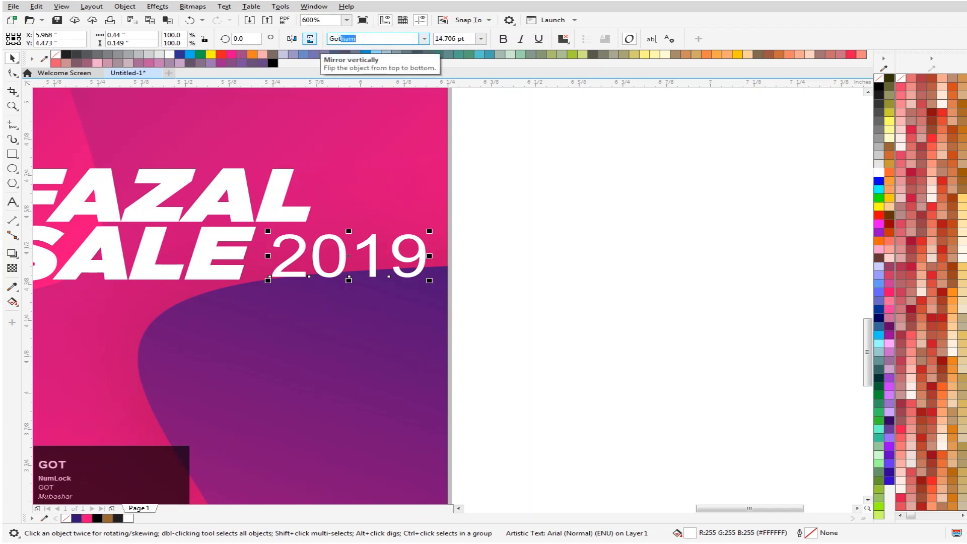
text(ot)
key(Return)
click(593, 179)
scroll(751, 99, down, 4)
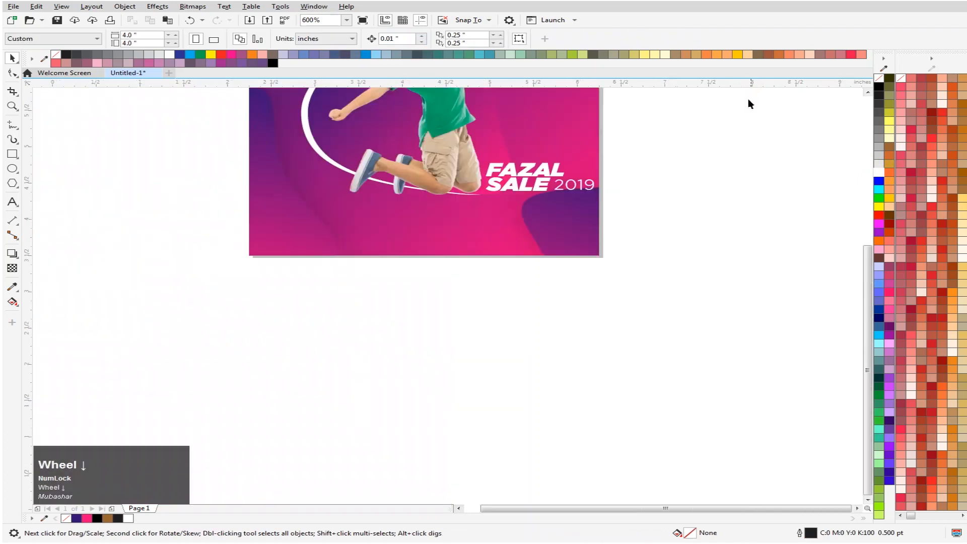
key(F5)
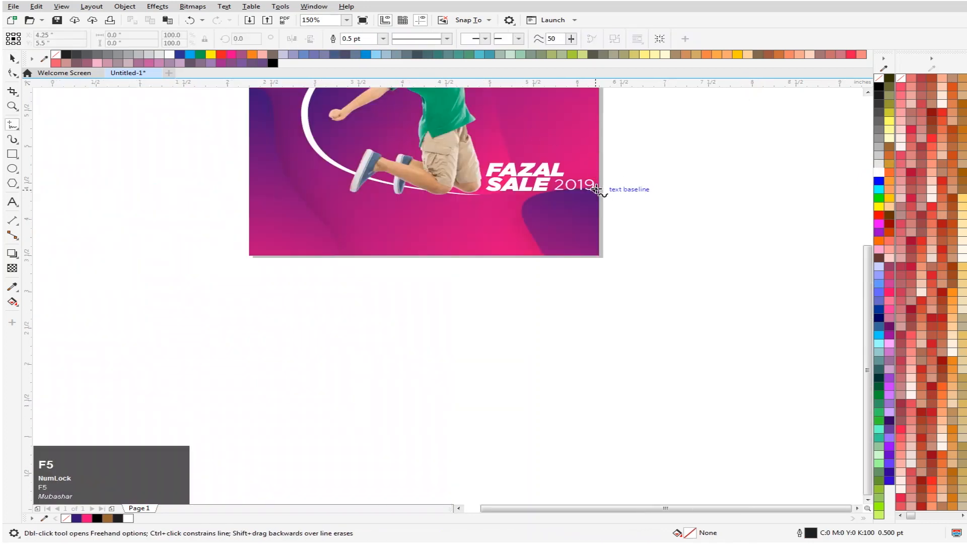
key(F4)
click(493, 316)
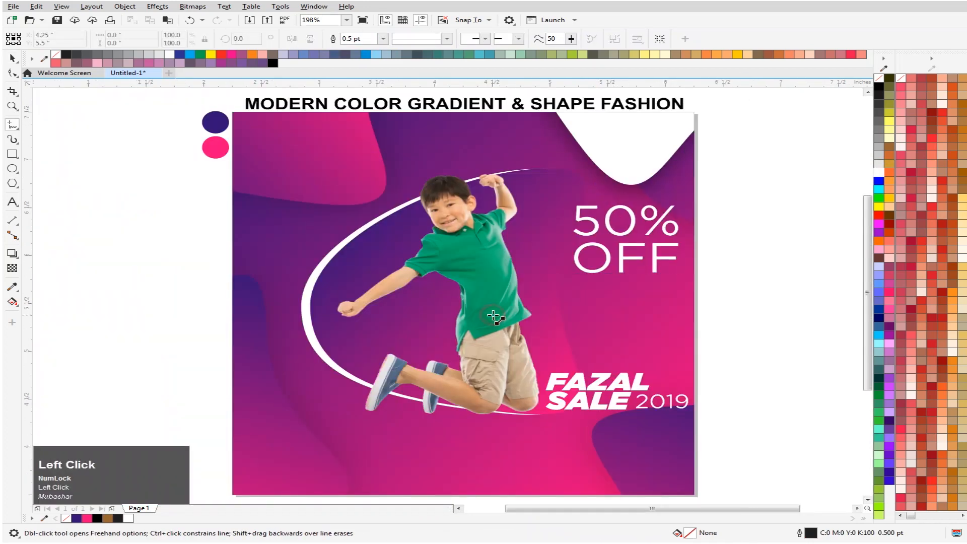
key(Delete)
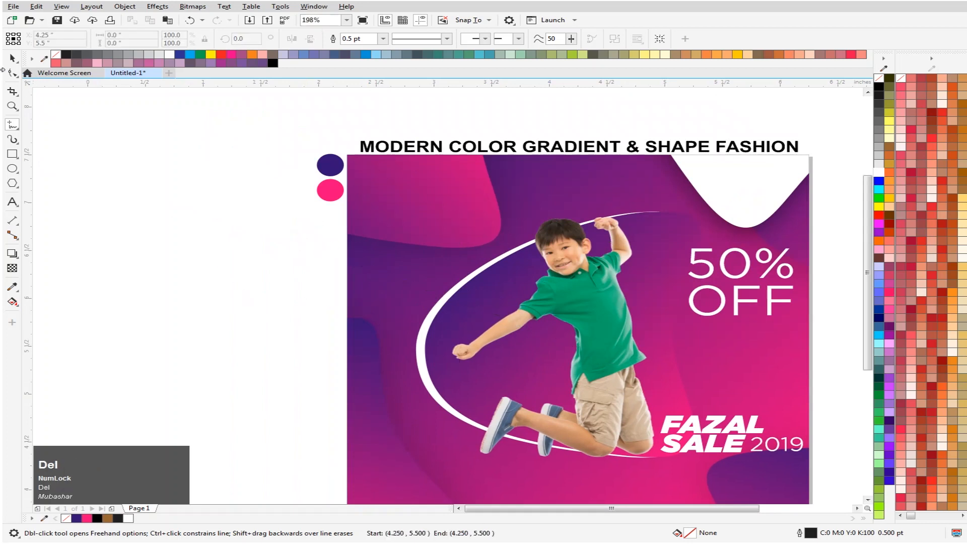
- Nudge the jumping boy image left, away from the sale text, to about X 3.82, Y 5.57 inches
click(11, 59)
click(576, 299)
key(Left)
key(Left)
key(Left)
key(Left)
key(Left)
key(Left)
key(Left)
key(Left)
key(Left)
key(Left)
key(Left)
key(Left)
key(Left)
key(Left)
key(Left)
key(Left)
key(Left)
key(Left)
key(Left)
key(Left)
key(Left)
key(Right)
key(Right)
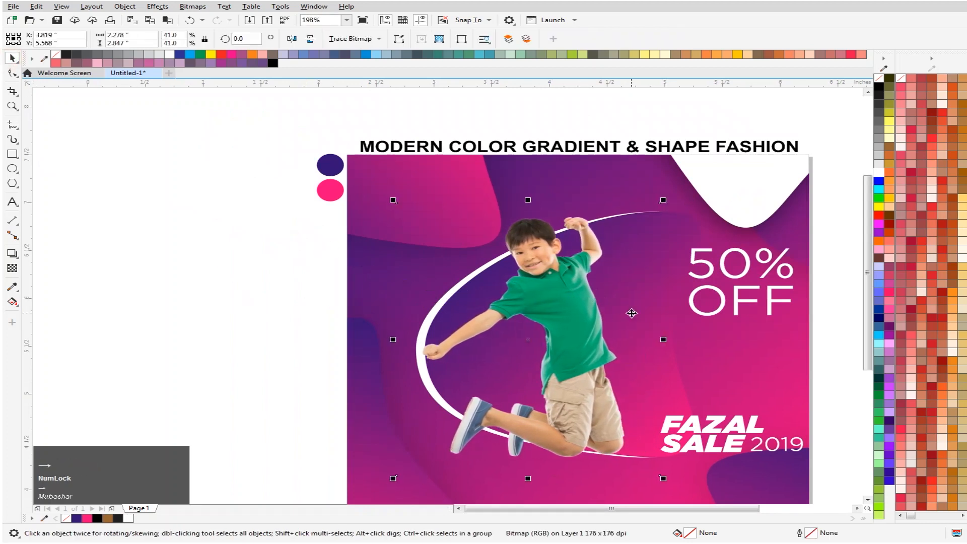
- Enlarge "FAZAL SALE" and "2019" together to about 1.84 × 0.57 inches and move them into the design's lower-right corner at about X 5.28, Y 4.04
scroll(464, 357, down, 2)
scroll(555, 422, up, 3)
scroll(602, 261, down, 2)
scroll(617, 179, up, 1)
drag(604, 197, 398, 280)
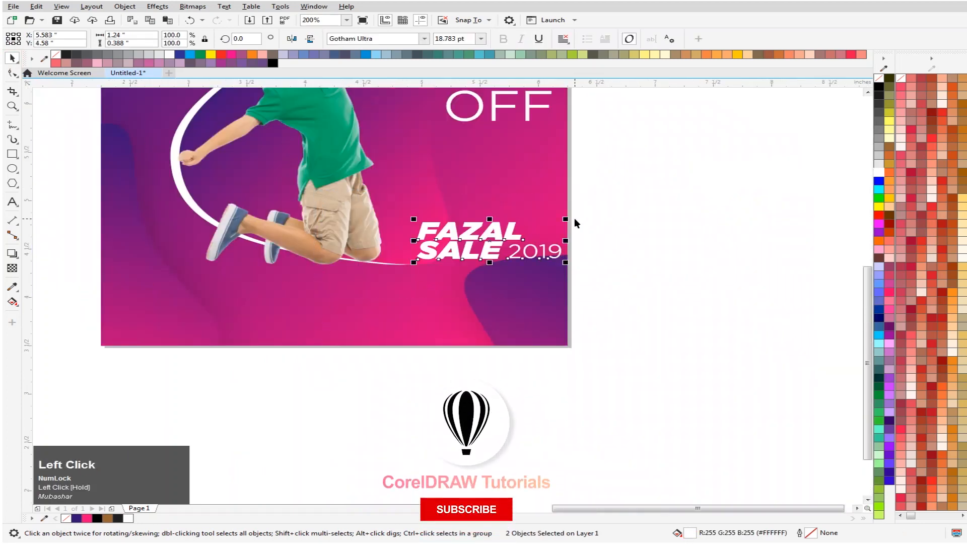
drag(566, 220, 599, 210)
drag(478, 255, 418, 313)
key(Left)
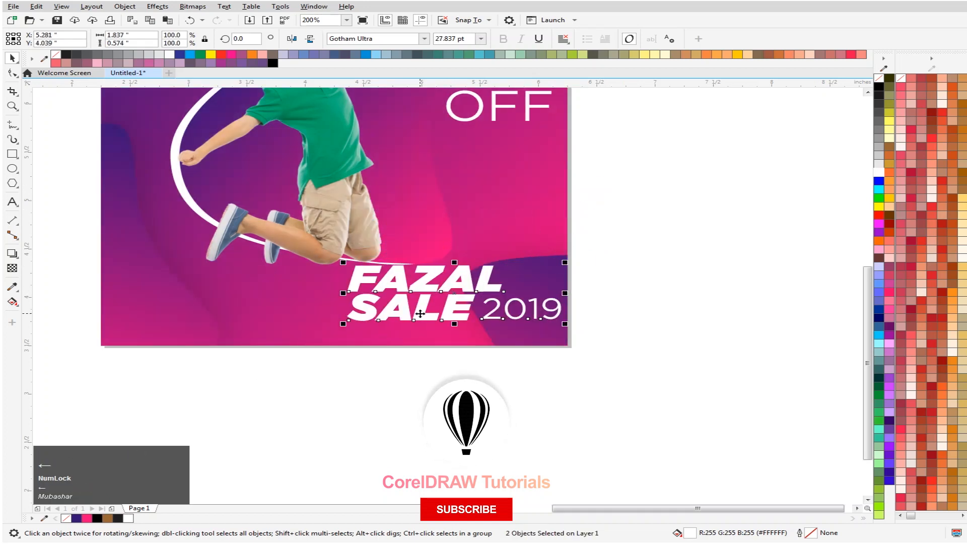
click(673, 263)
- Enlarge the "50% OFF" text to about 35.8 pt and reposition it beside the boy at about X 5.64, Y 6.16 inches
scroll(423, 283, down, 2)
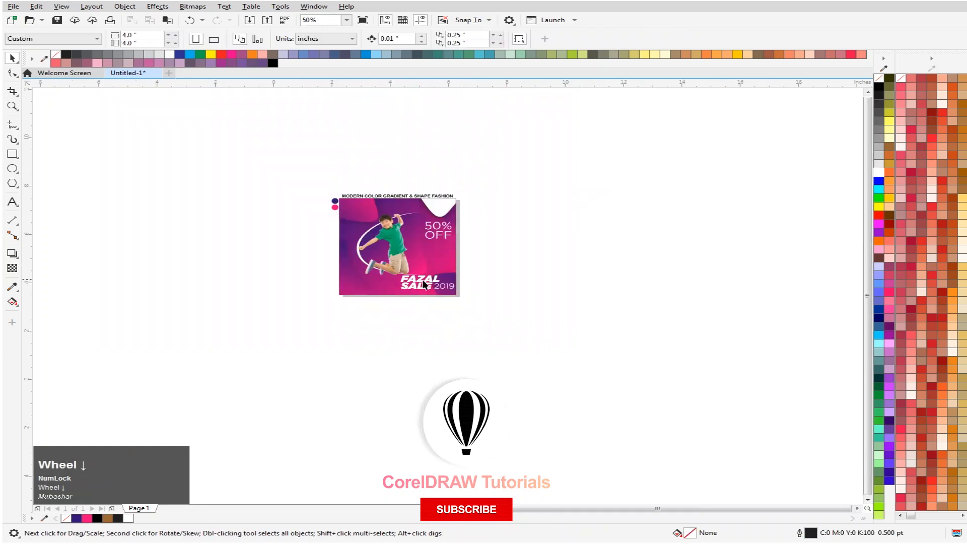
key(F4)
drag(749, 177, 527, 295)
drag(632, 227, 610, 246)
shift+drag(660, 222, 674, 218)
drag(613, 236, 632, 216)
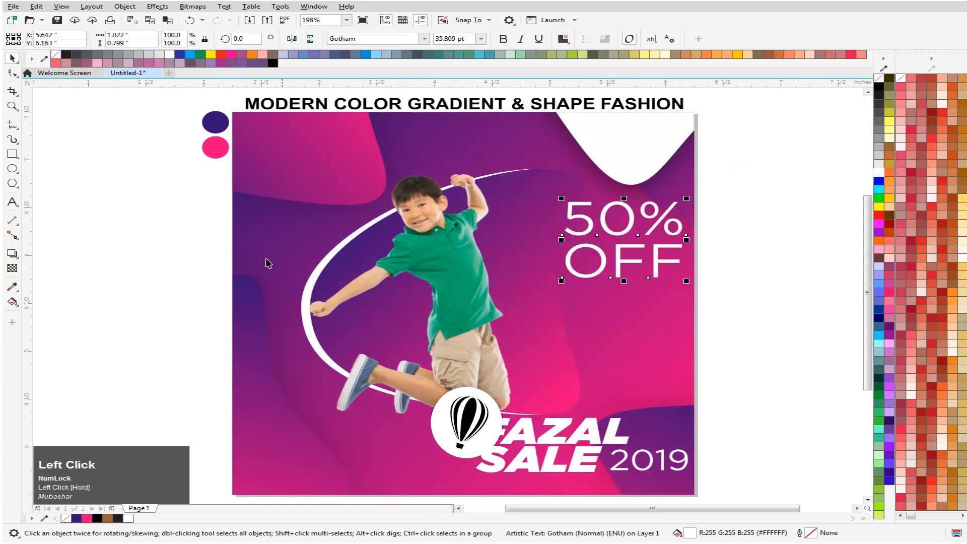
click(181, 252)
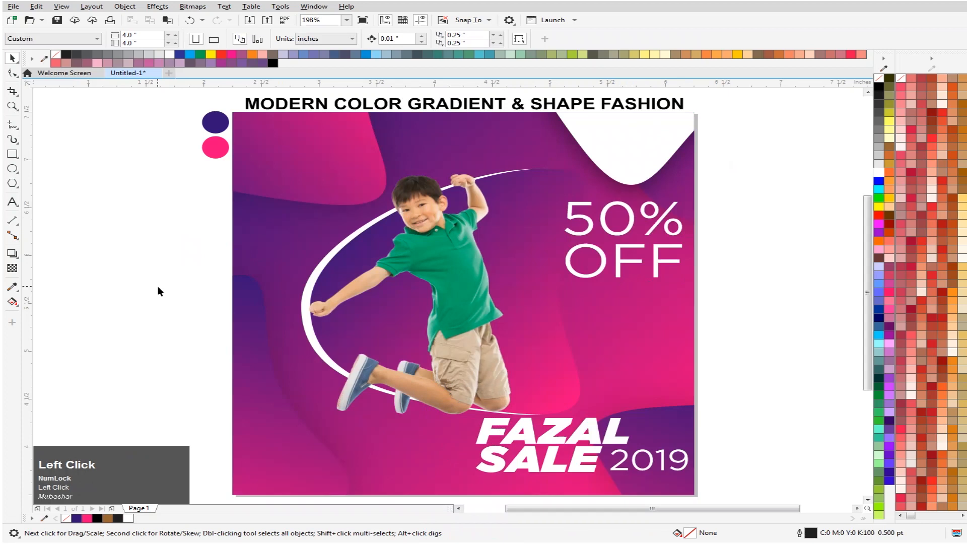
- Import the balloon logo file Untitled-2 into the drawing from New folder on Local Disk (D:)
key(super+e)
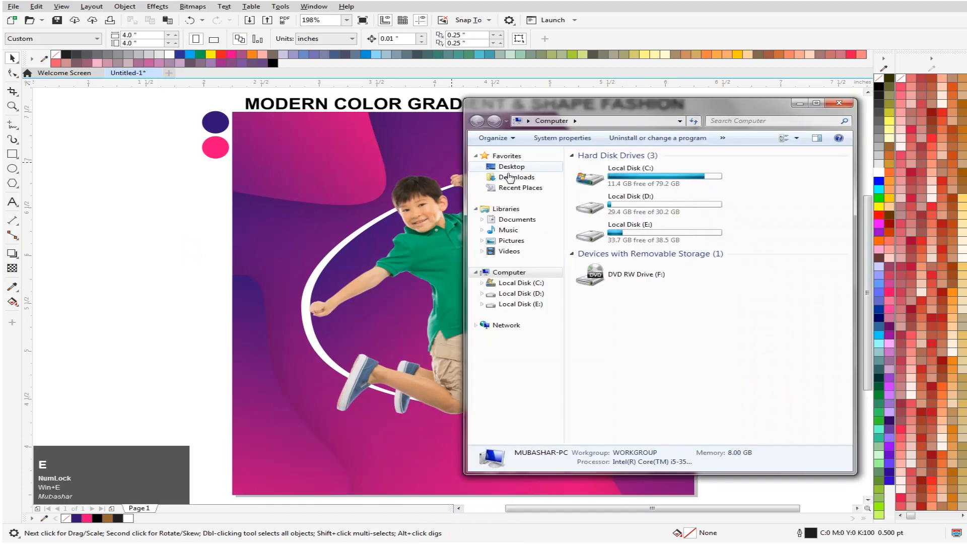
click(629, 233)
double_click(629, 204)
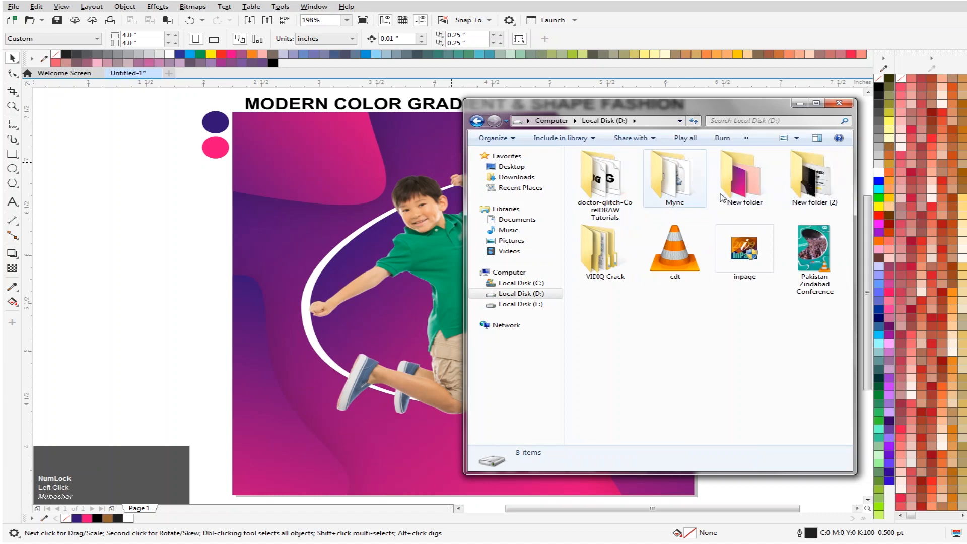
double_click(739, 192)
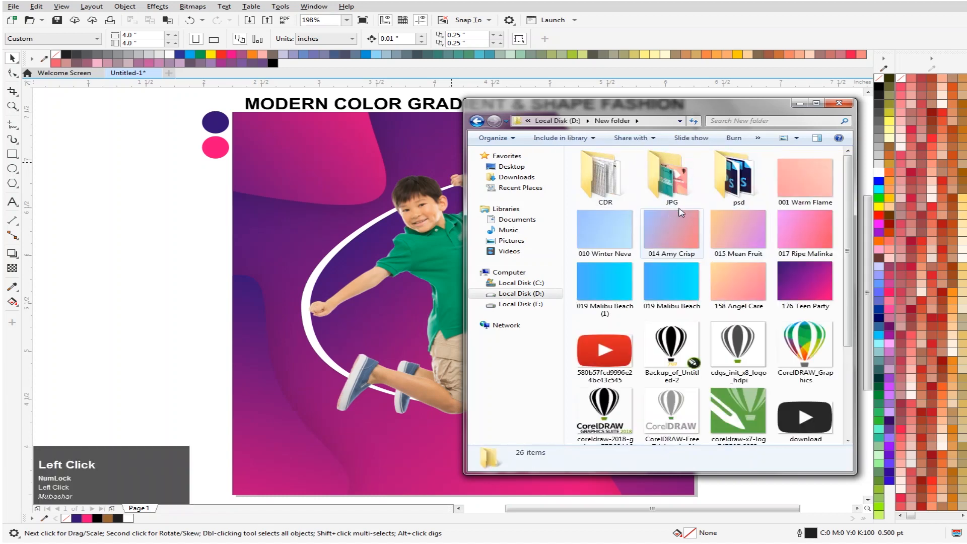
scroll(779, 357, down, 3)
drag(780, 358, 148, 291)
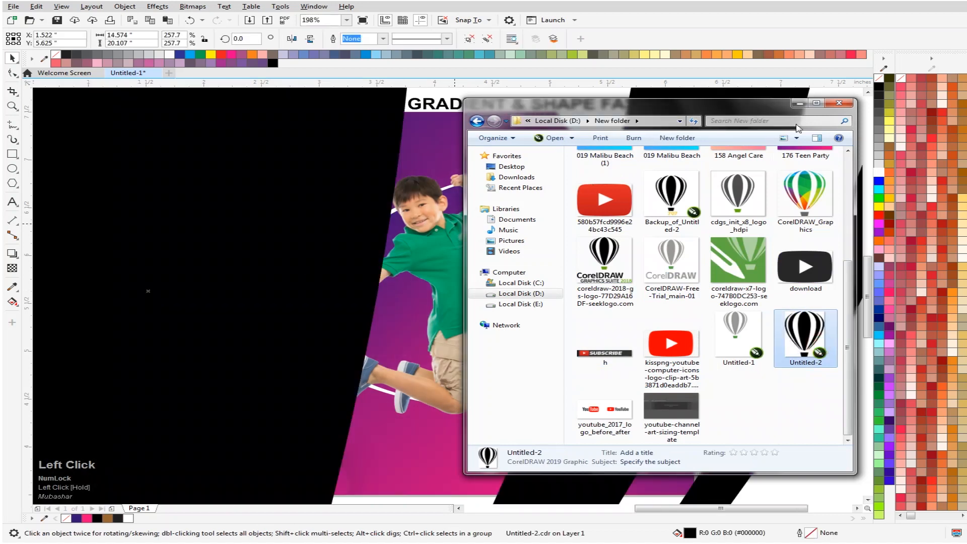
click(800, 103)
- Shrink the balloon logo to about 0.50 × 0.68 inches and place it on the white corner shape at about X 5.72, Y 7.13
scroll(371, 224, down, 10)
drag(355, 214, 391, 222)
scroll(391, 224, up, 5)
scroll(389, 247, up, 5)
drag(517, 159, 428, 255)
drag(400, 290, 372, 239)
scroll(406, 237, down, 5)
key(F4)
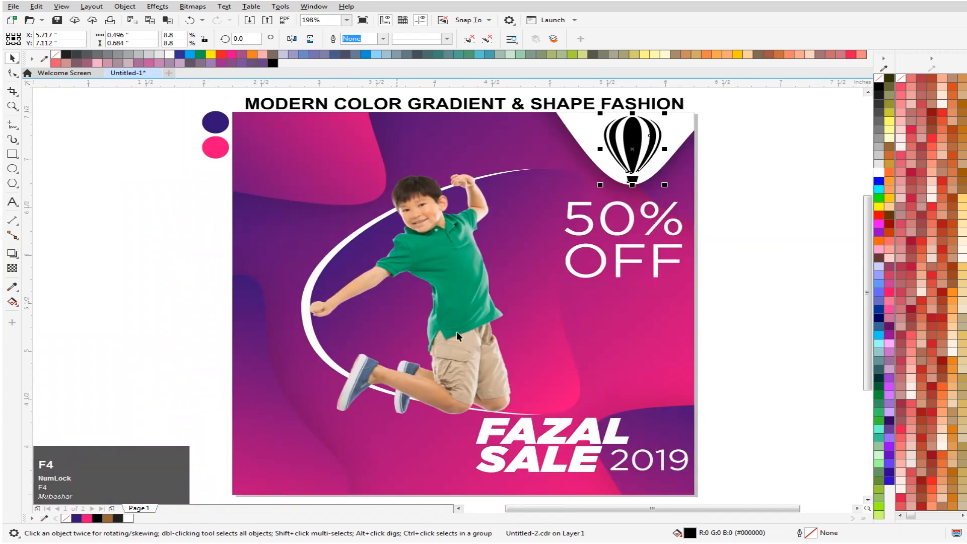
click(751, 309)
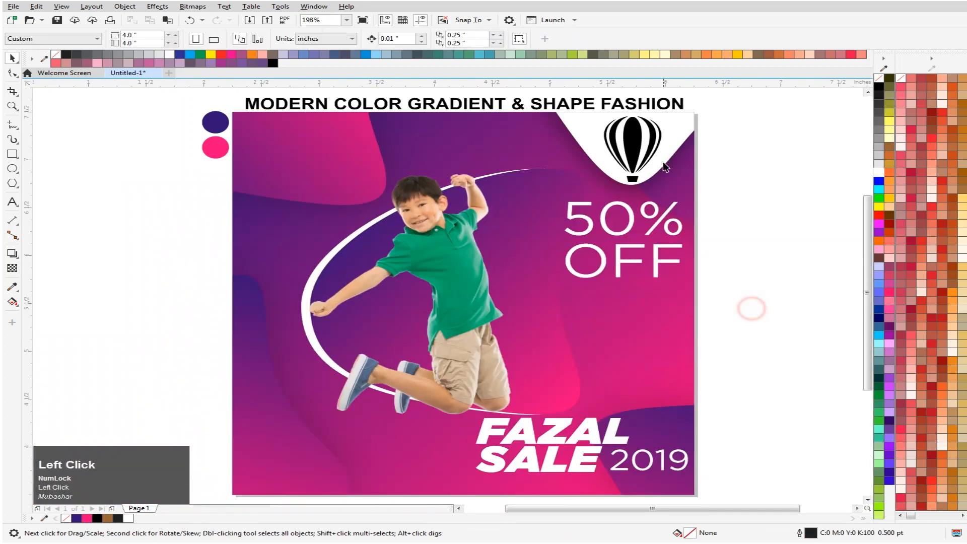
click(631, 150)
key(Up)
click(758, 196)
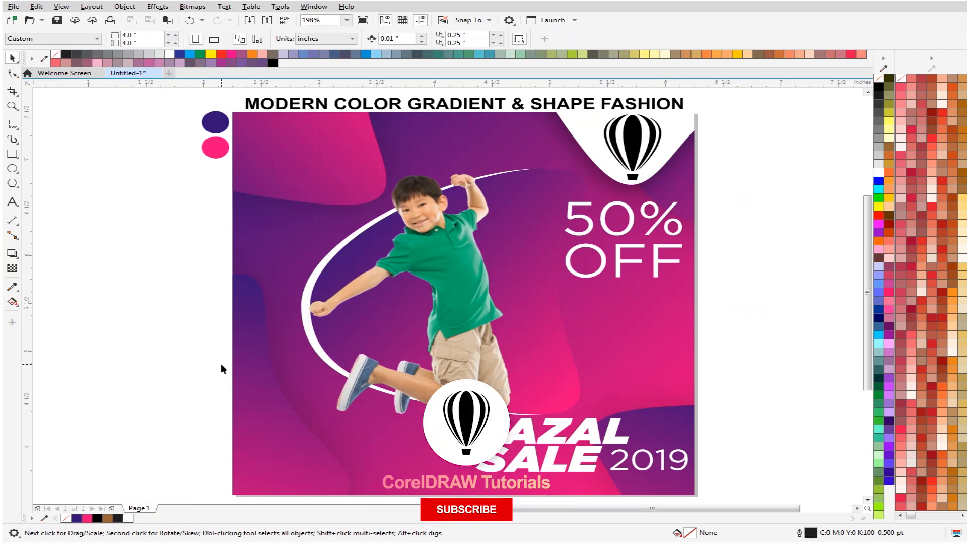
- Scale the balloon logo down about its centre to roughly 0.36 × 0.49 inches within the white corner shape
click(268, 425)
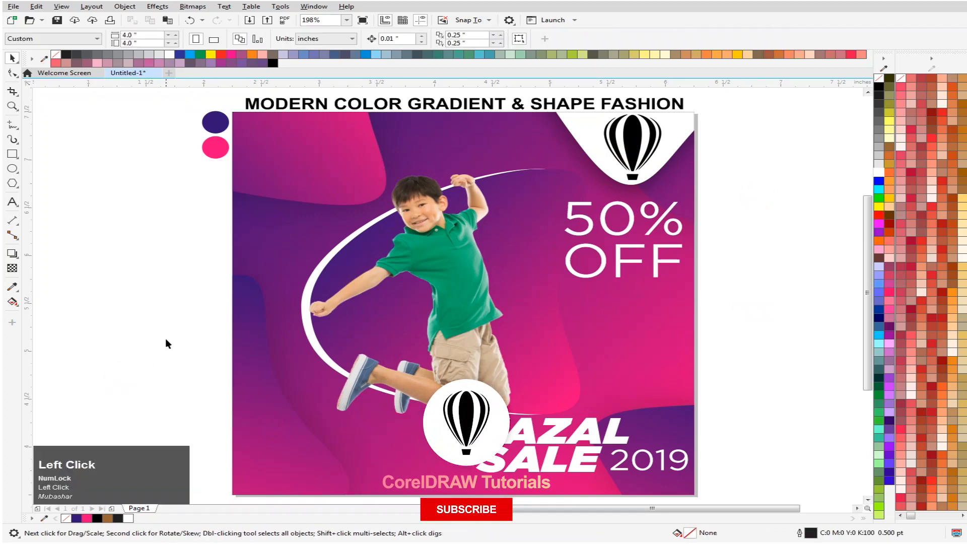
click(73, 289)
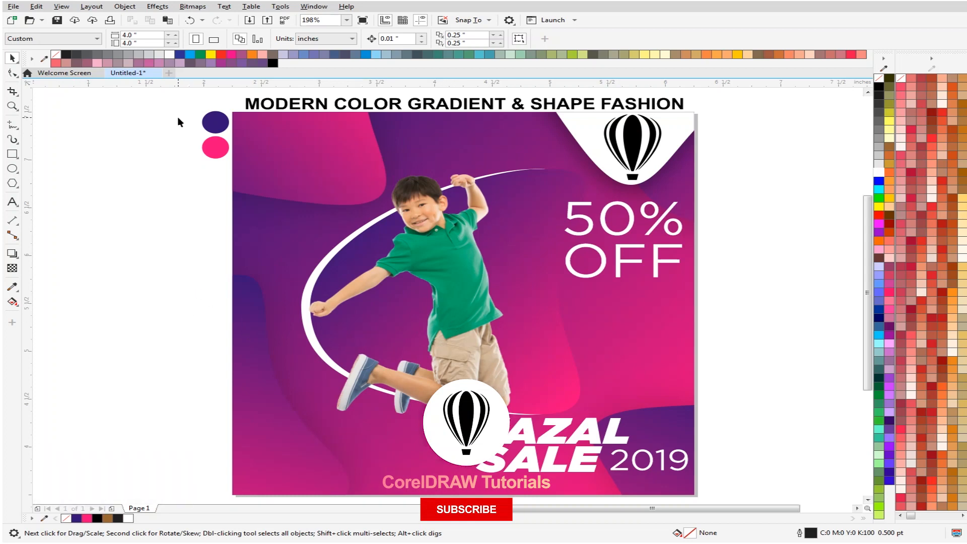
click(635, 133)
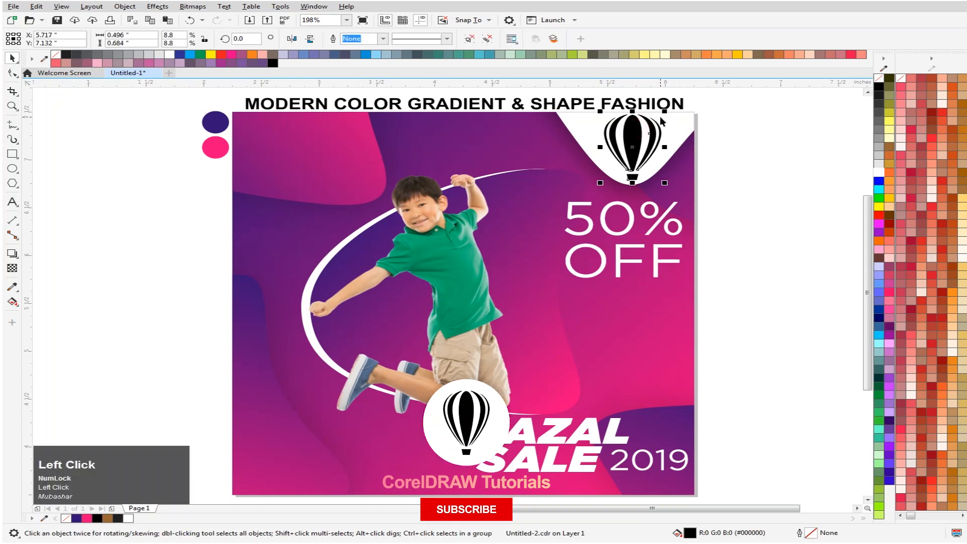
drag(665, 110, 656, 120)
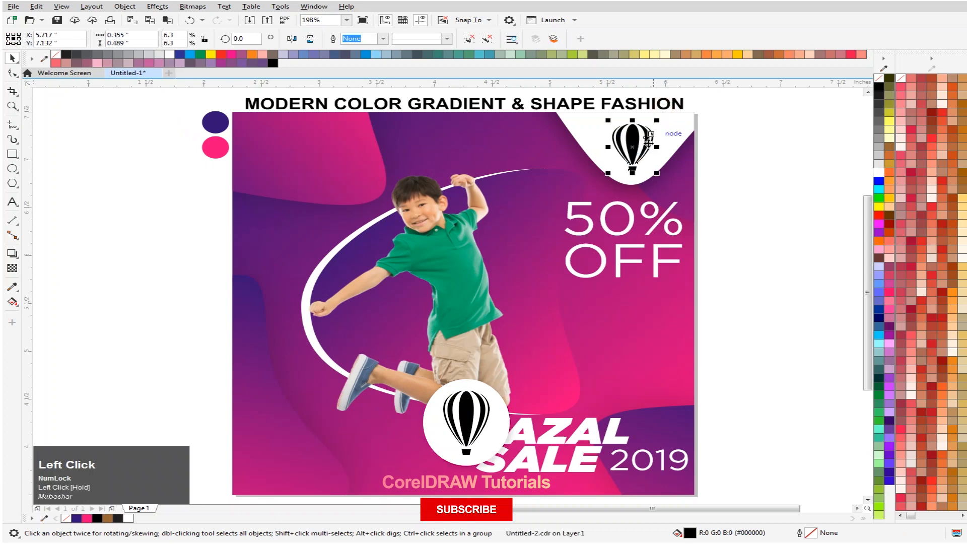
click(229, 290)
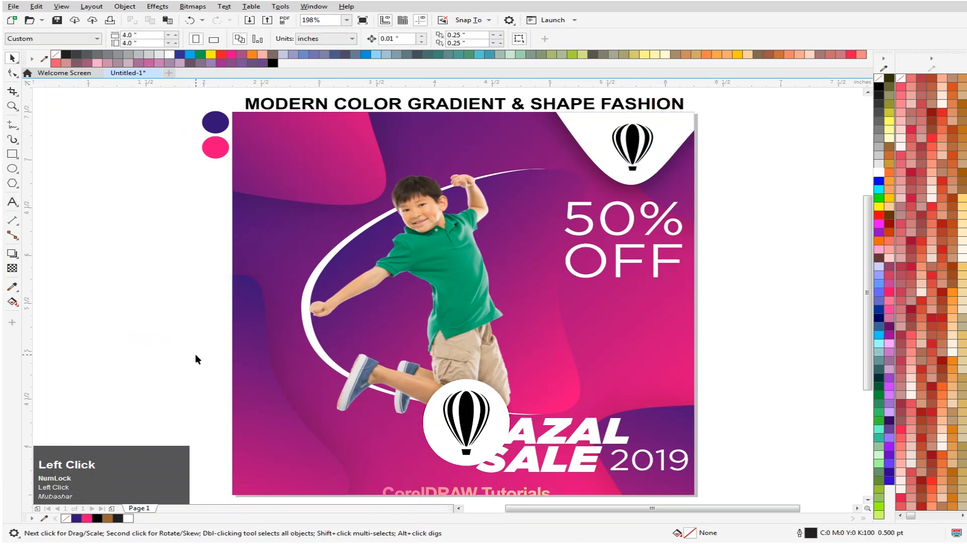